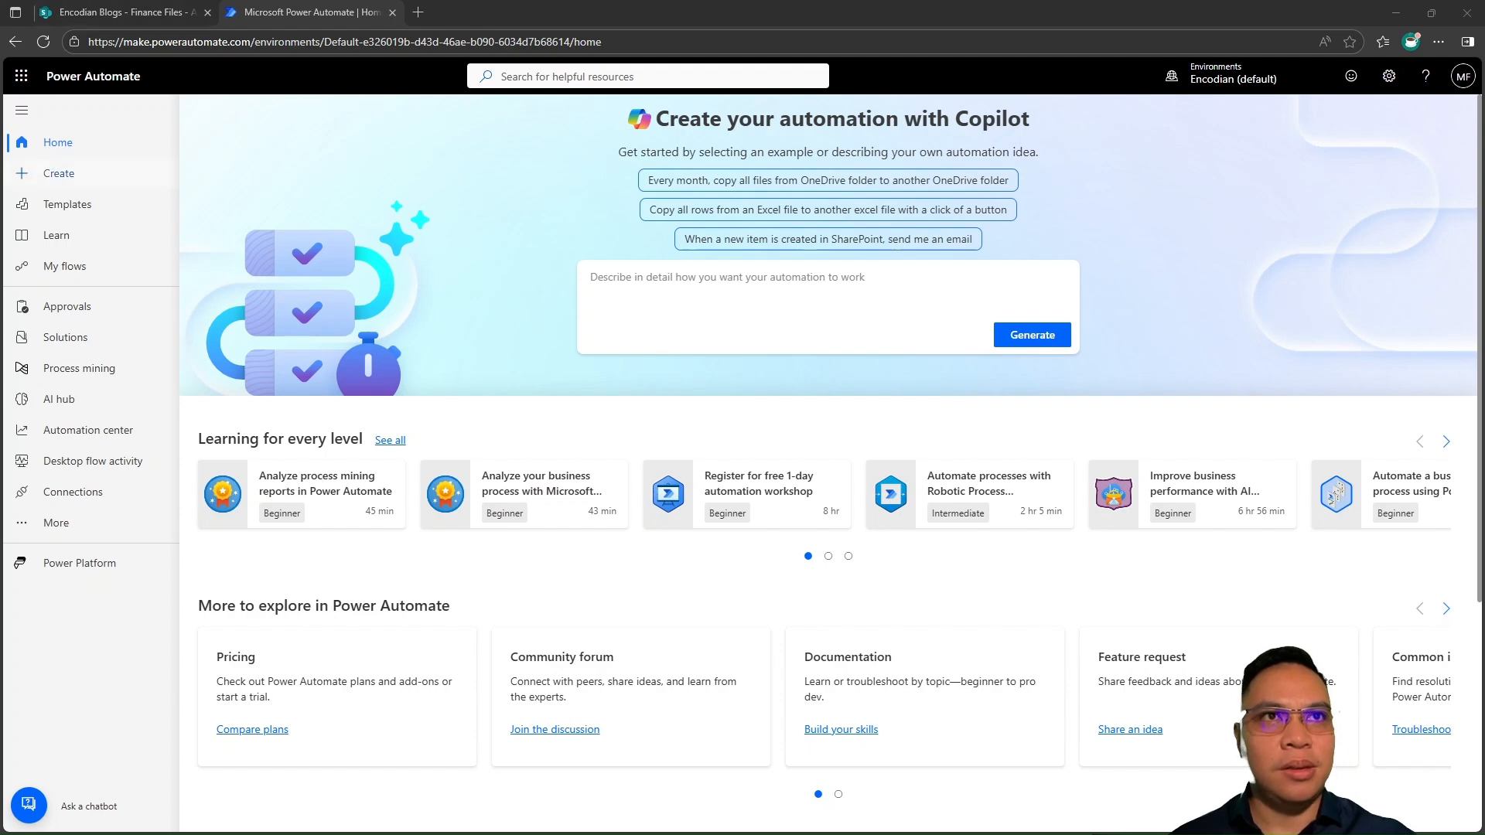
Start a new automated cloud flow from blank and name it "Split Budget Worksheets"
click(60, 175)
click(290, 288)
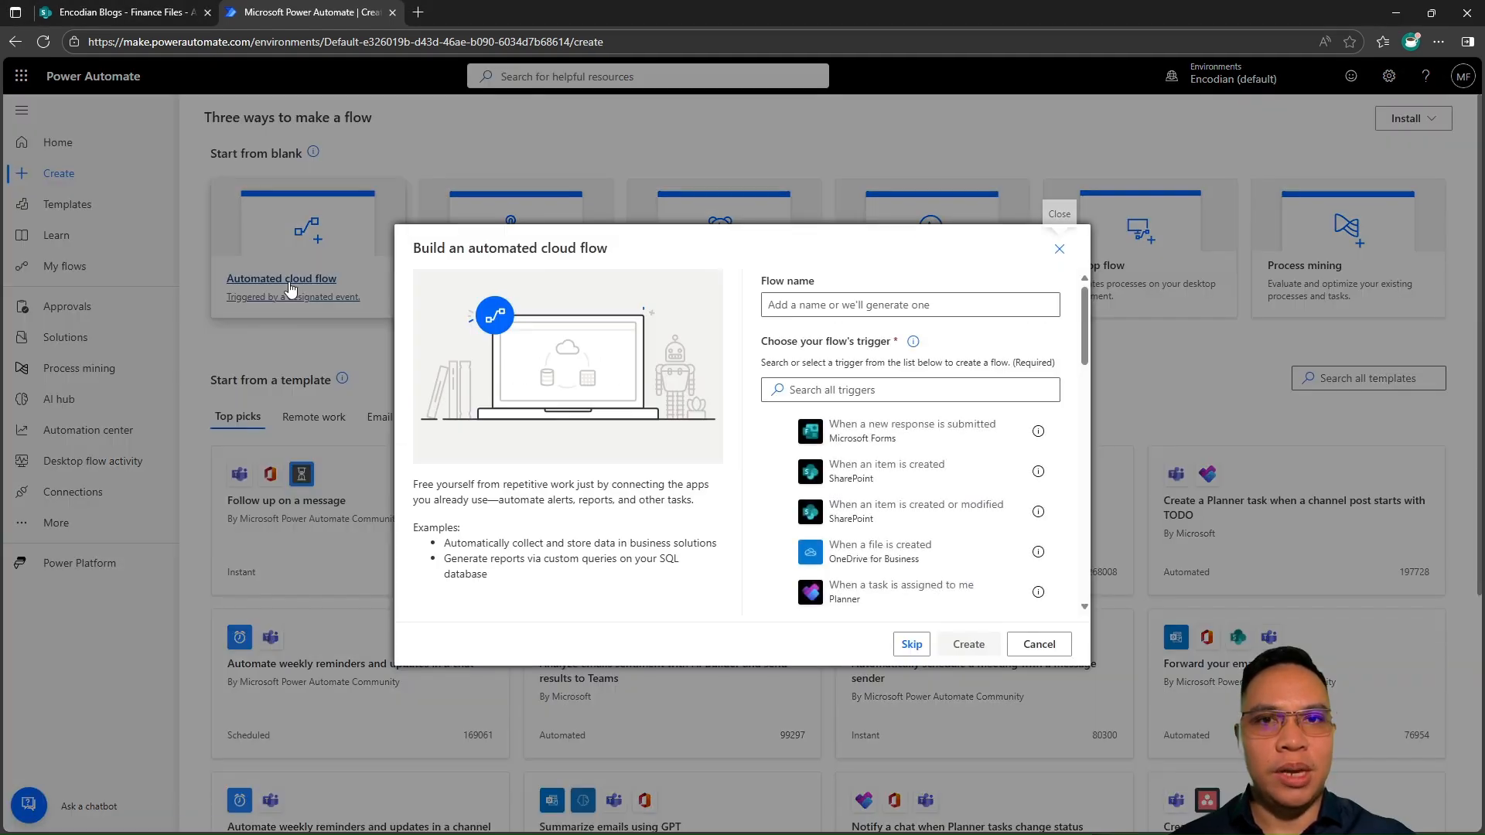
click(791, 308)
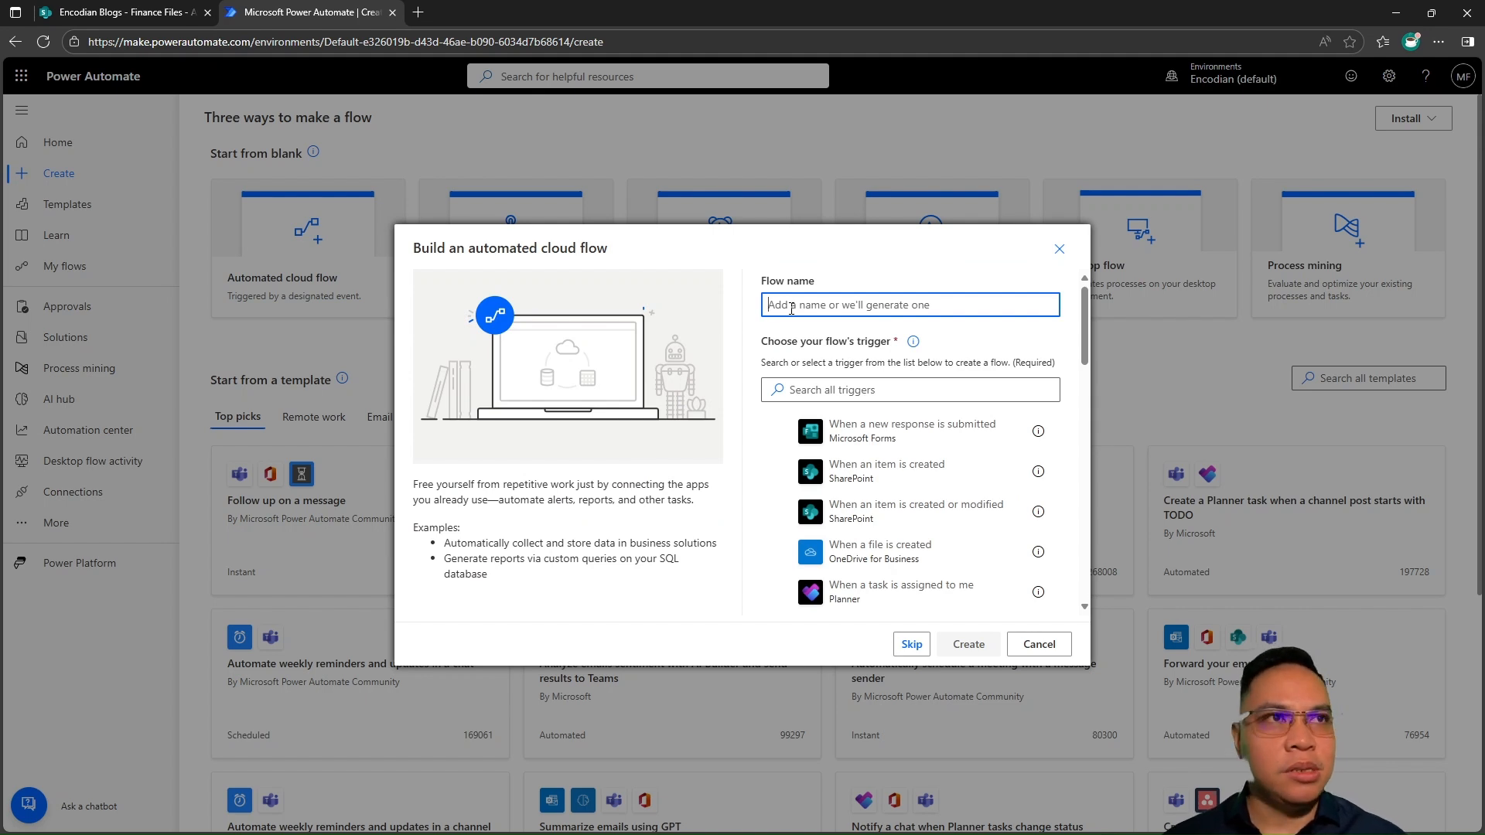
text(Split )
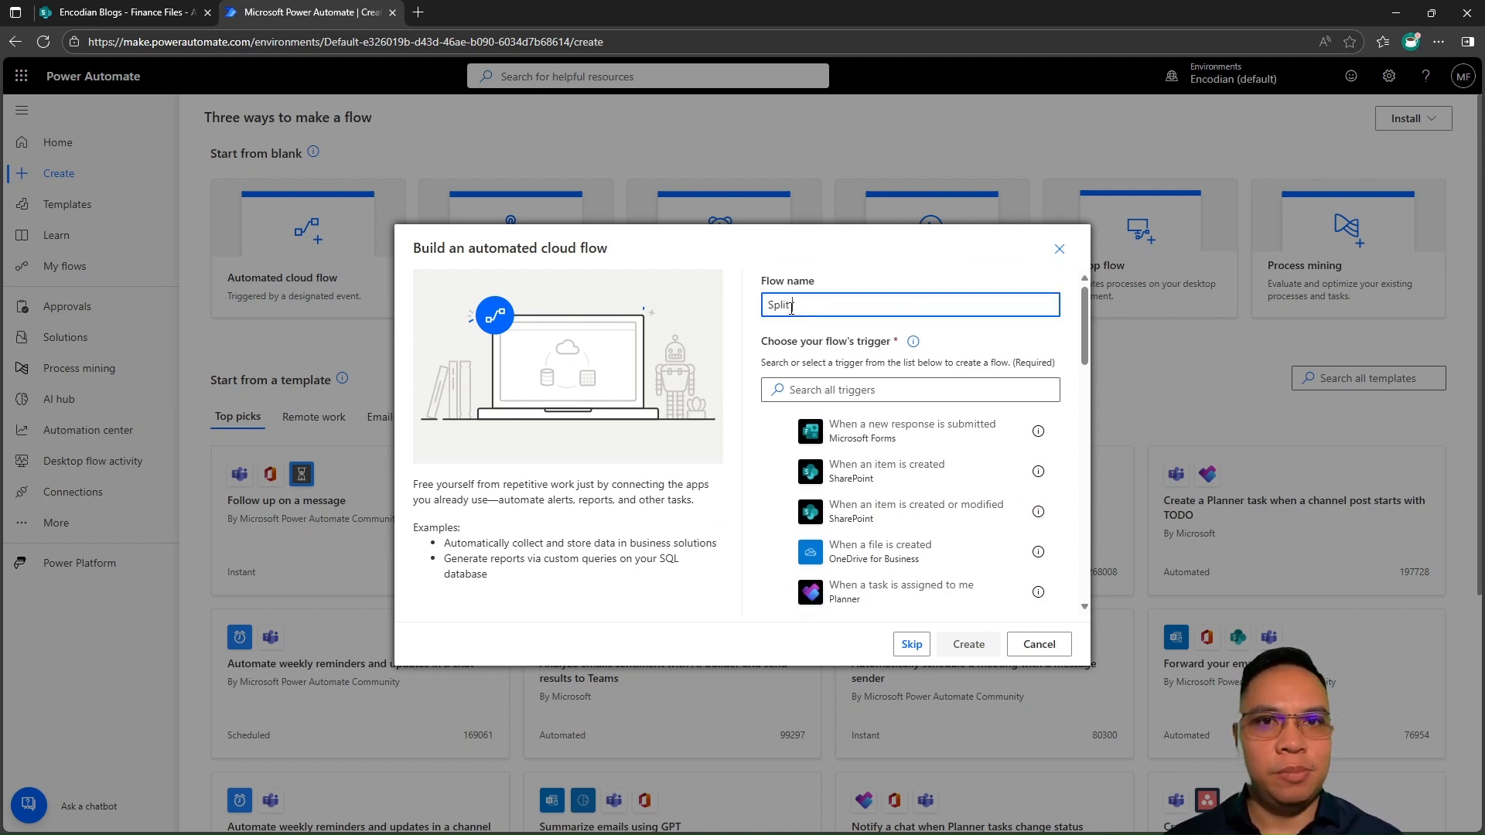
text(Bud)
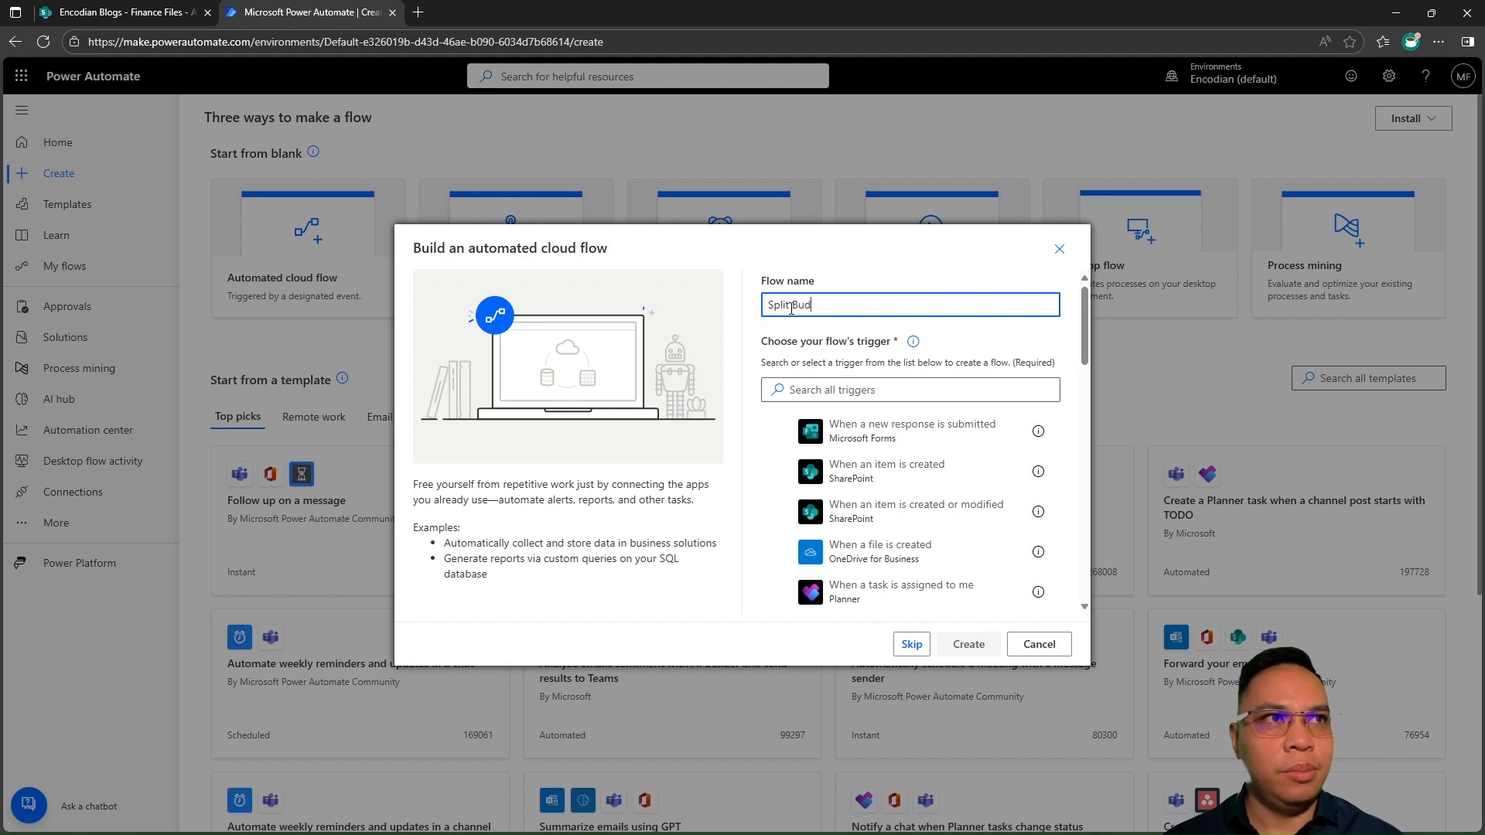
text(get Worksheets)
click(791, 306)
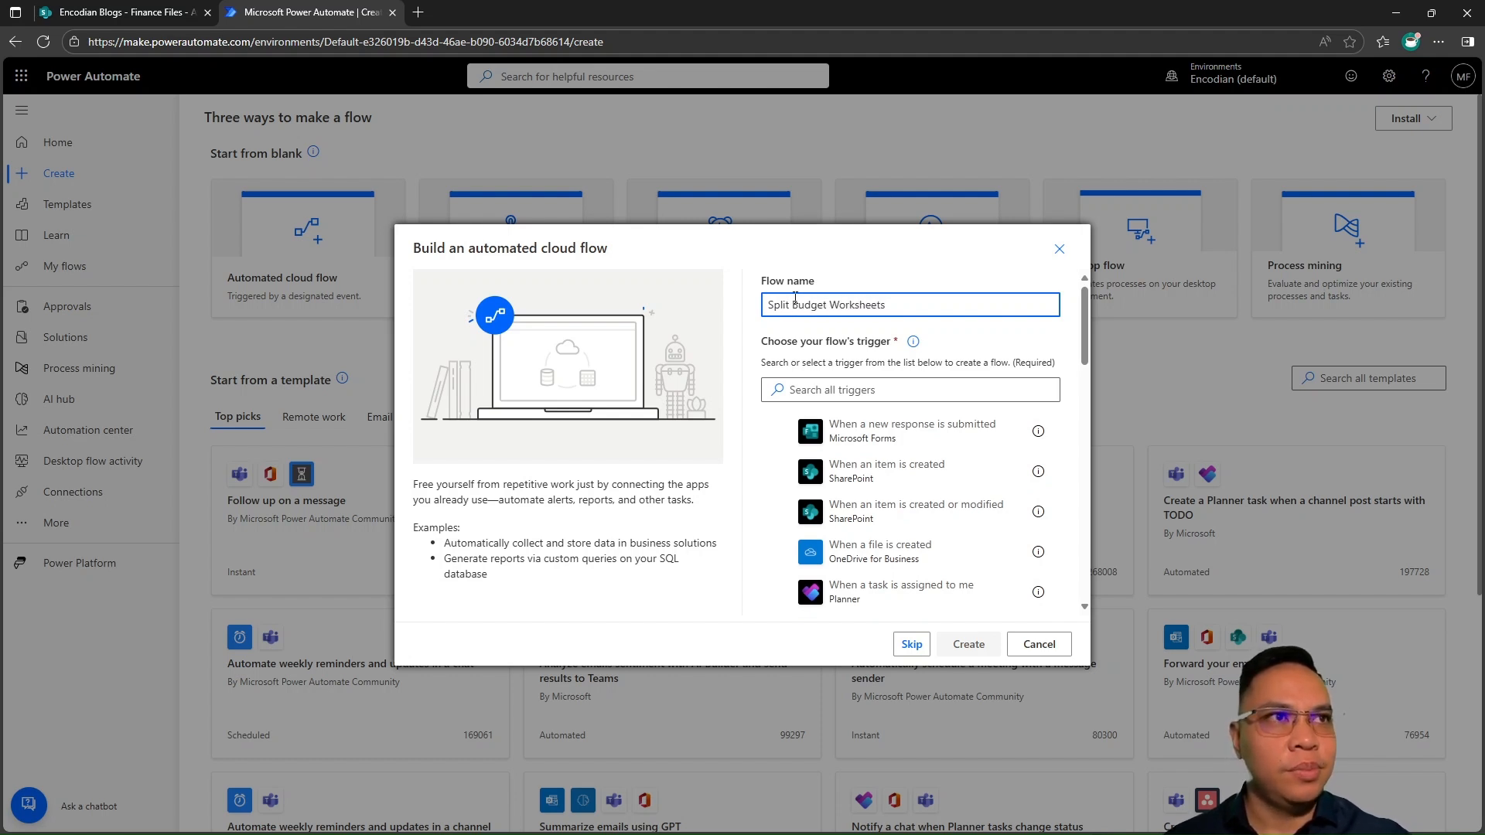
Find the SharePoint trigger "When a file is created (properties only)" and create the flow with it
click(810, 391)
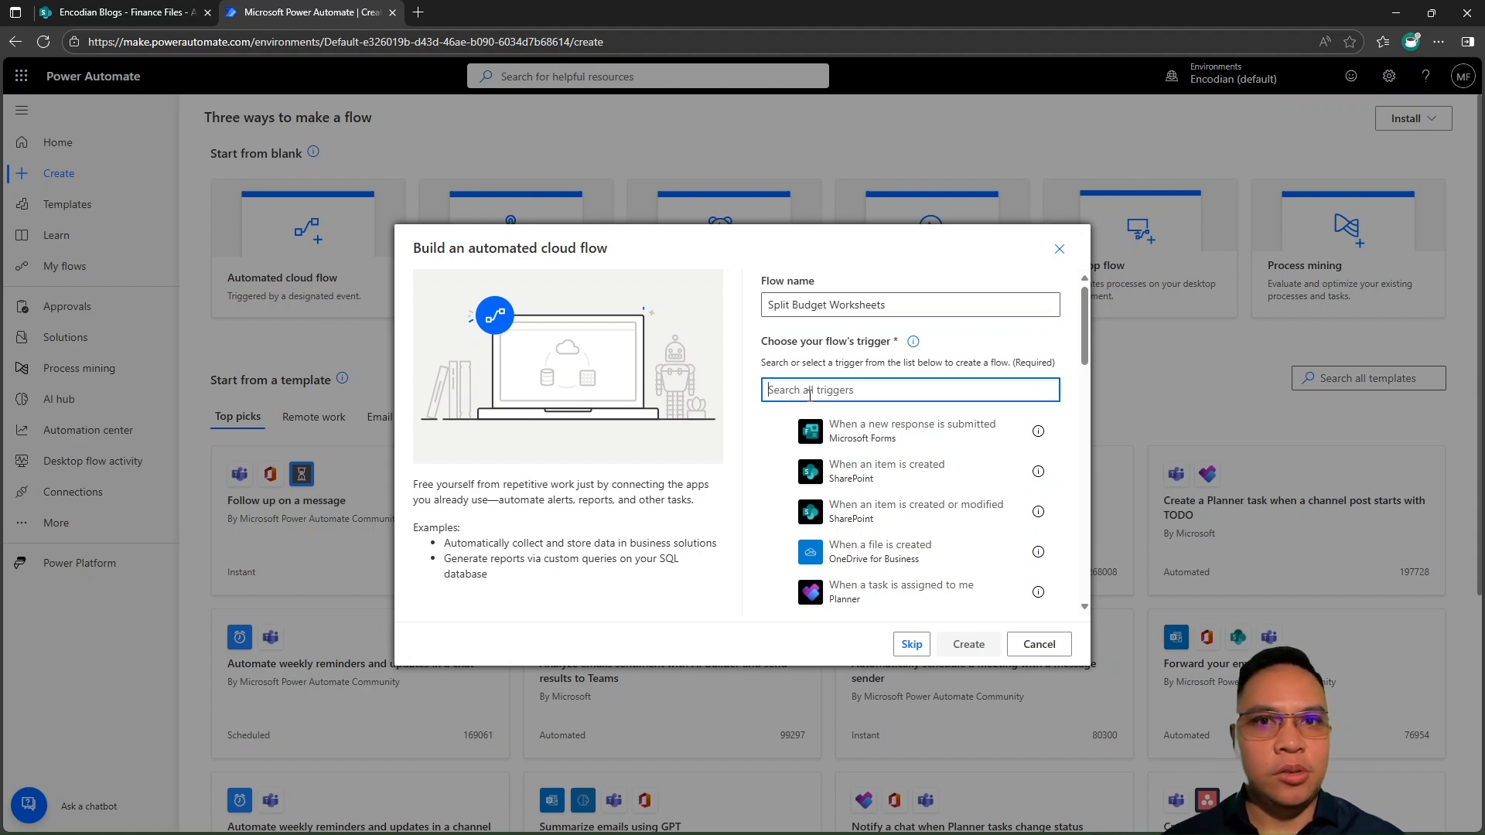
text(When a)
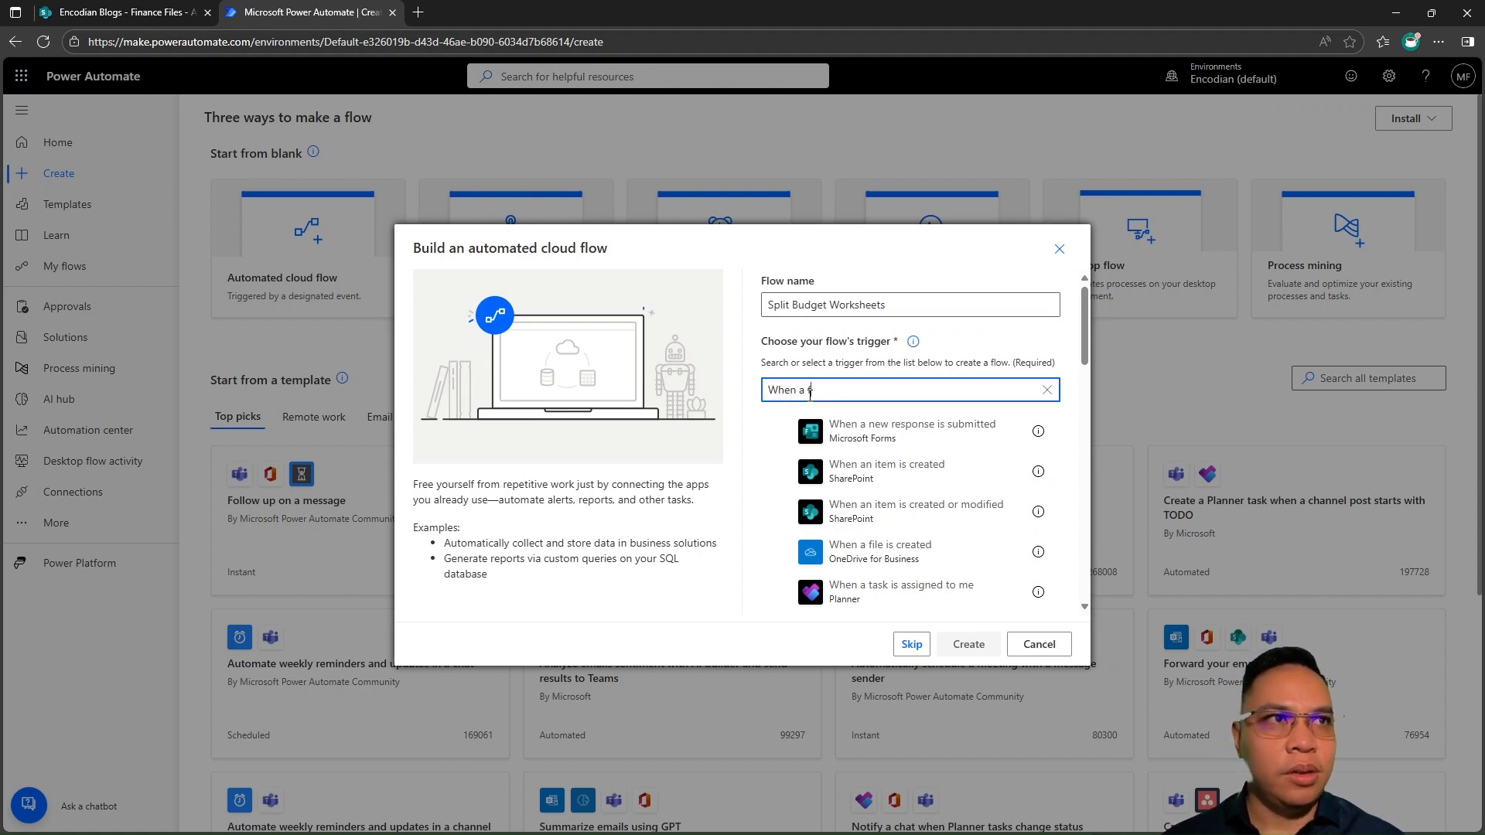
text( file is c)
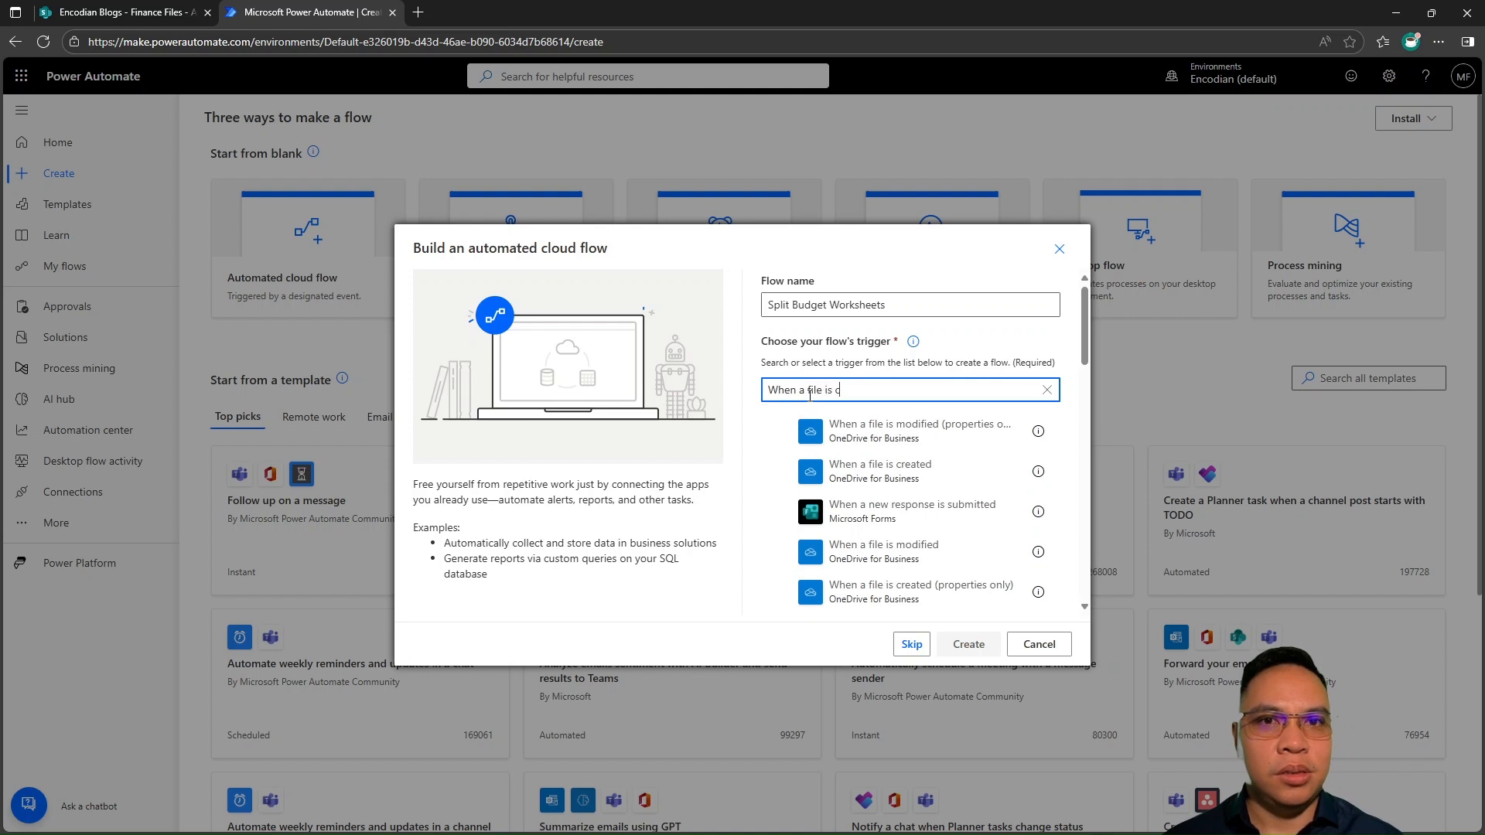
text(reated)
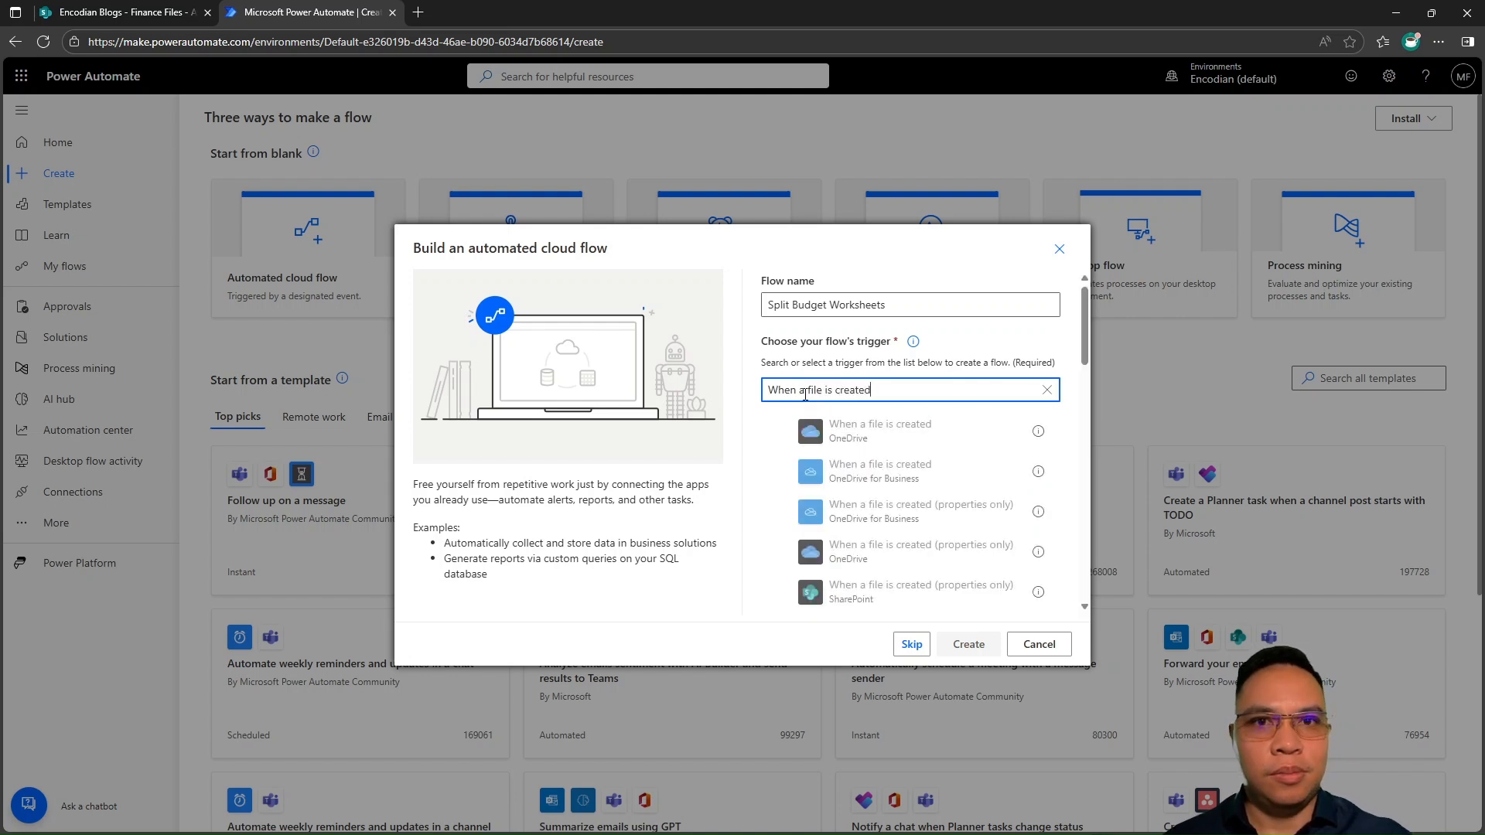
click(907, 594)
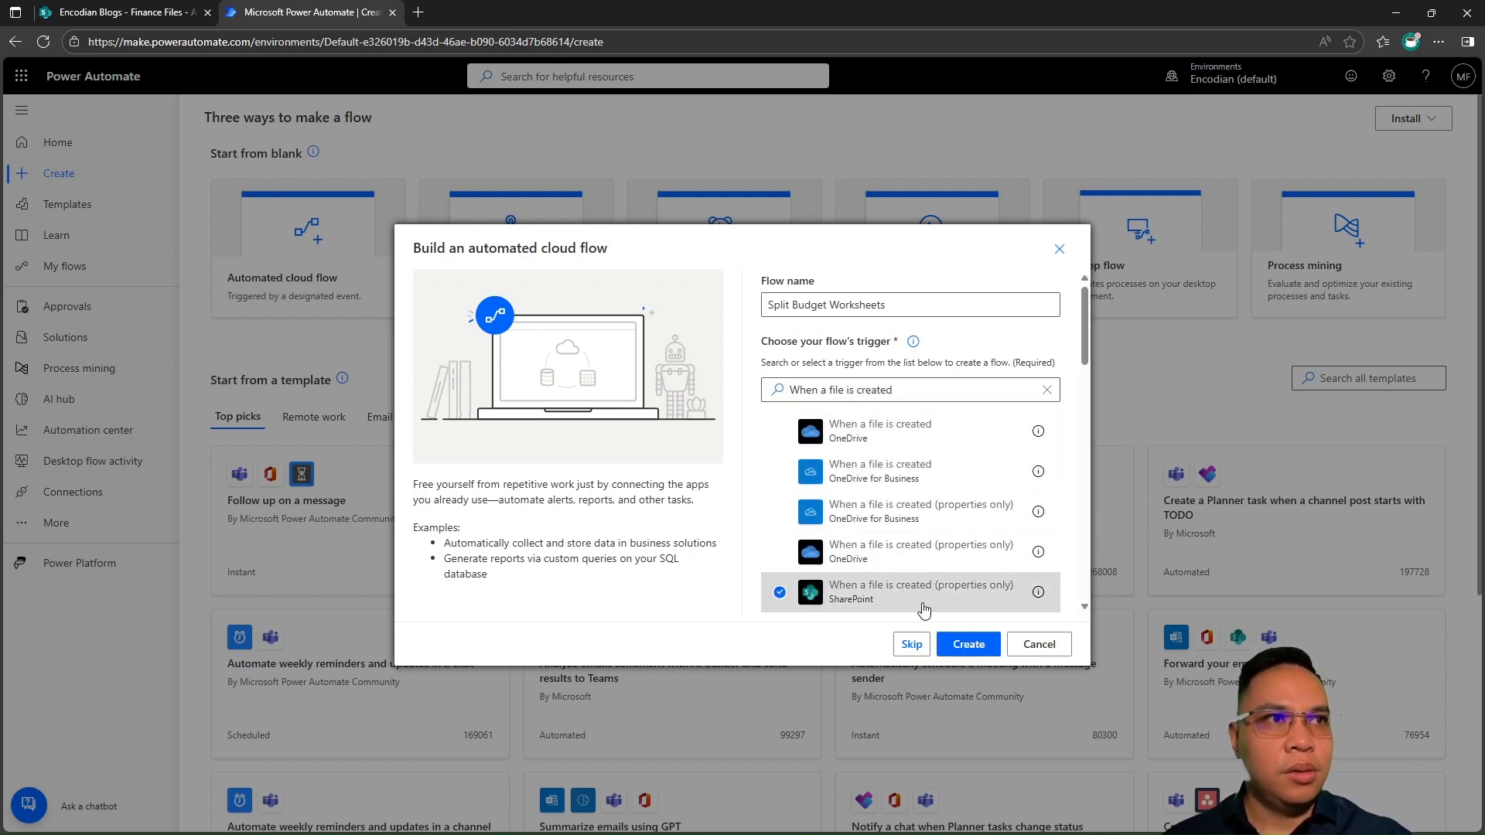
click(969, 646)
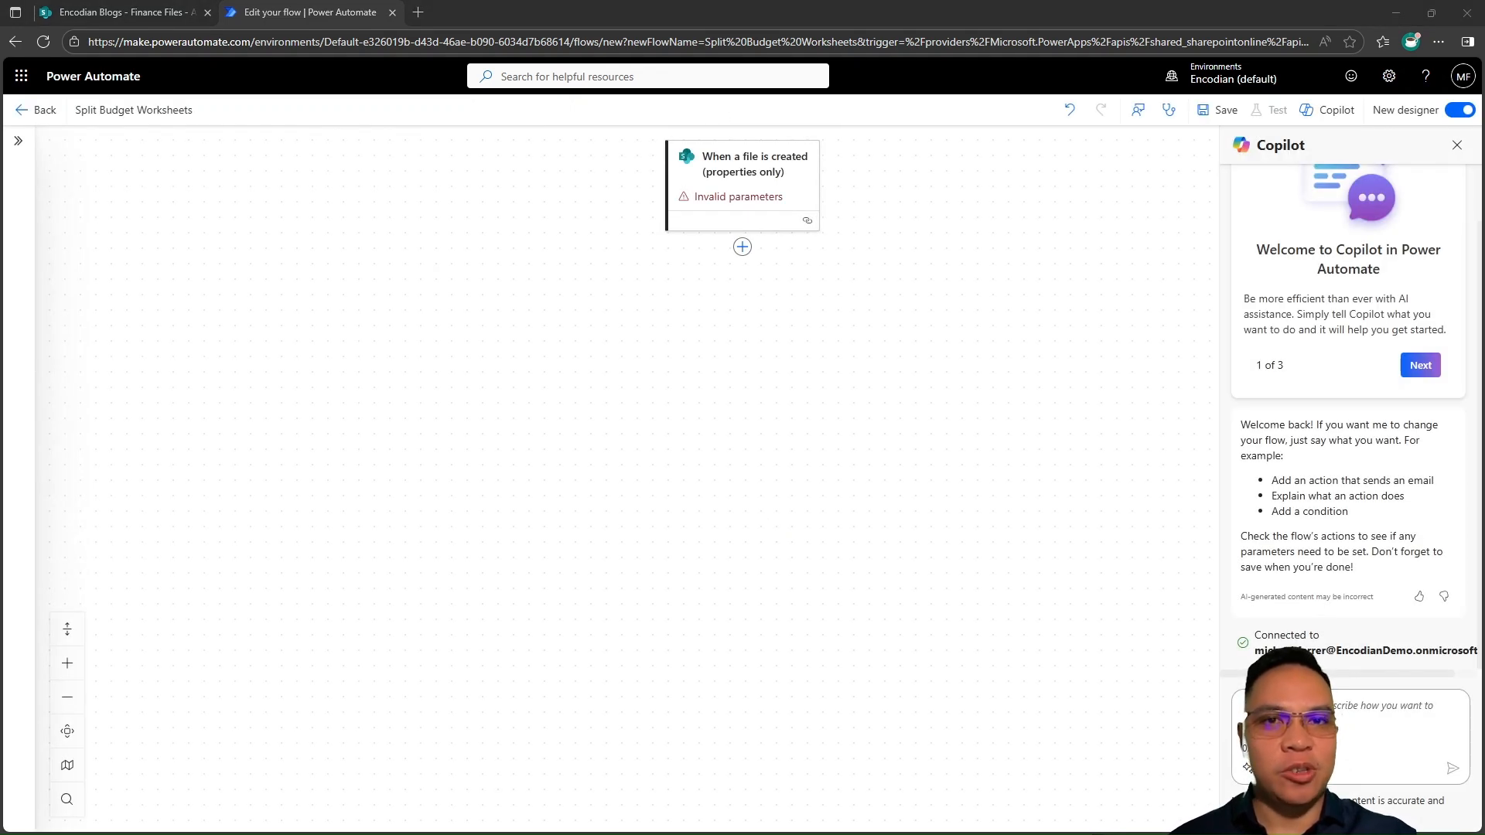
Set the trigger's site address to the Encodian Blogs site and its library name to Finance Files
click(723, 194)
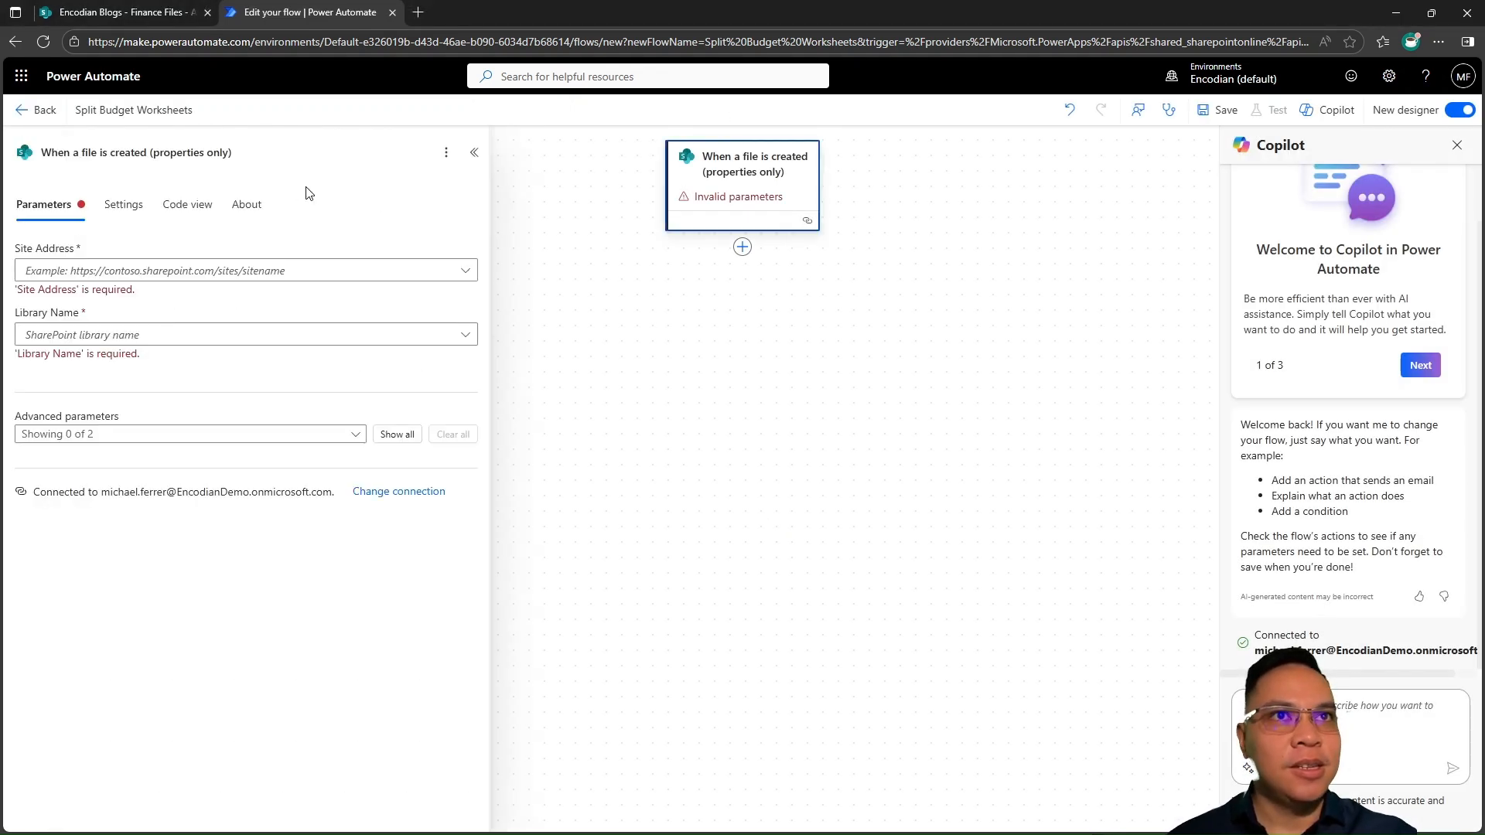
click(366, 276)
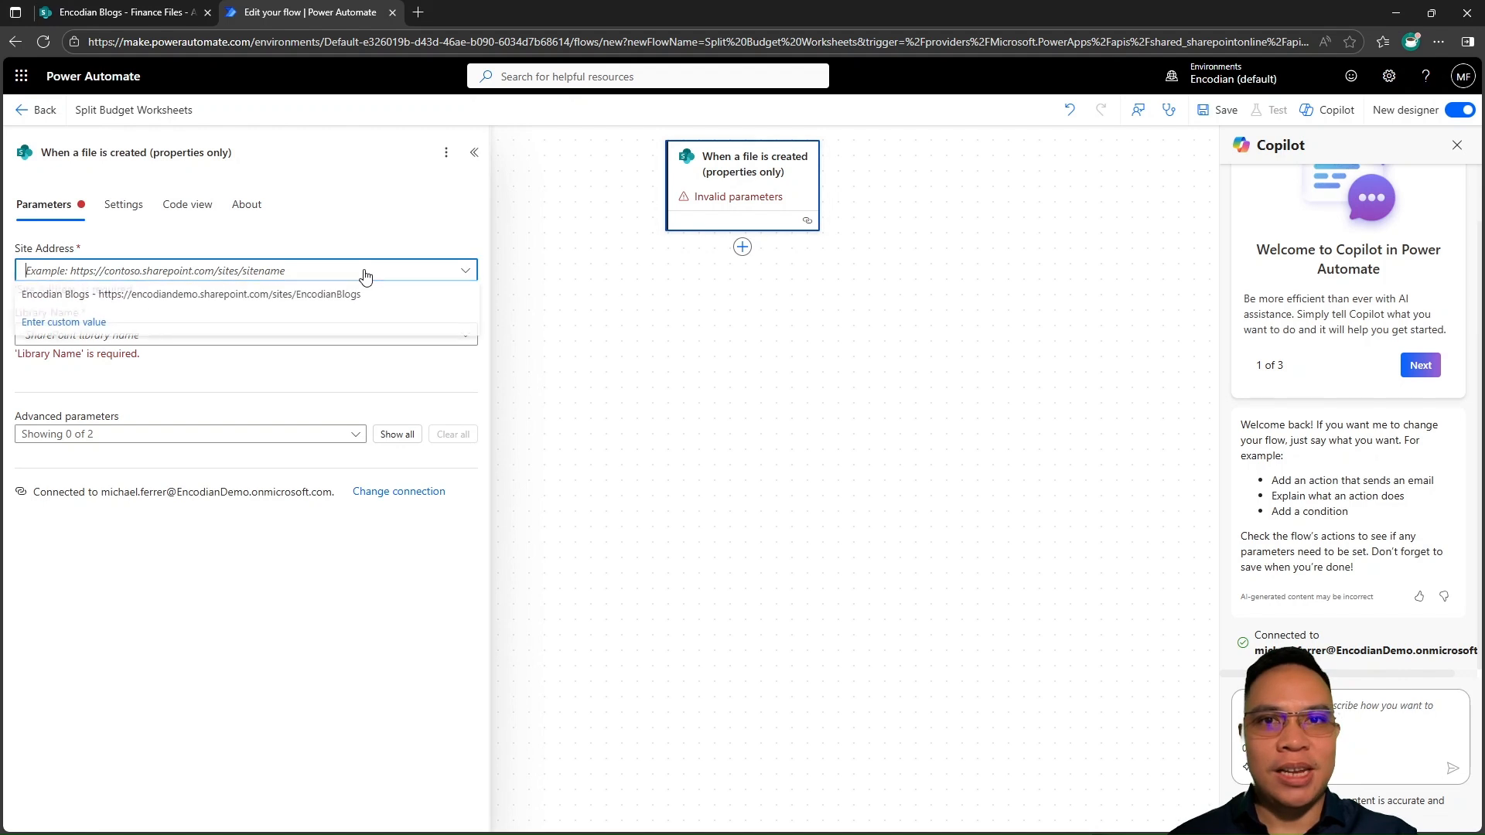
click(321, 297)
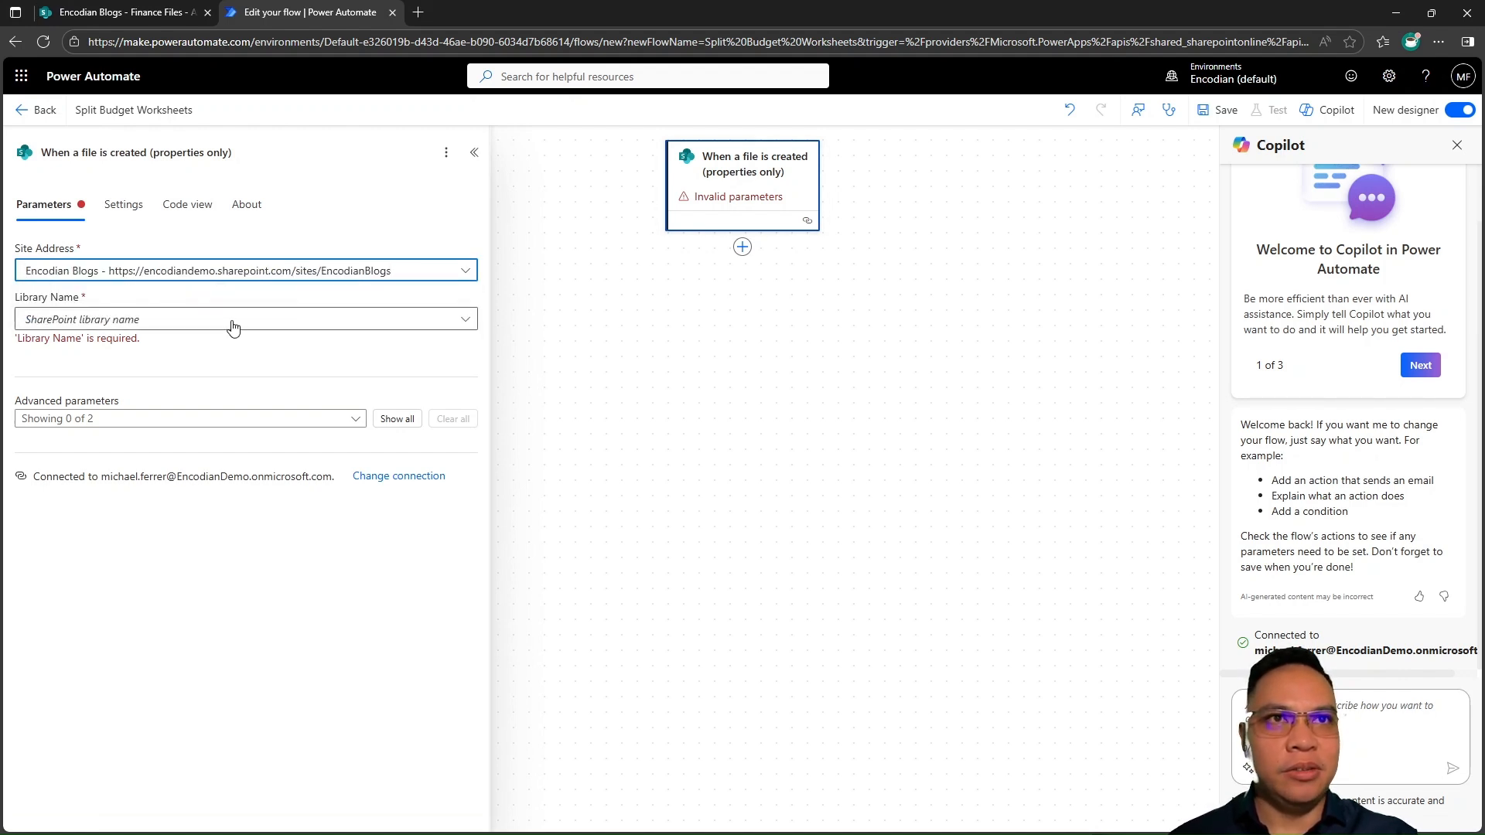
click(233, 323)
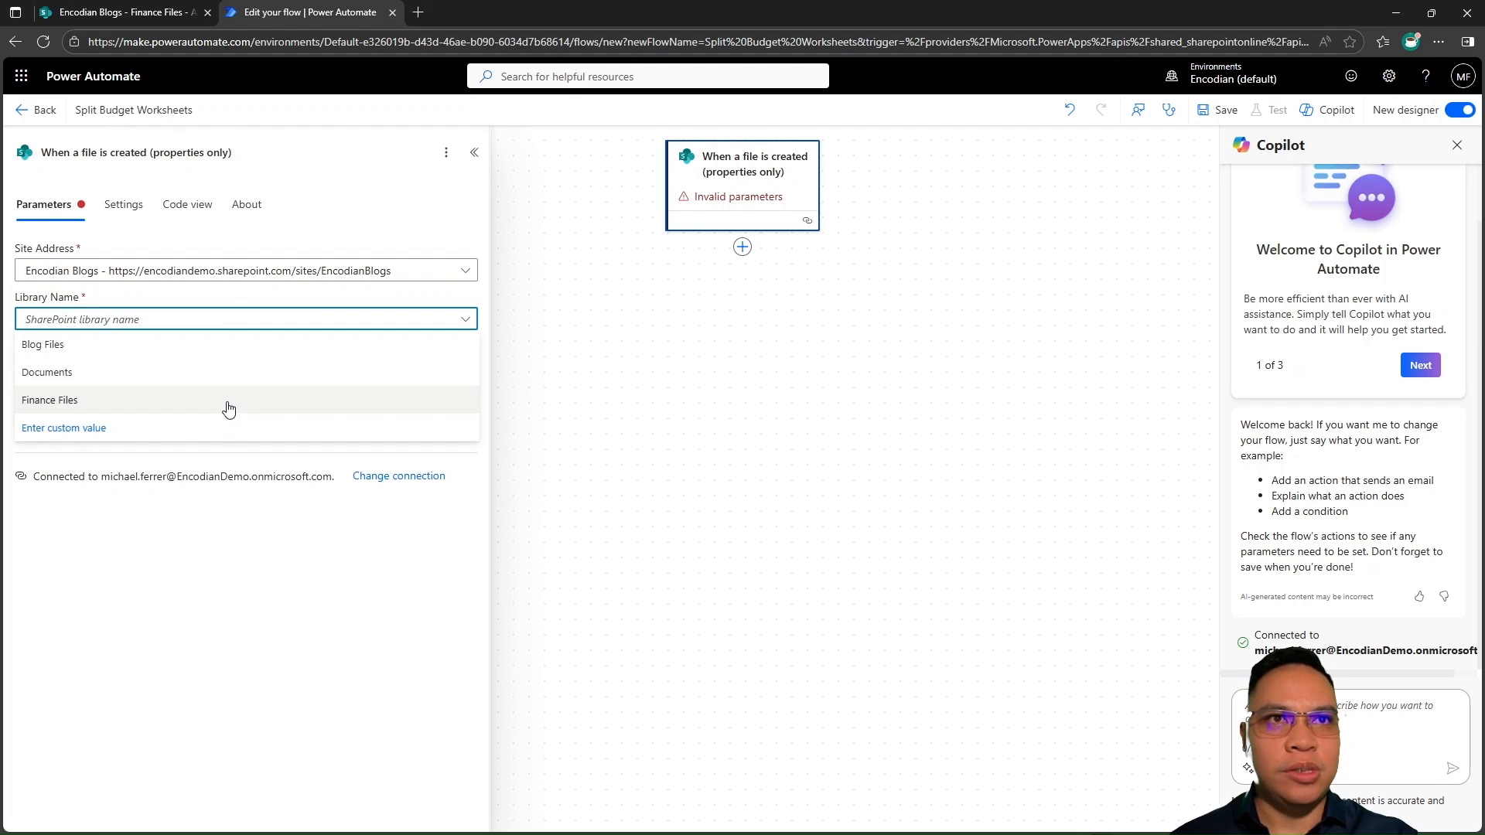
click(229, 410)
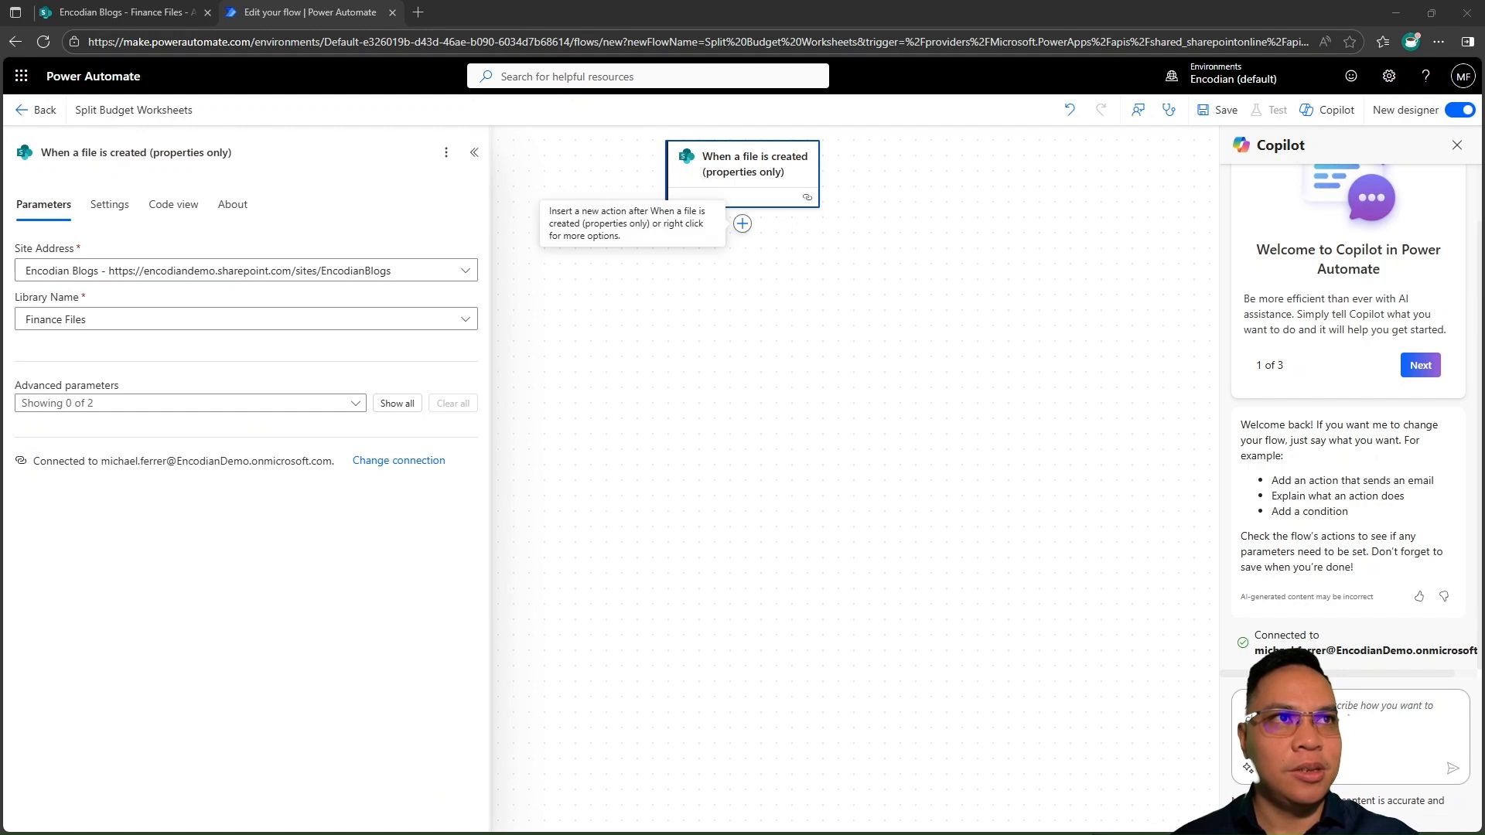
Add the SharePoint "Get file content" action after the file creation trigger
click(743, 223)
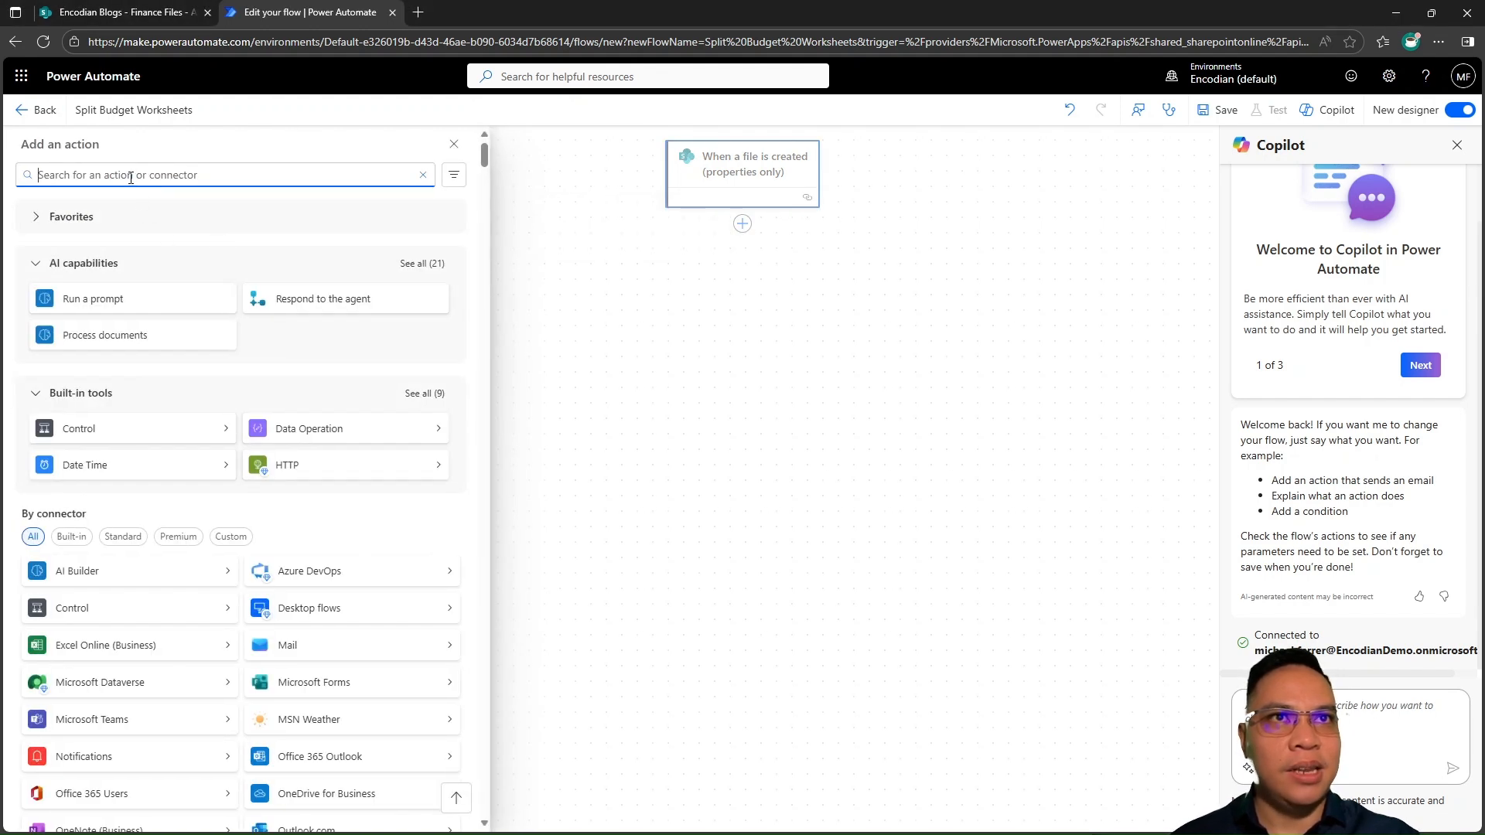
text(Get)
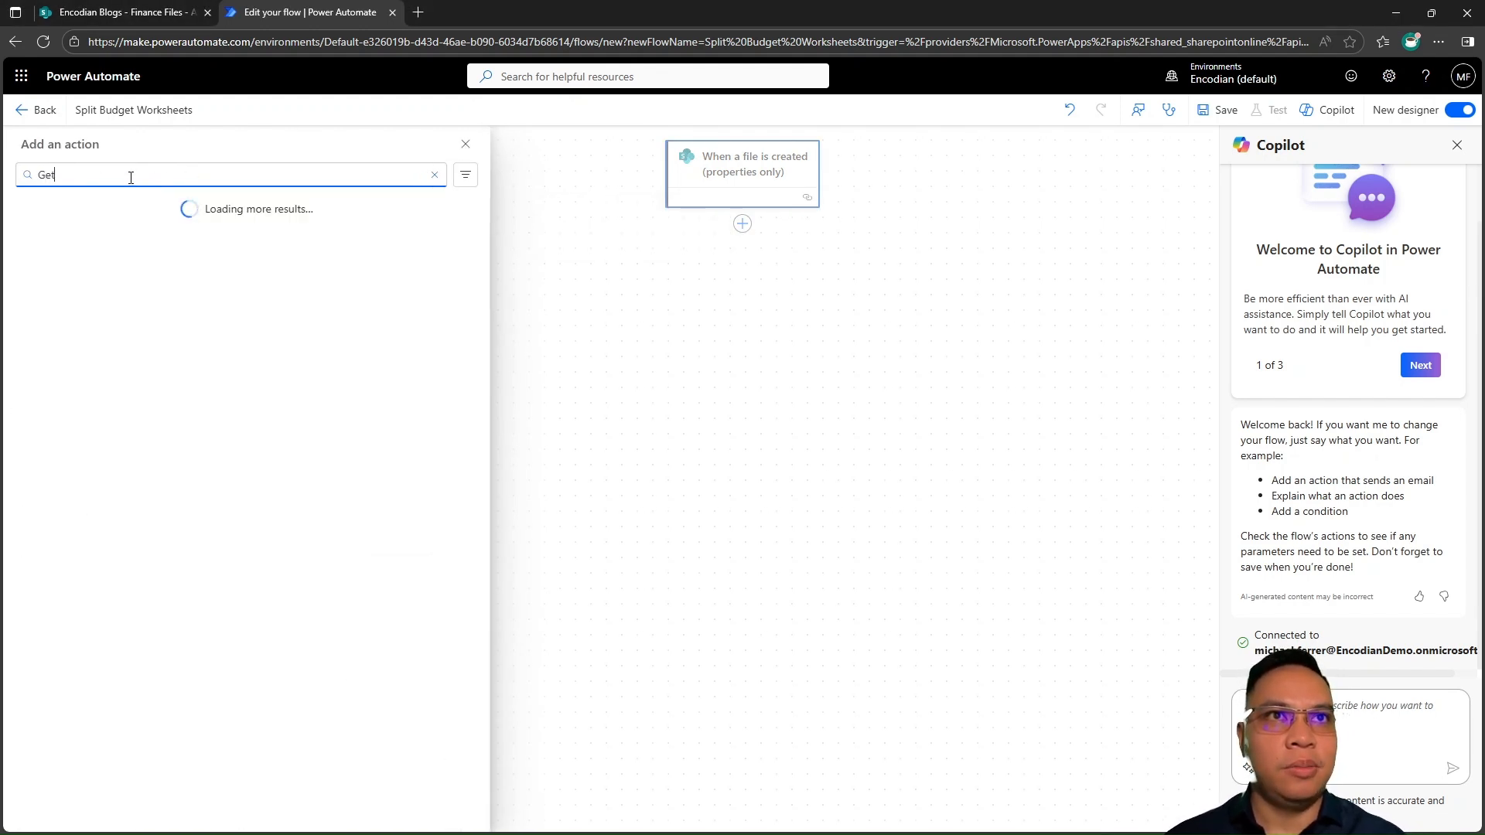
text( file content)
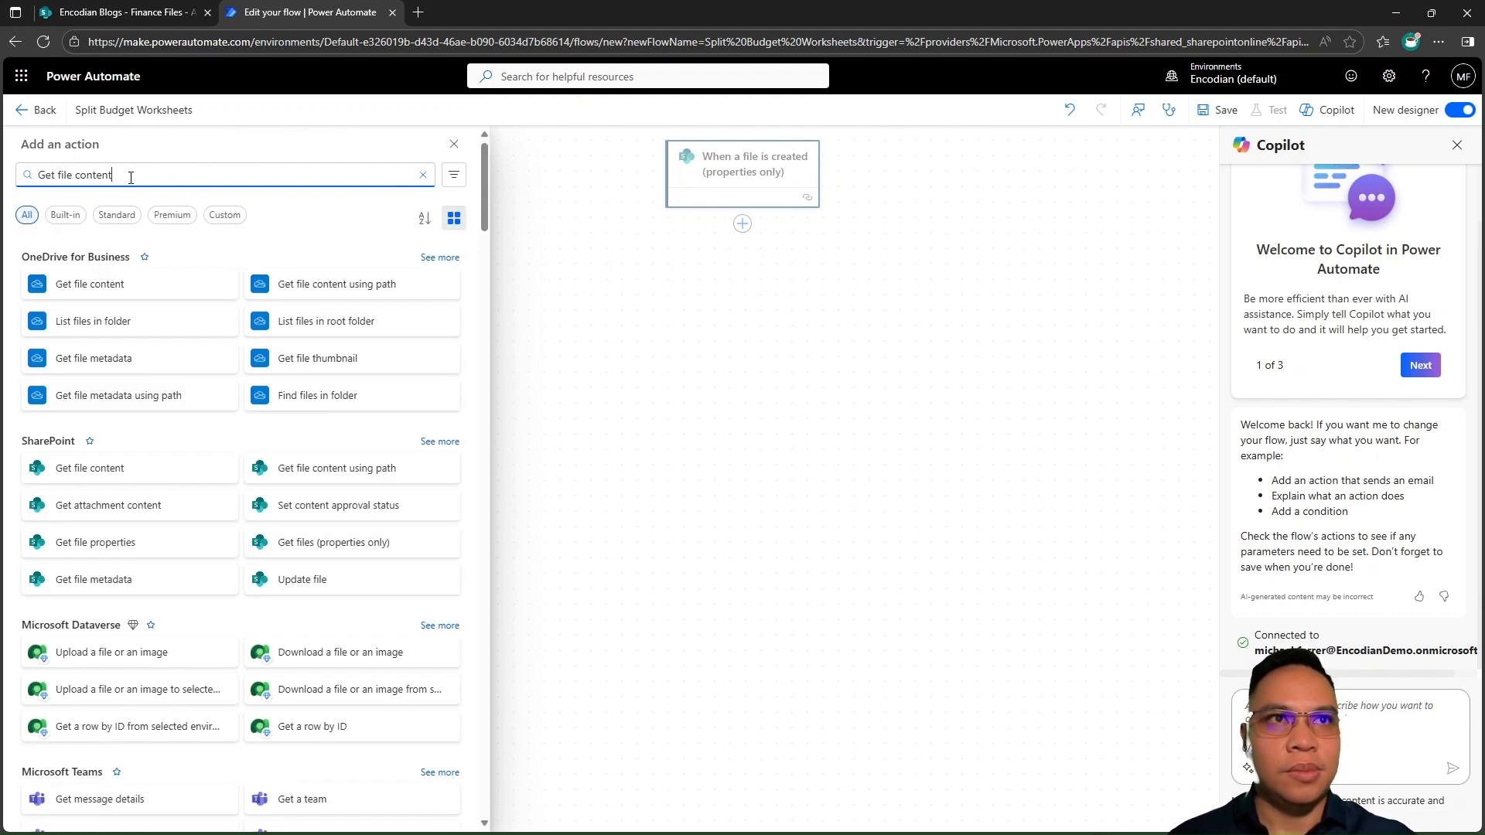
click(155, 471)
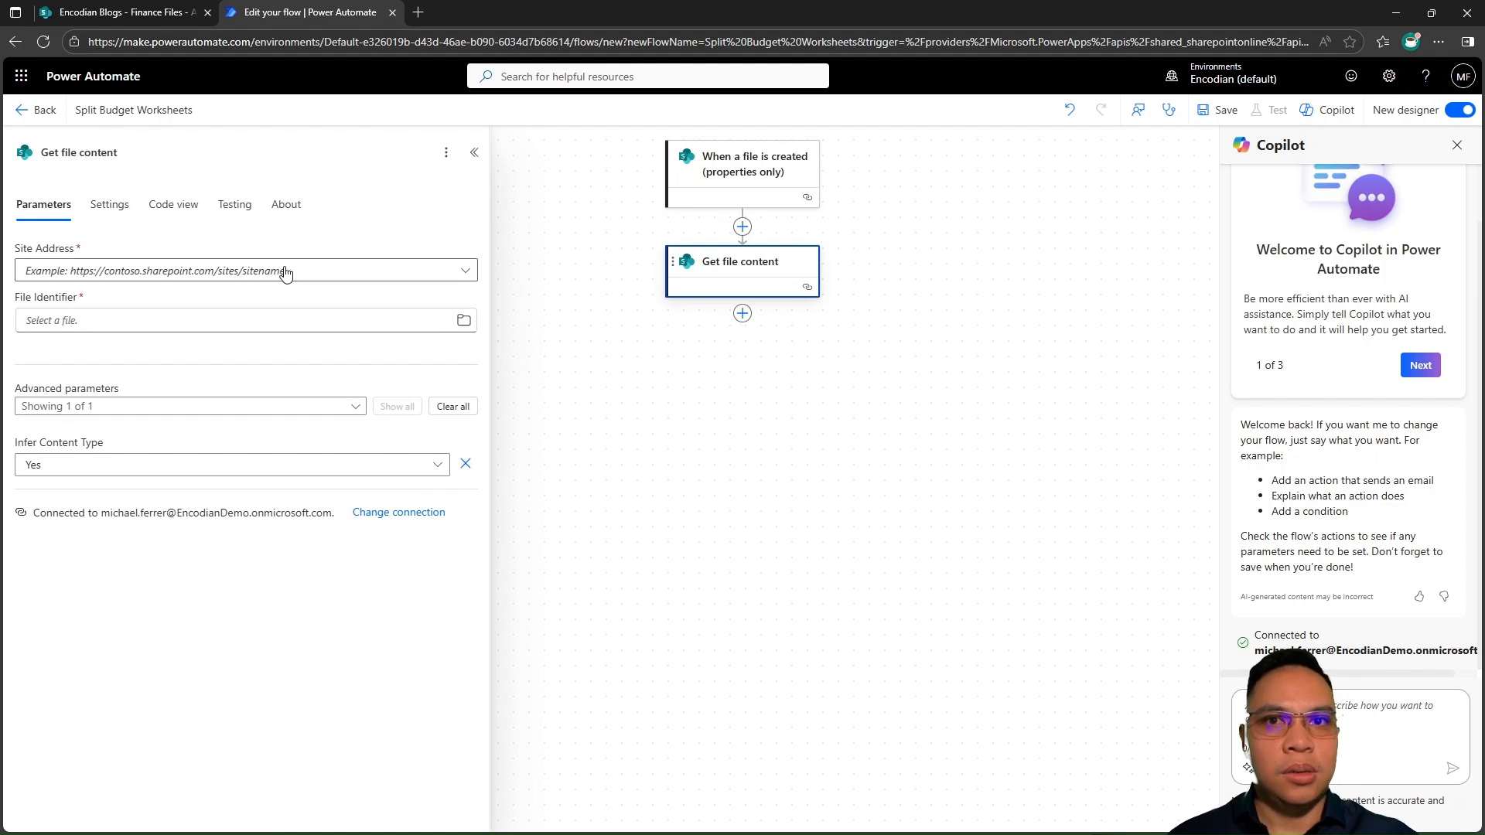
Set the Get file content site address to Encodian Blogs and its file identifier to the trigger's Identifier dynamic value
click(285, 271)
click(282, 292)
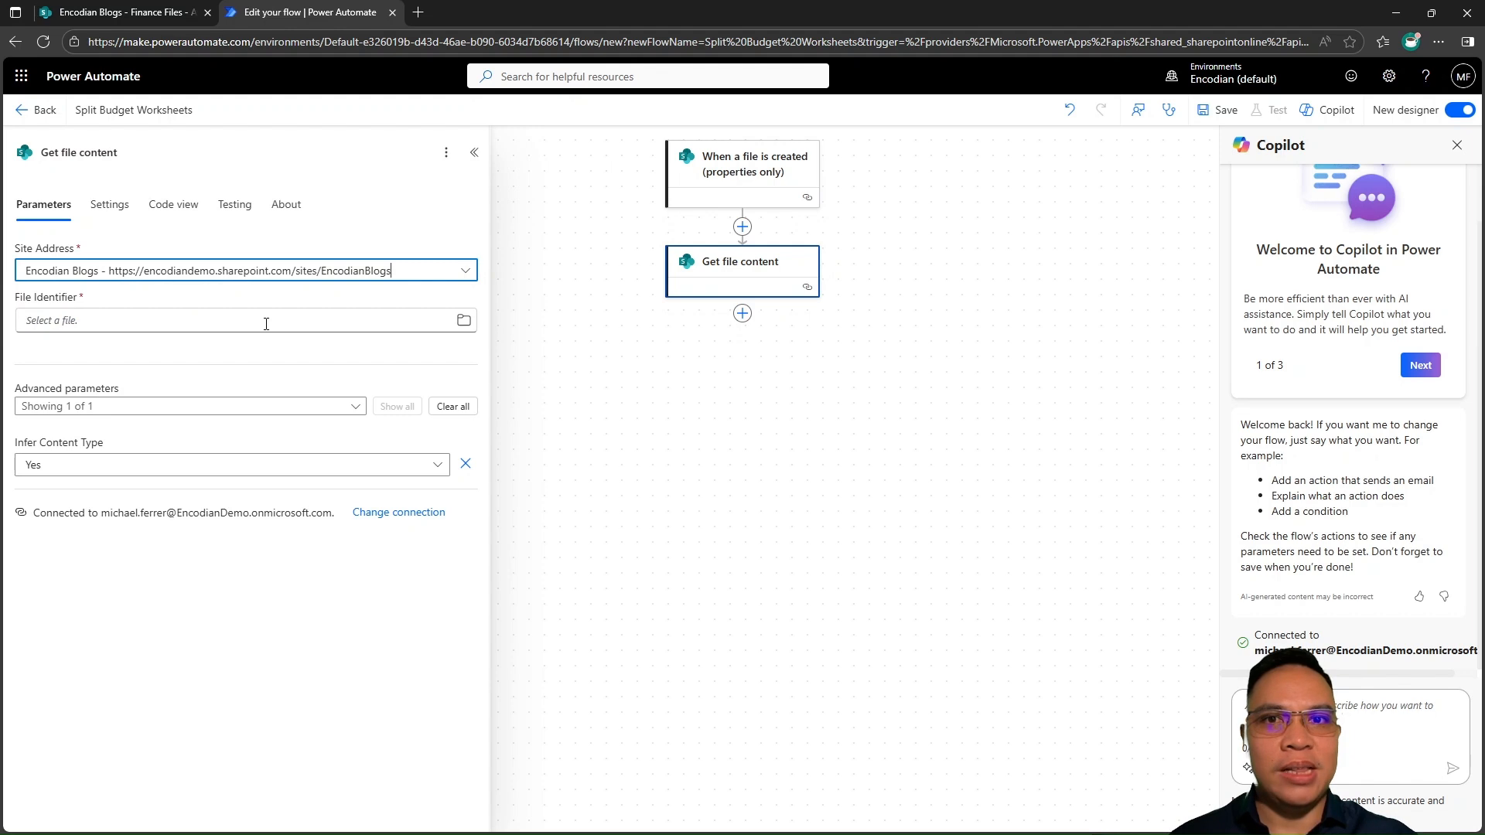
click(266, 324)
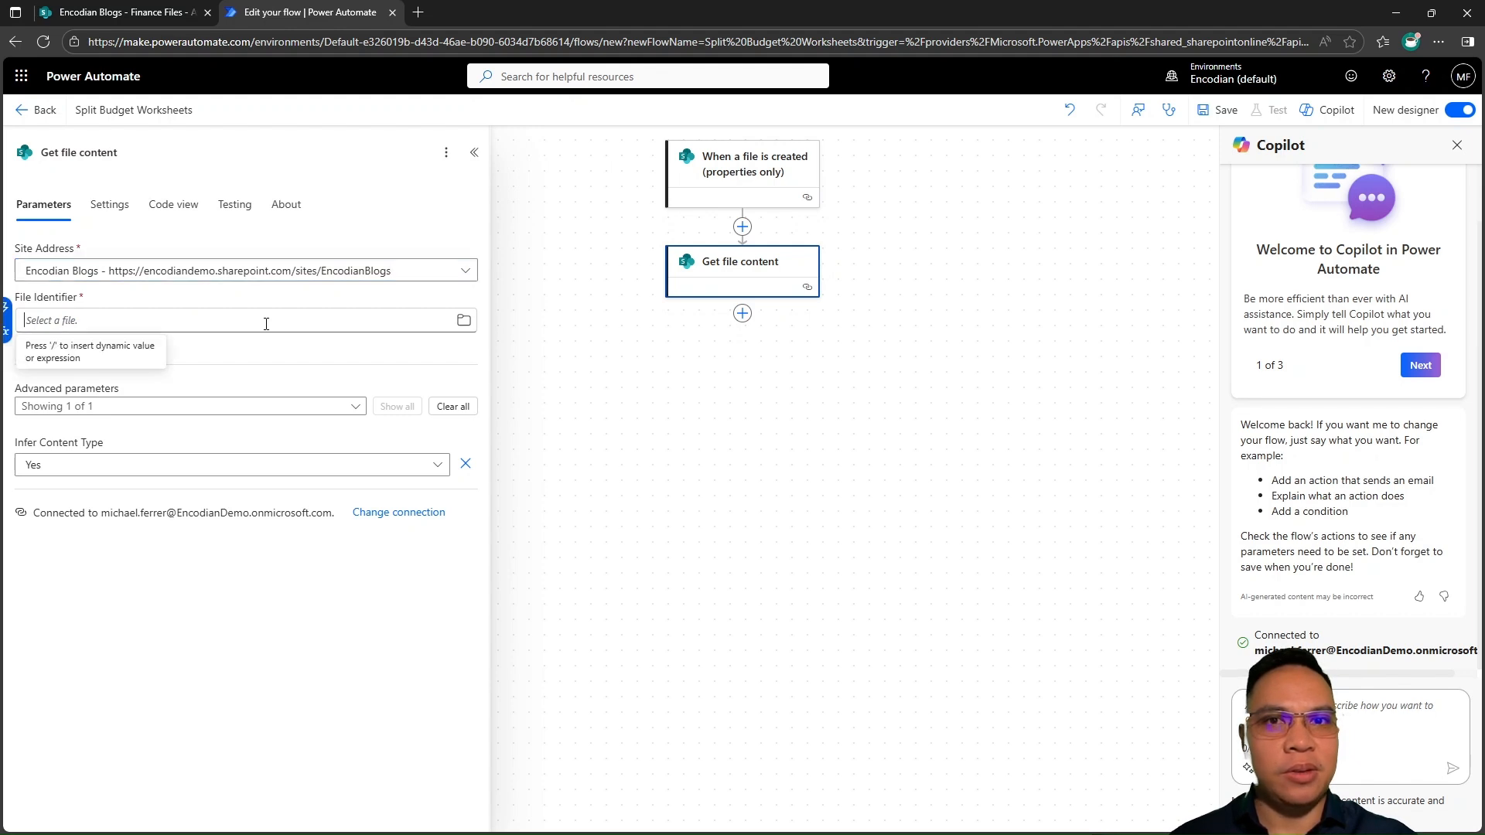
click(5, 307)
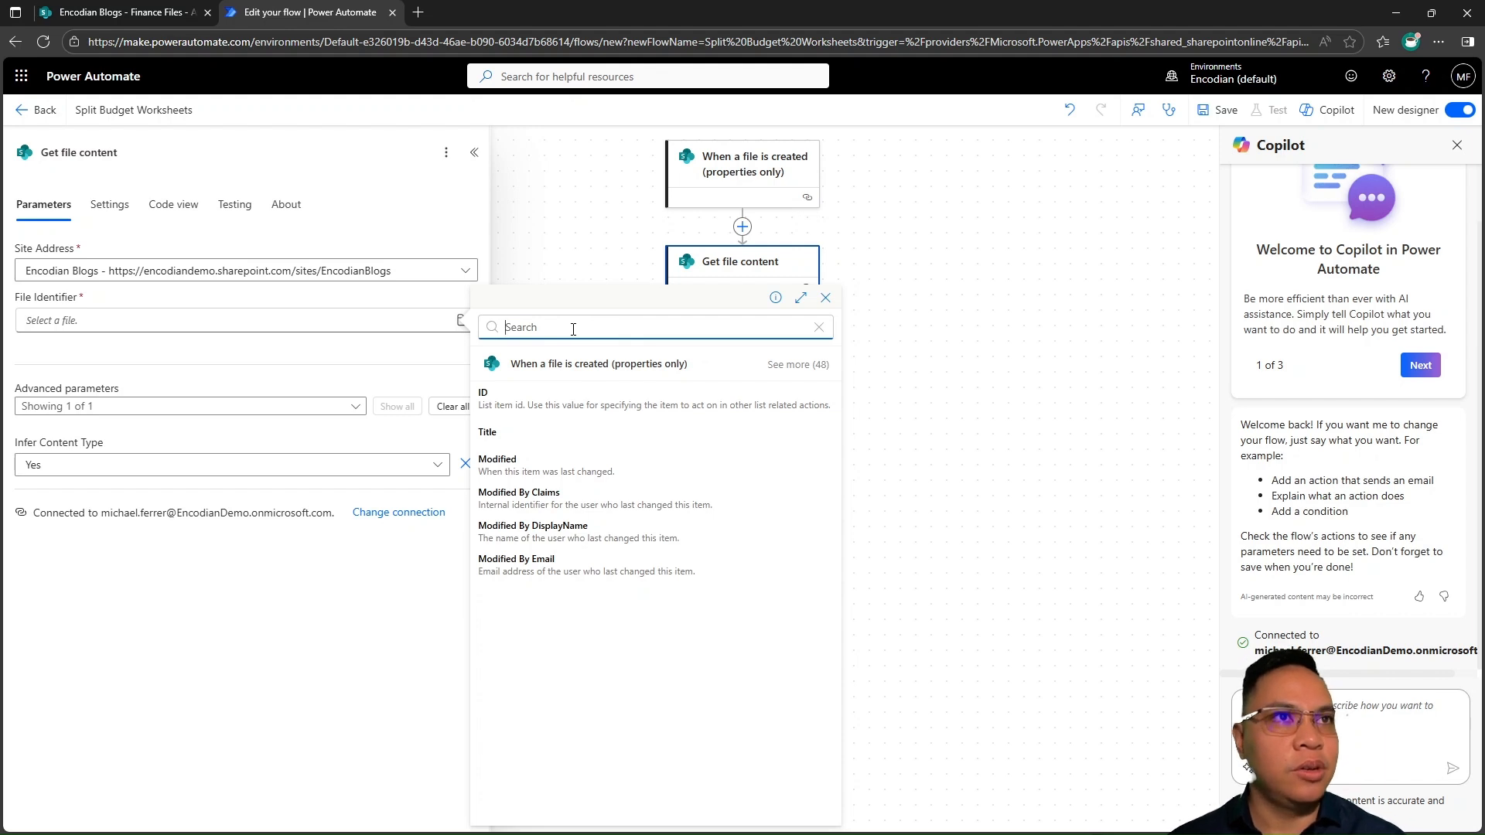
text(identi)
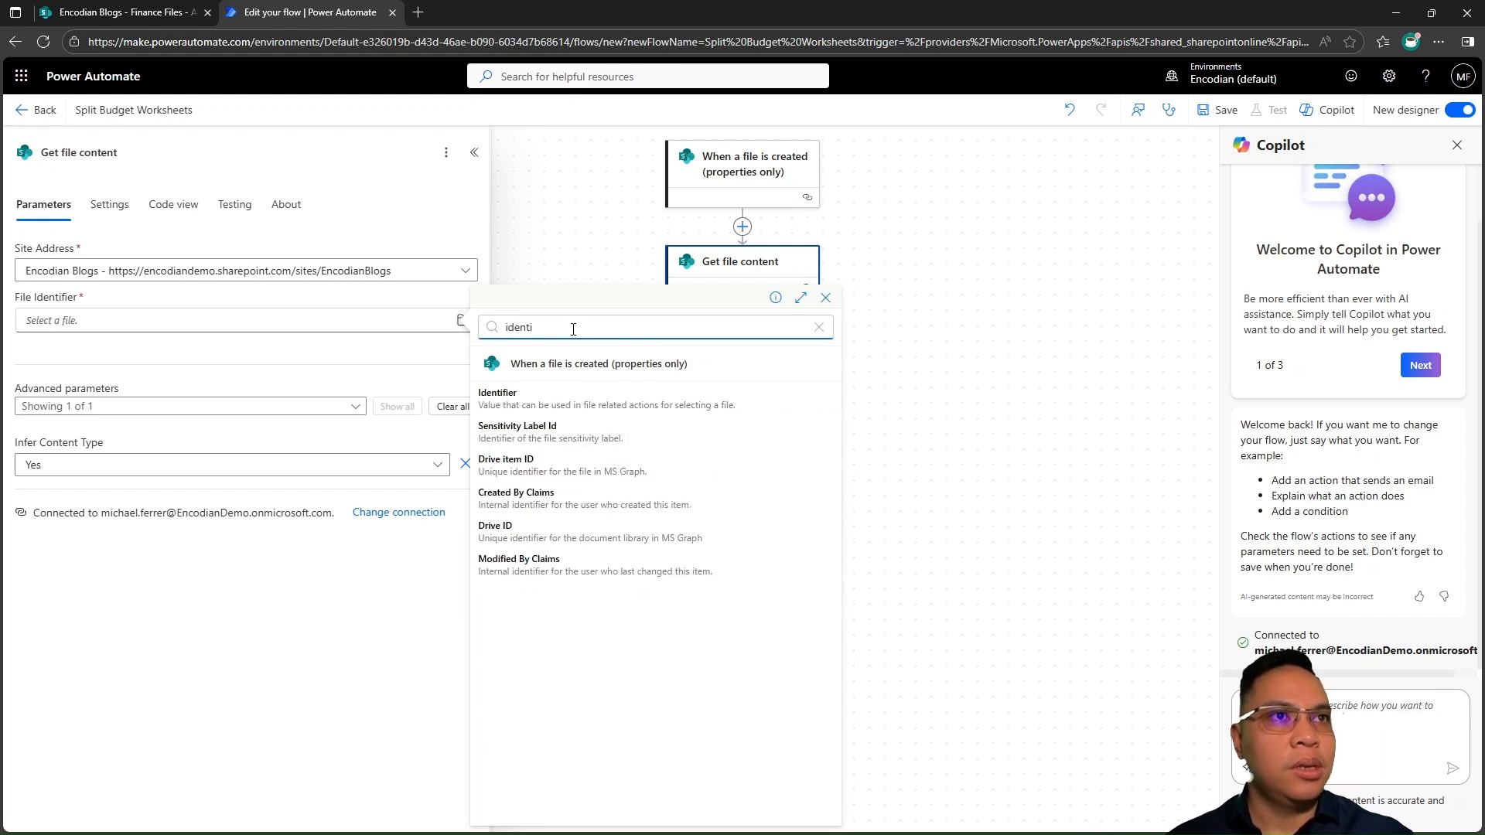
click(608, 408)
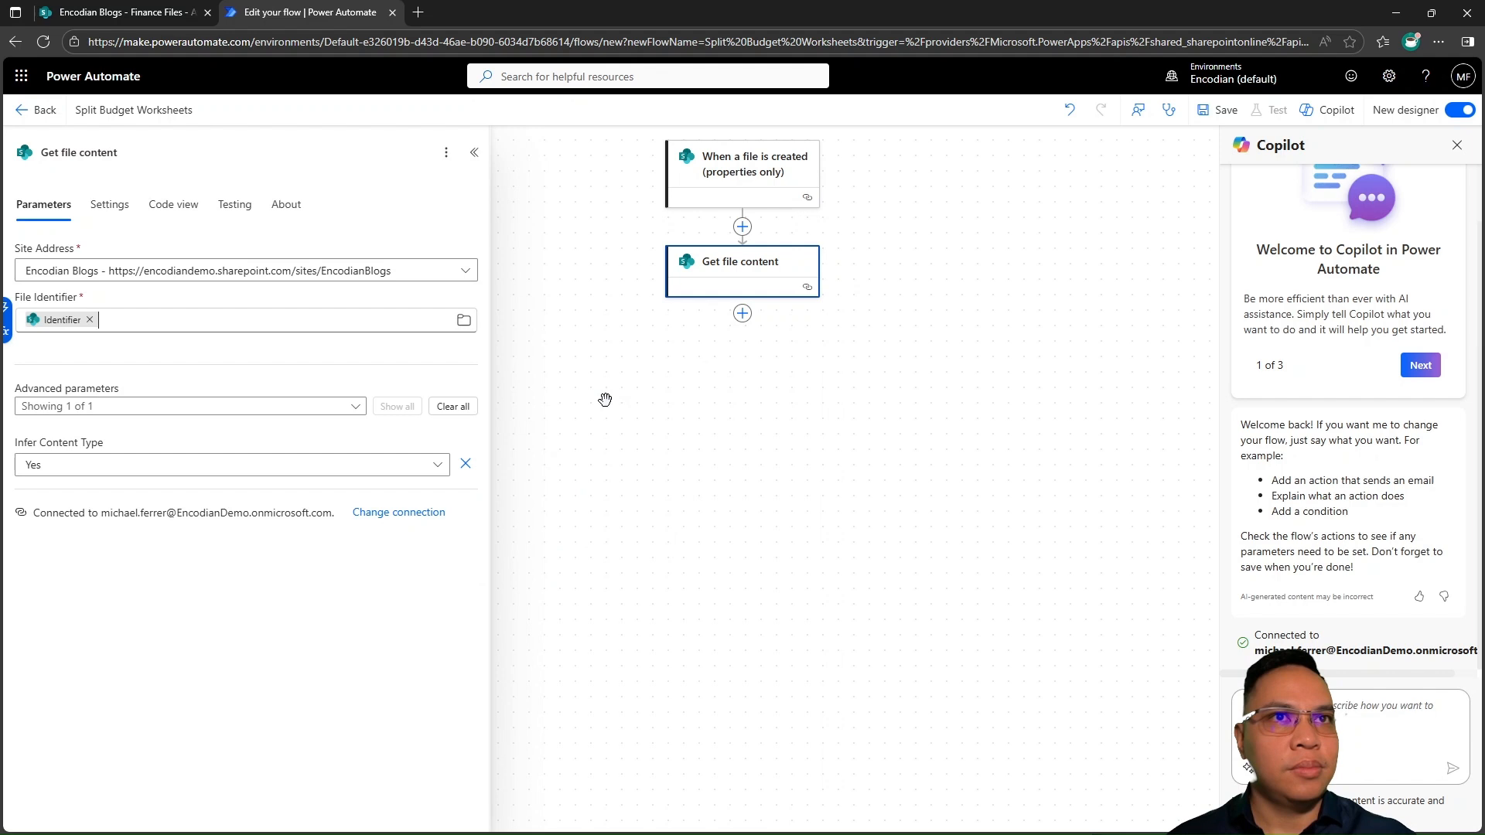
click(605, 399)
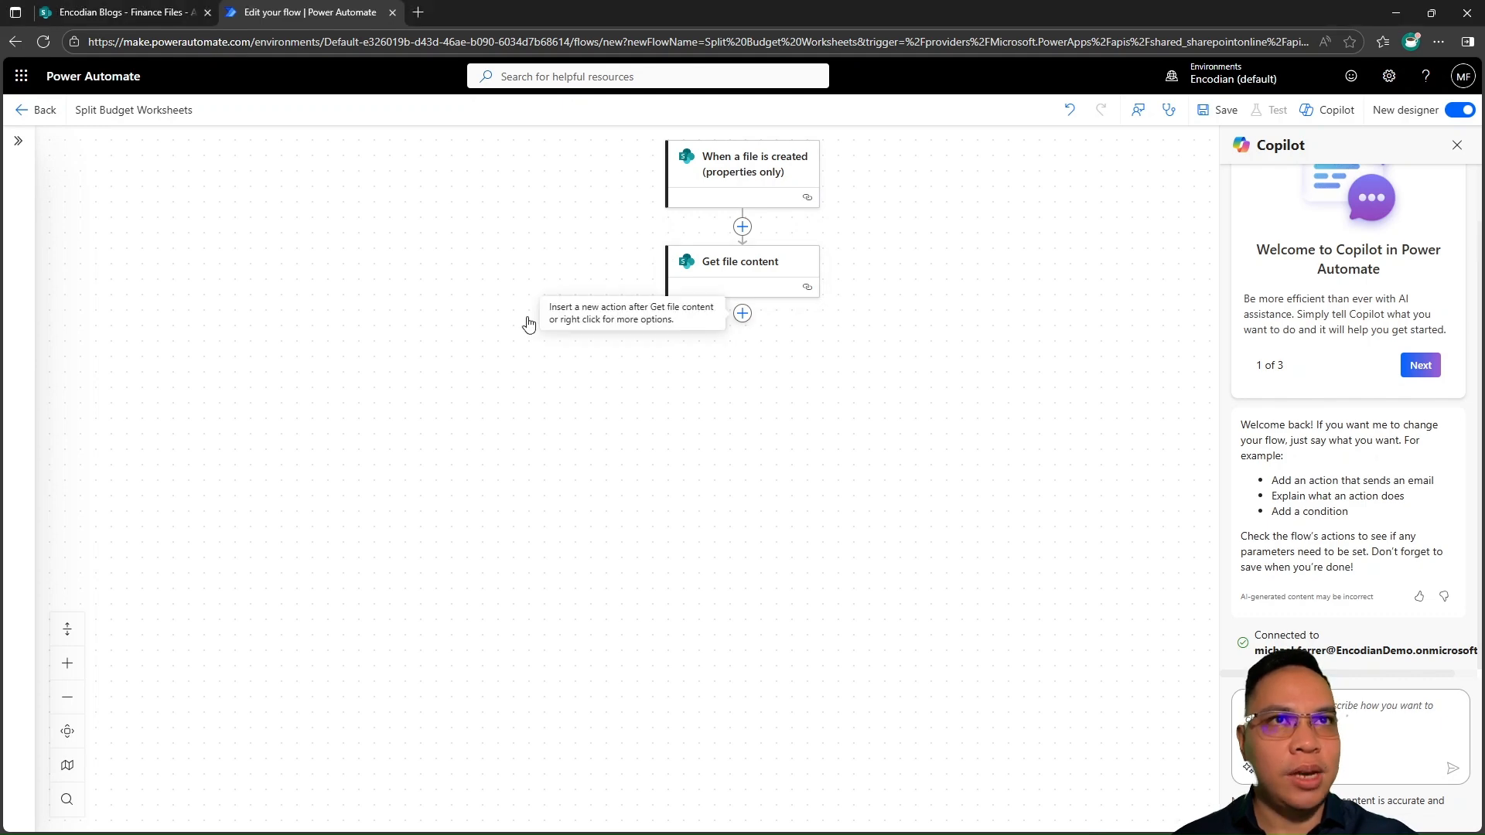
Add an "Initialize variable" action after Get file content
click(742, 313)
text(in)
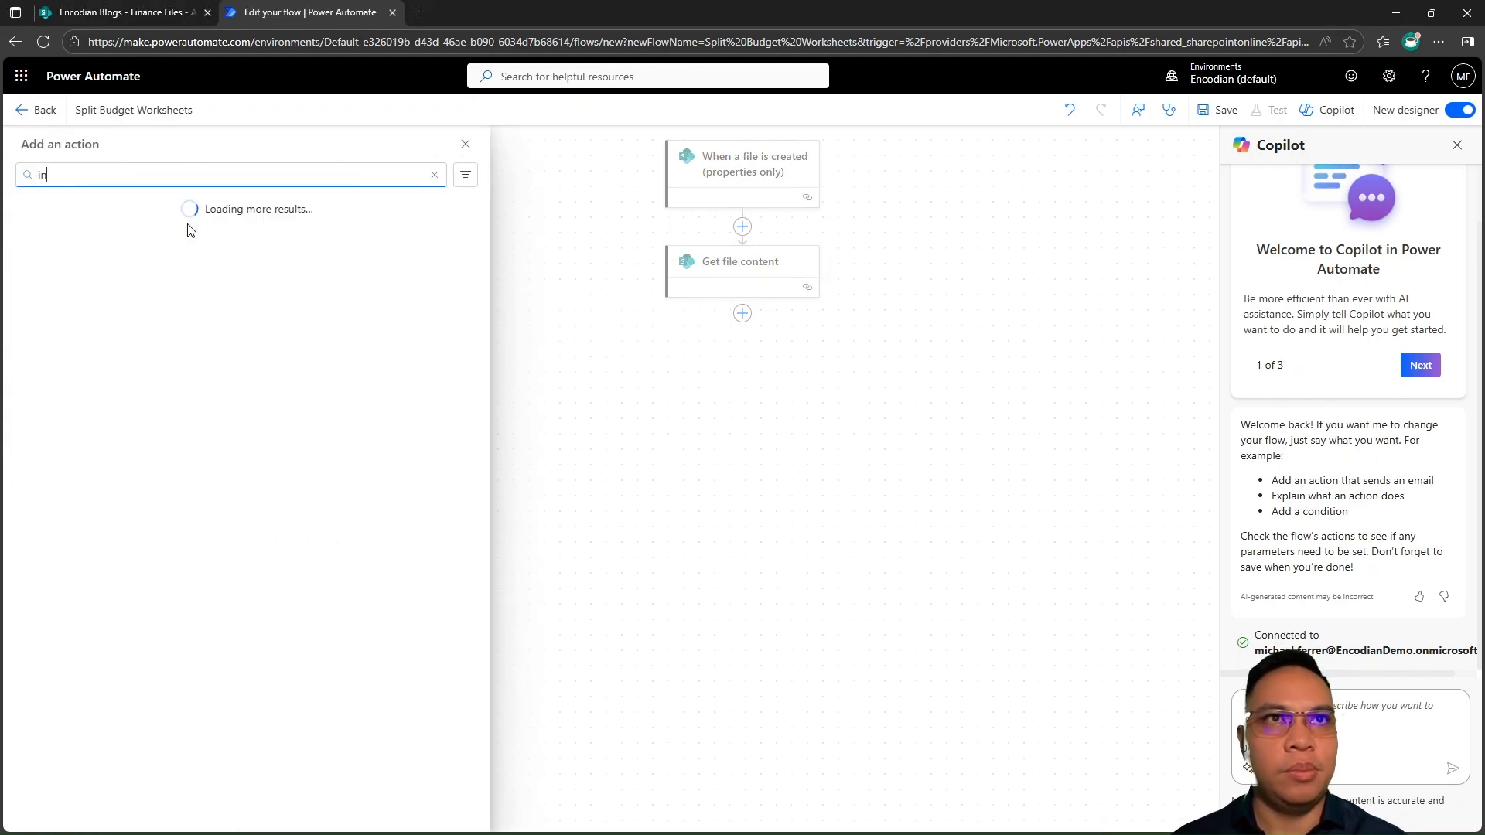
text(itialize variable)
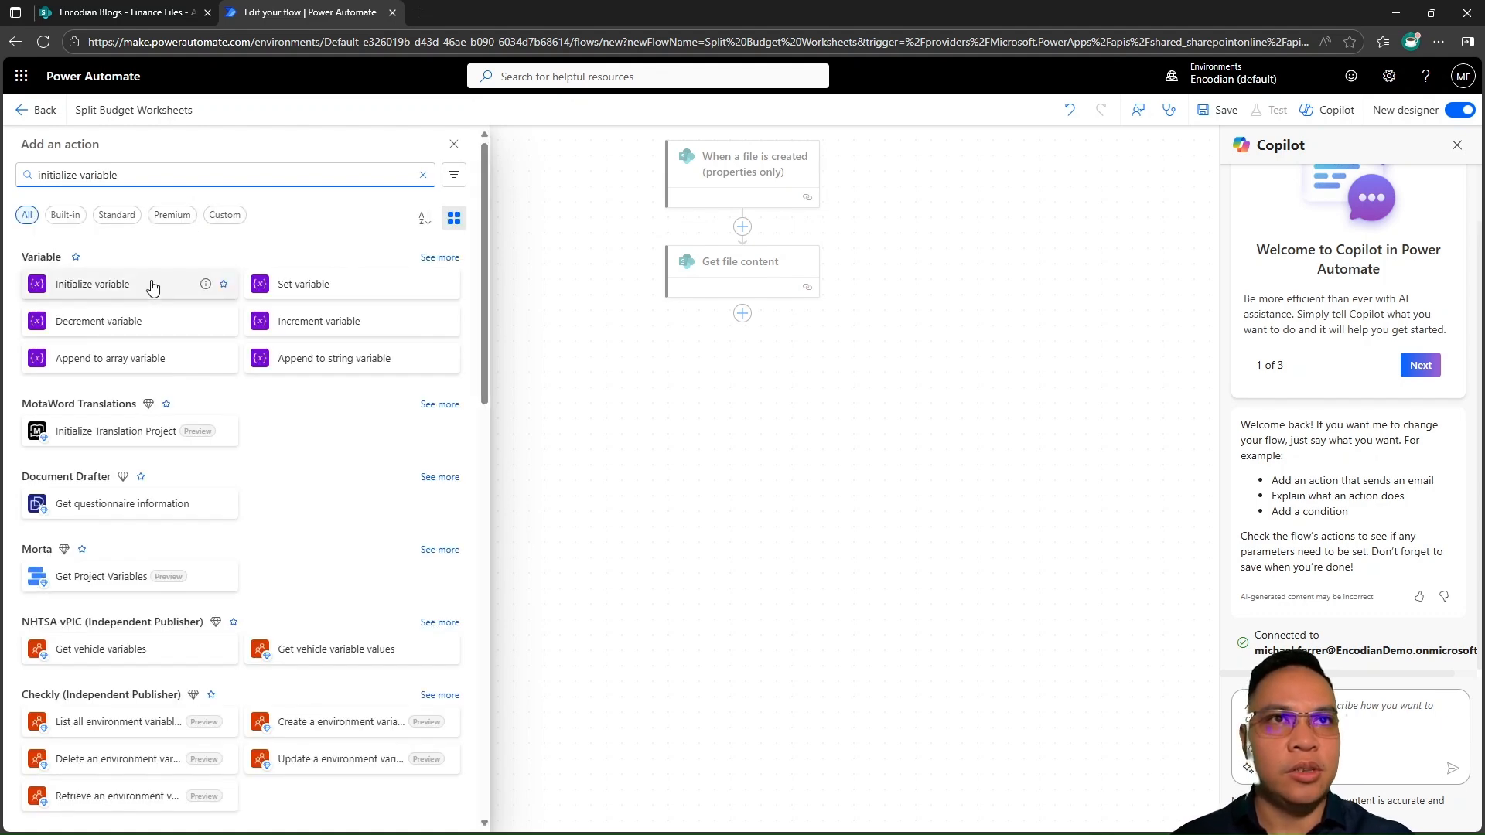
click(152, 288)
Name the new variable Departments and set its type to Array
click(147, 271)
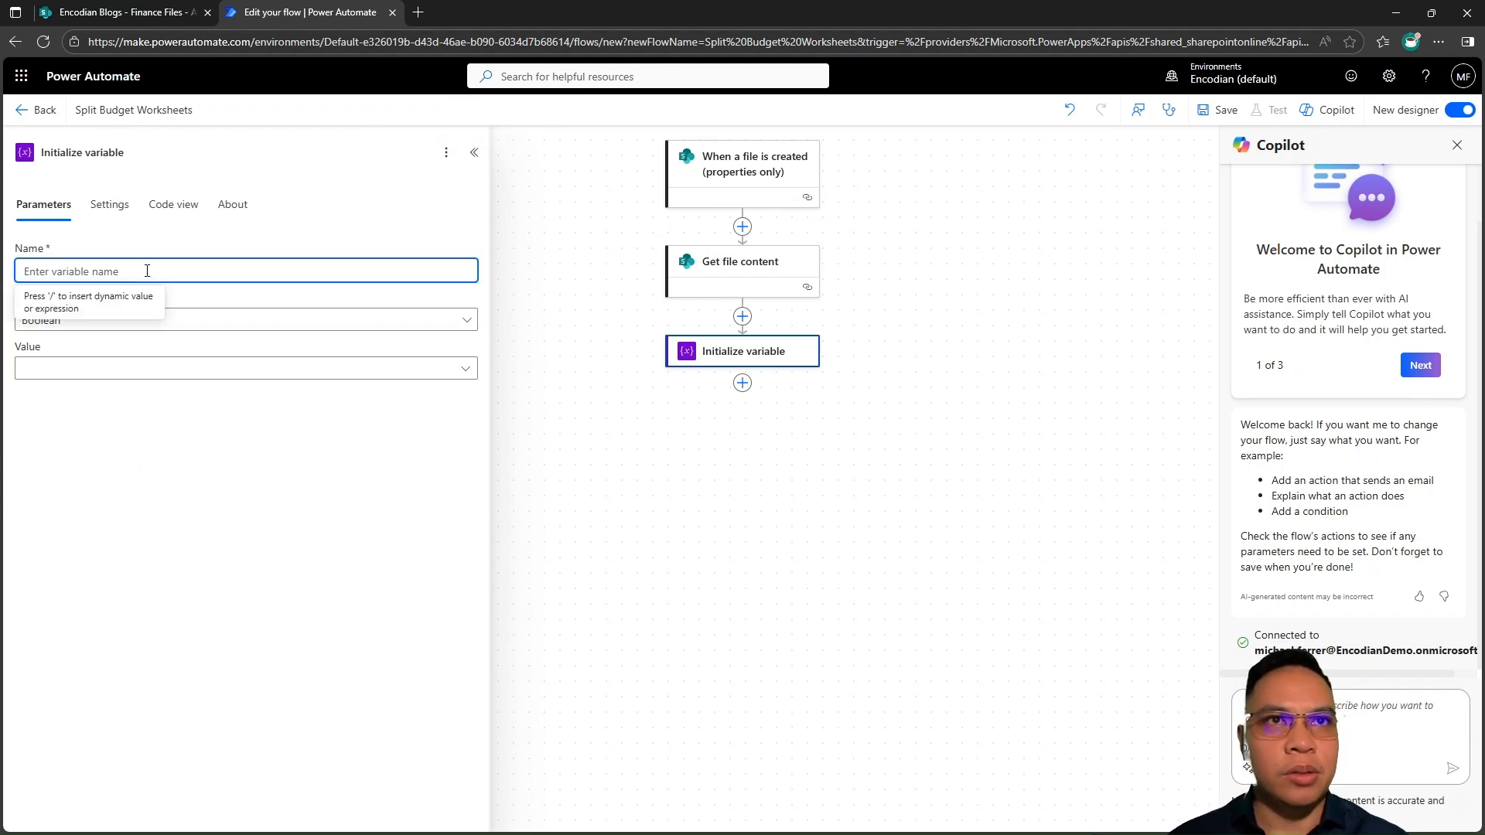
text(Depar)
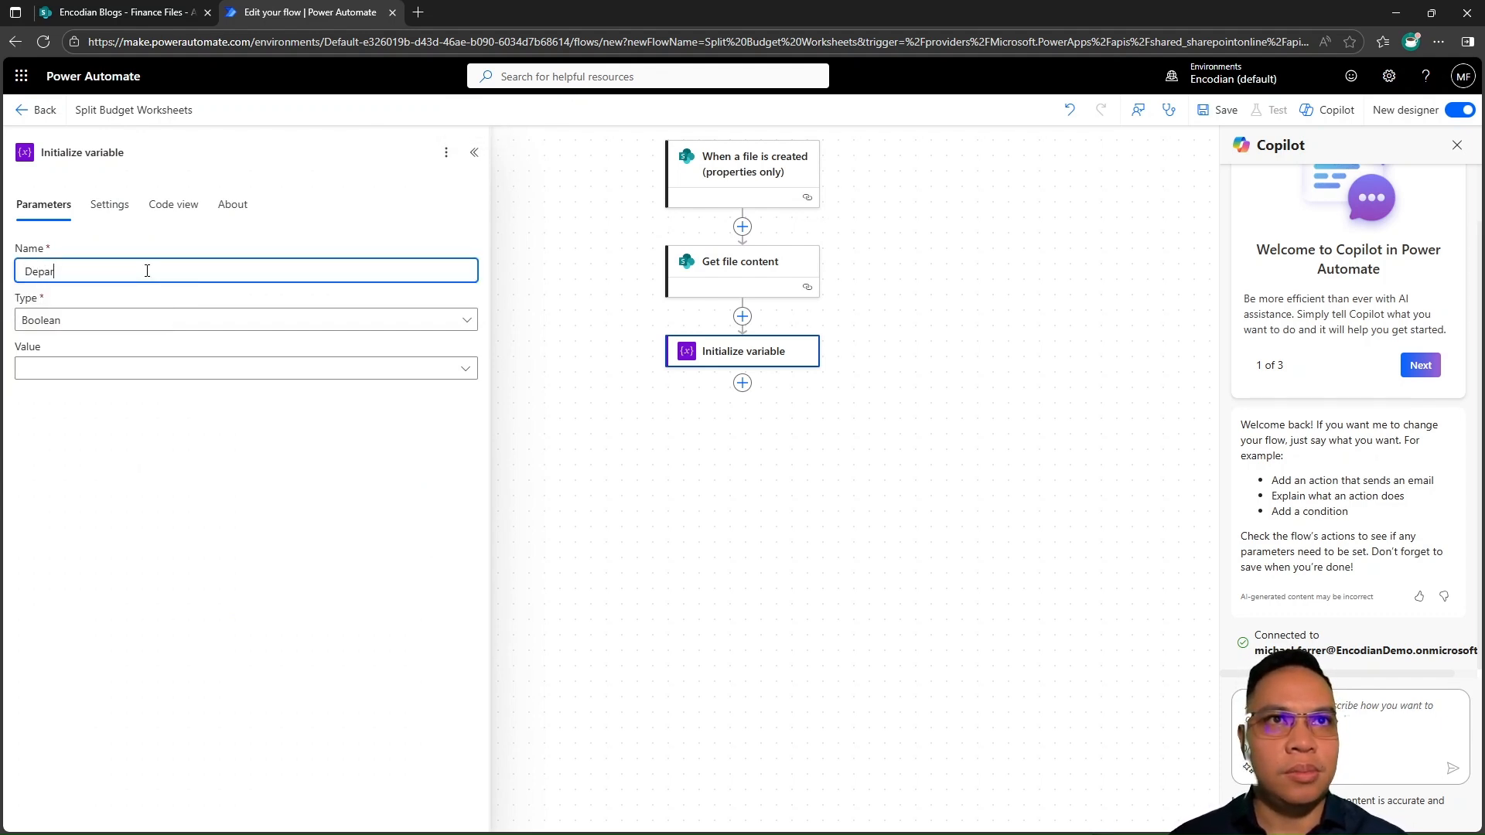
text(tments)
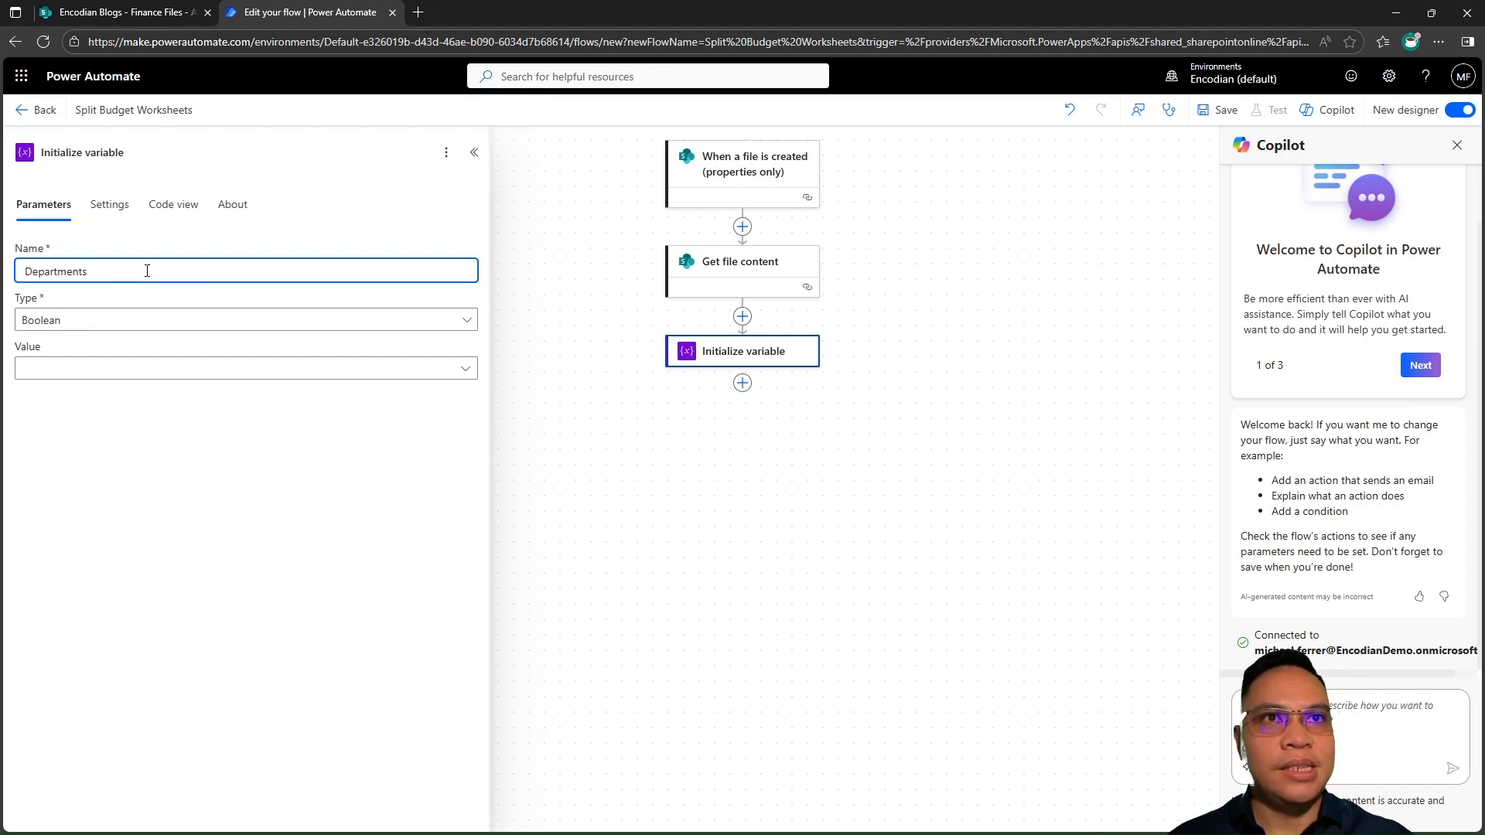
click(142, 325)
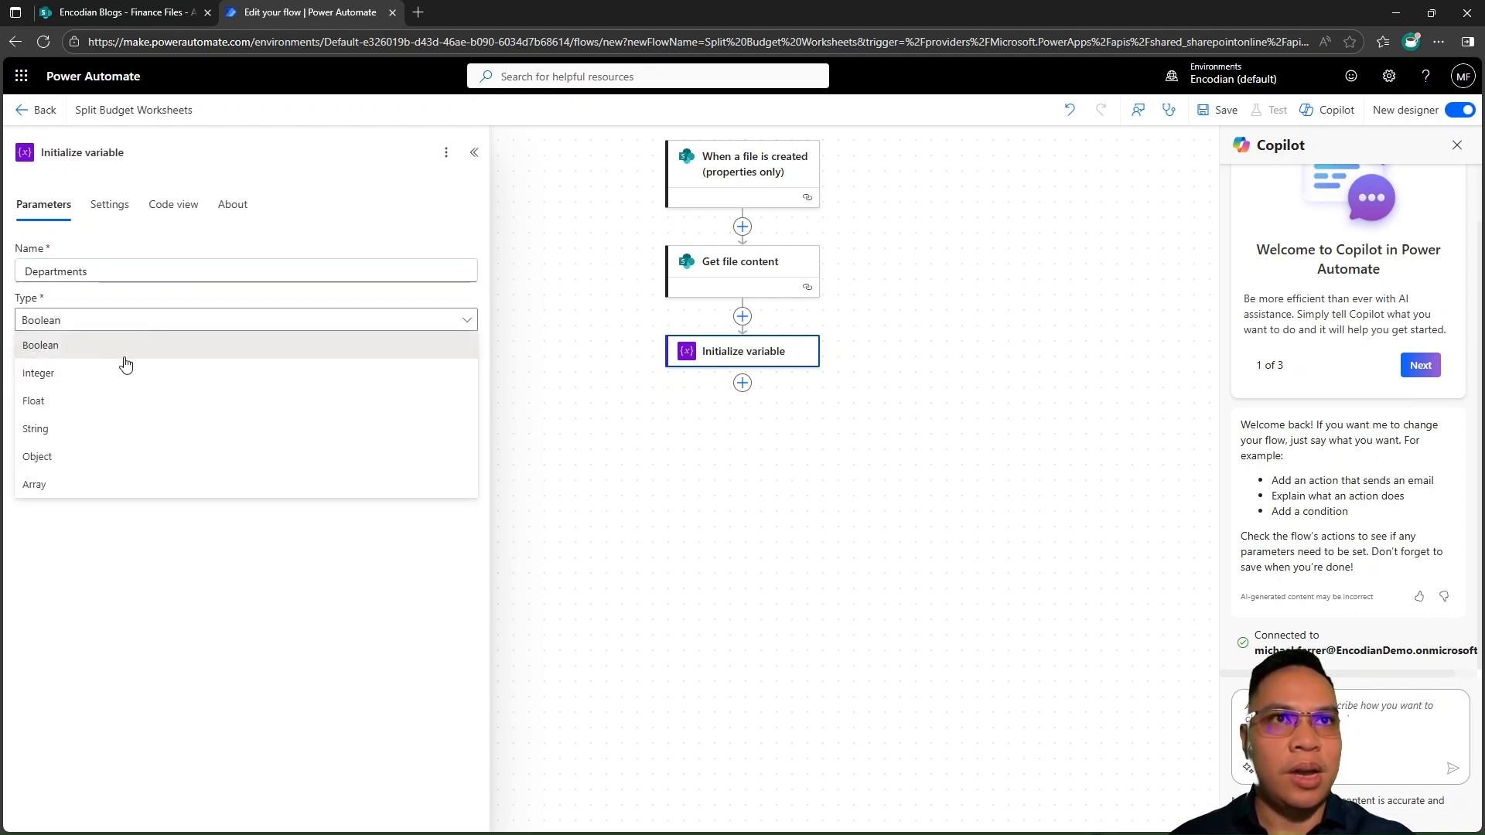
click(113, 484)
Set the Departments variable's value to ["Sales","Marketing","IT","Legal","HR"]
click(73, 364)
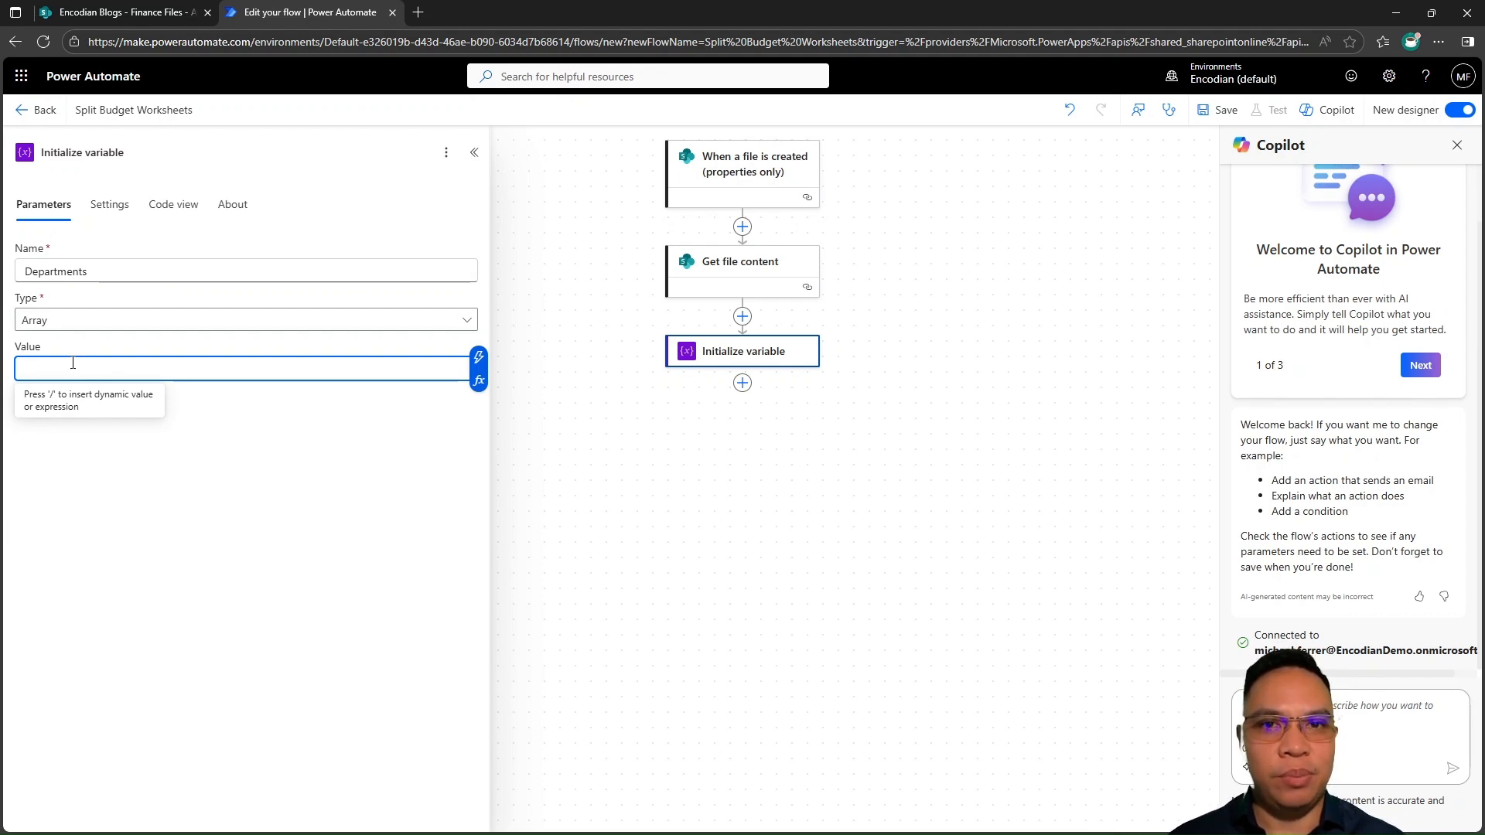
text([)
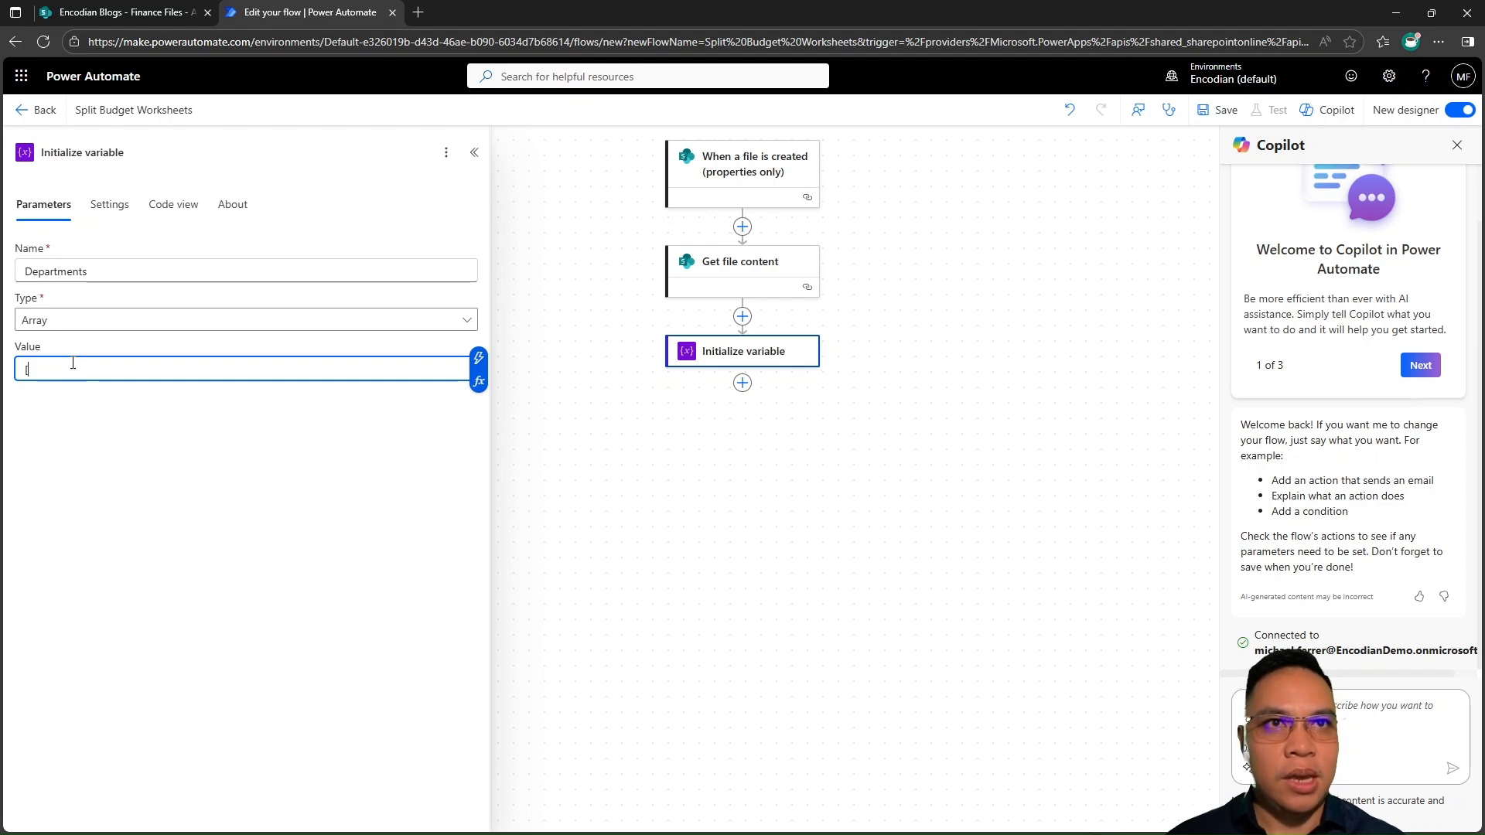
text(")
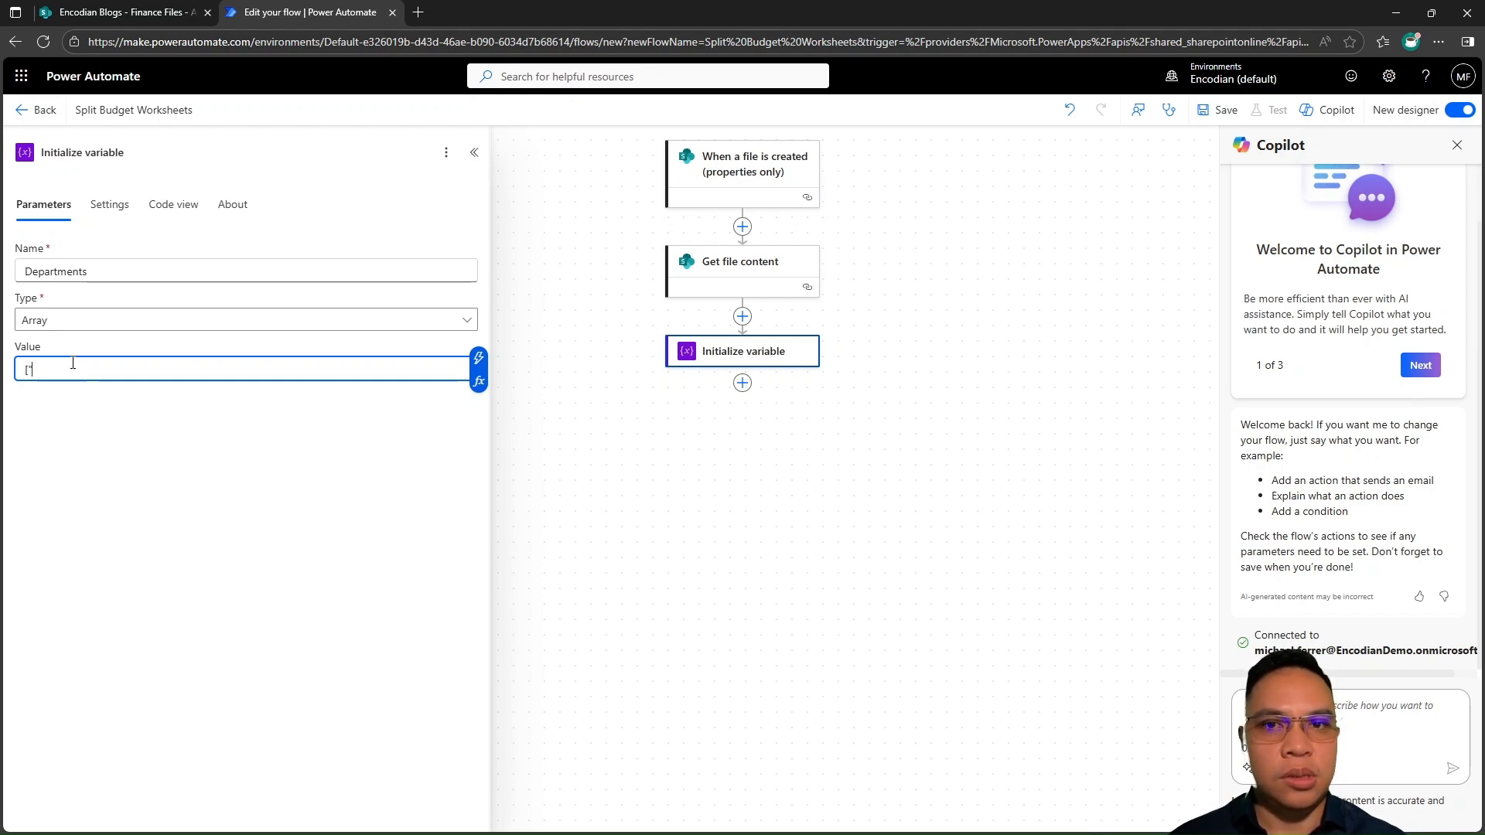
text(Sales")
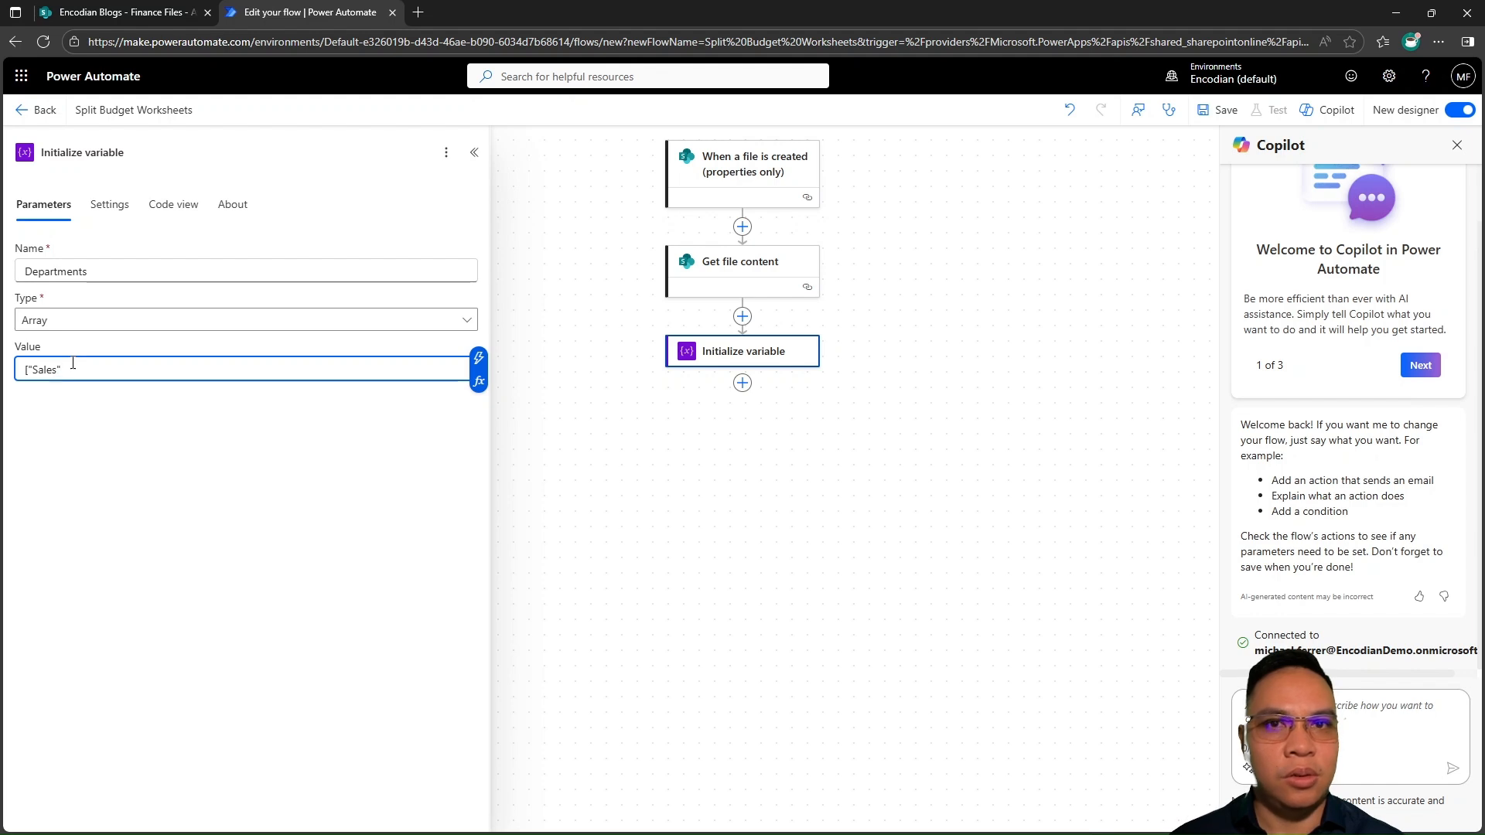
text(,)
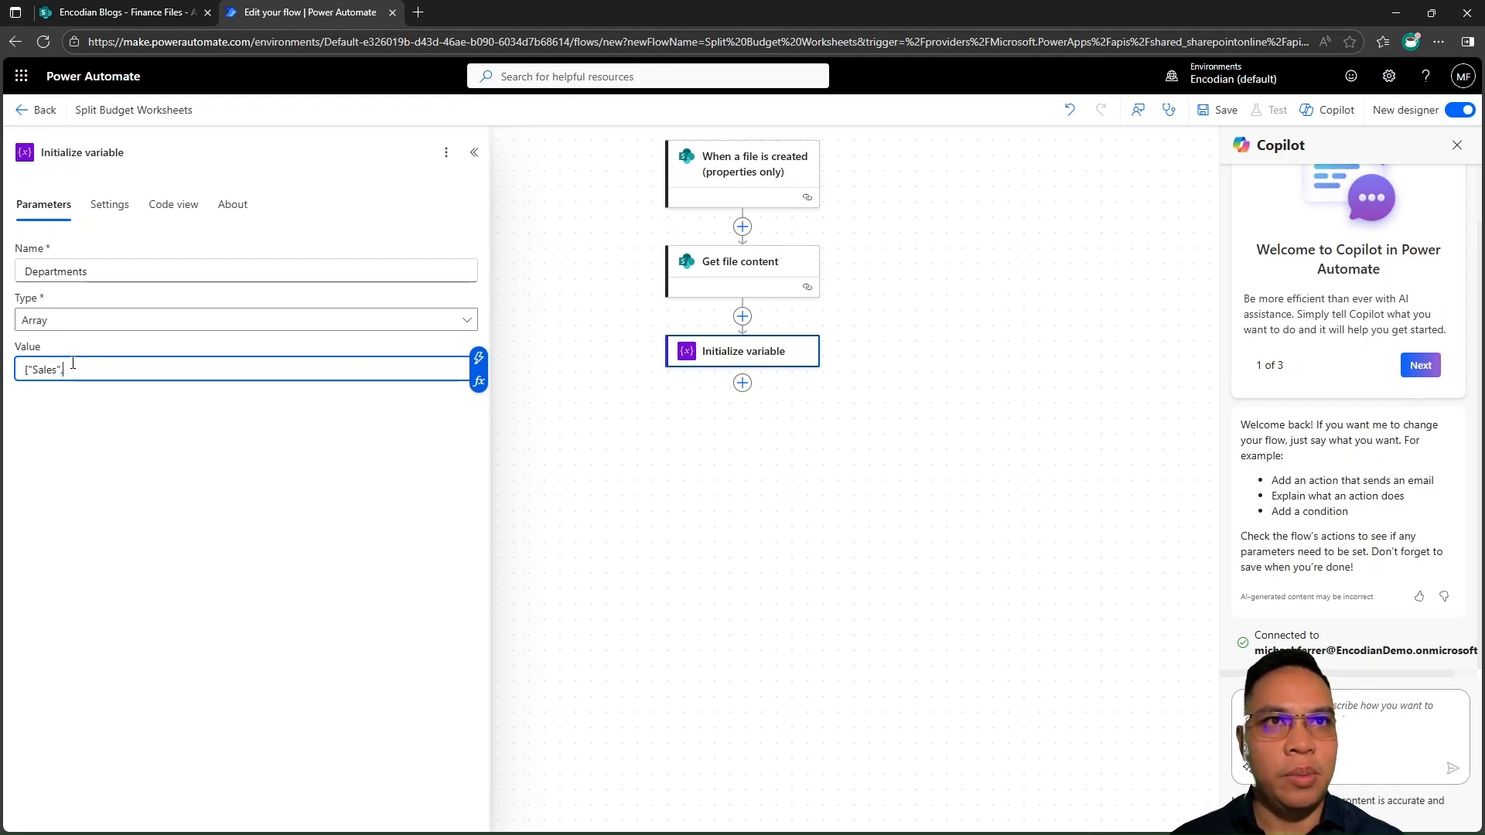
text(")
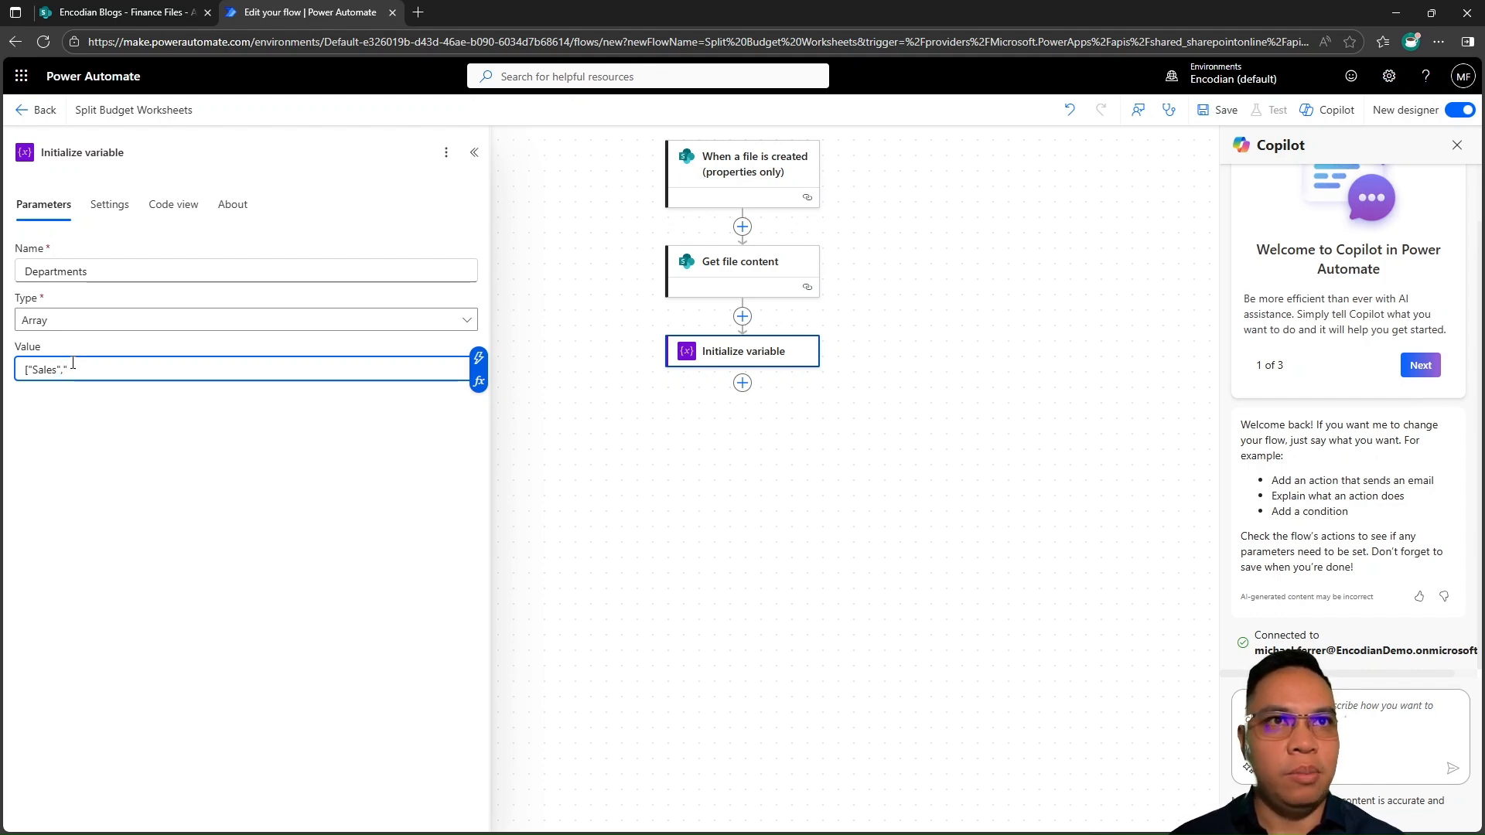
text(Mark)
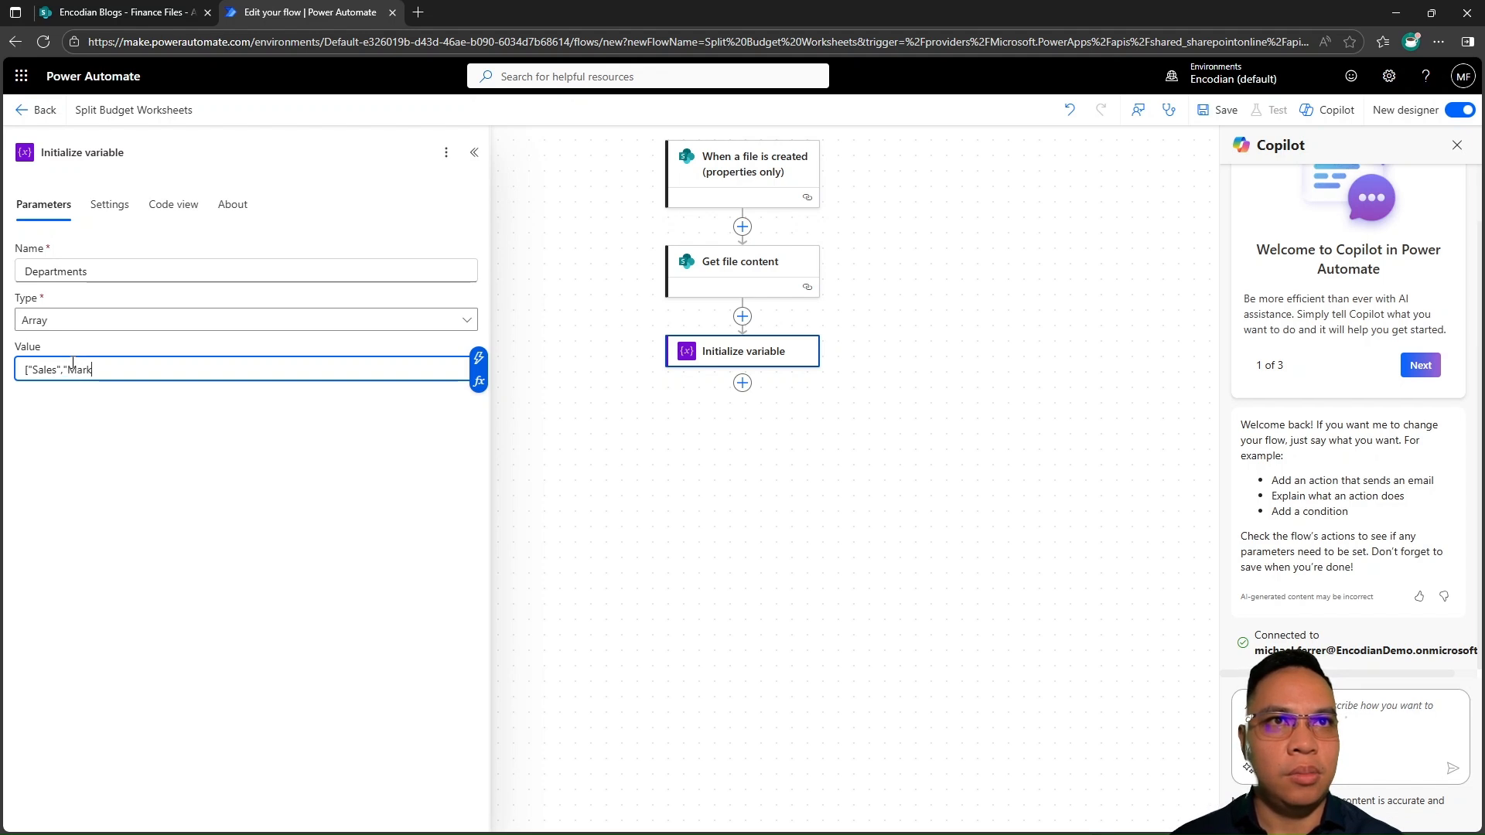
text(eting",)
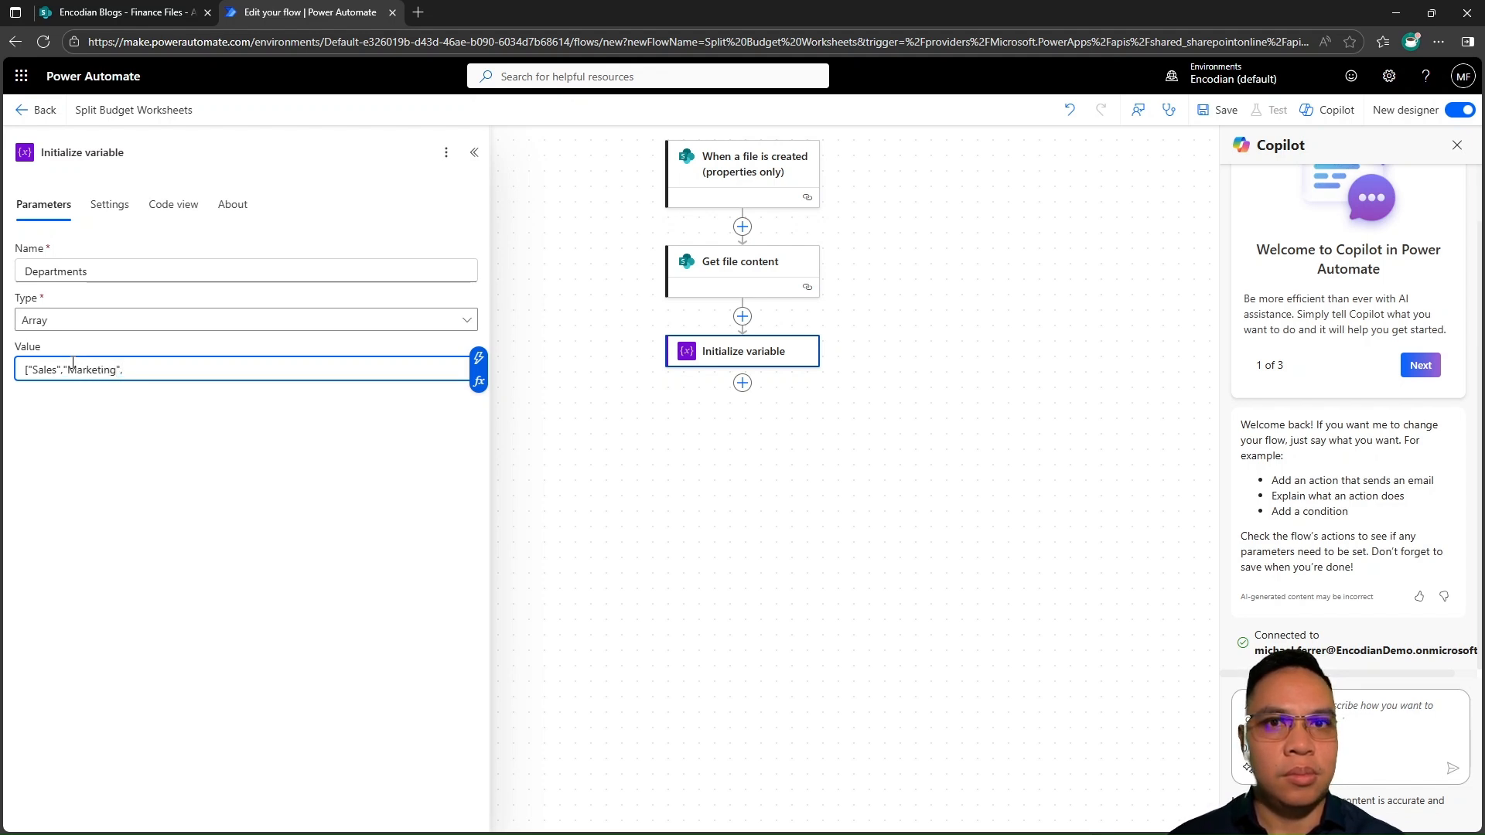
text("IT)
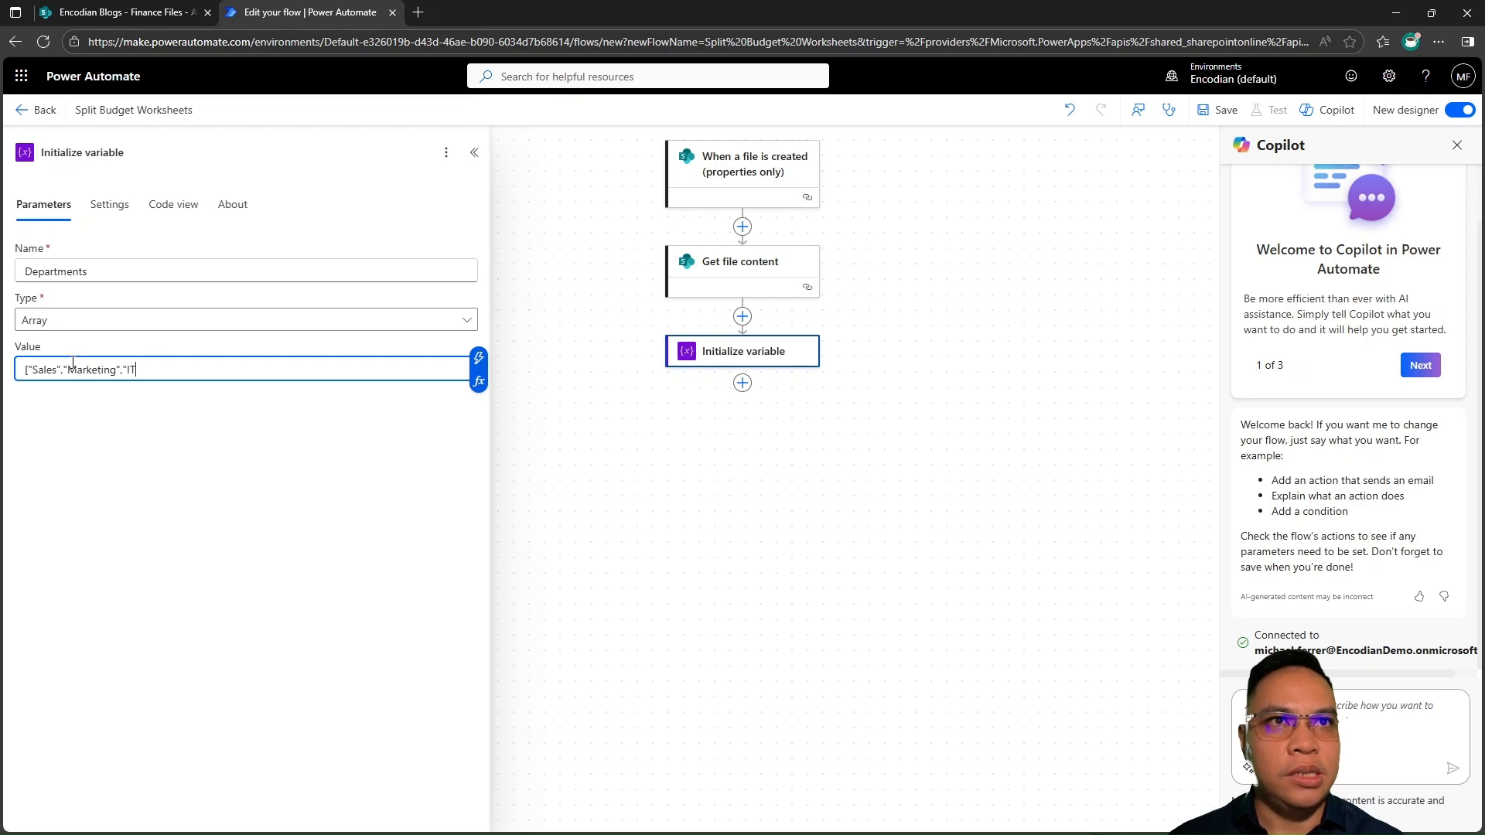
text(",)
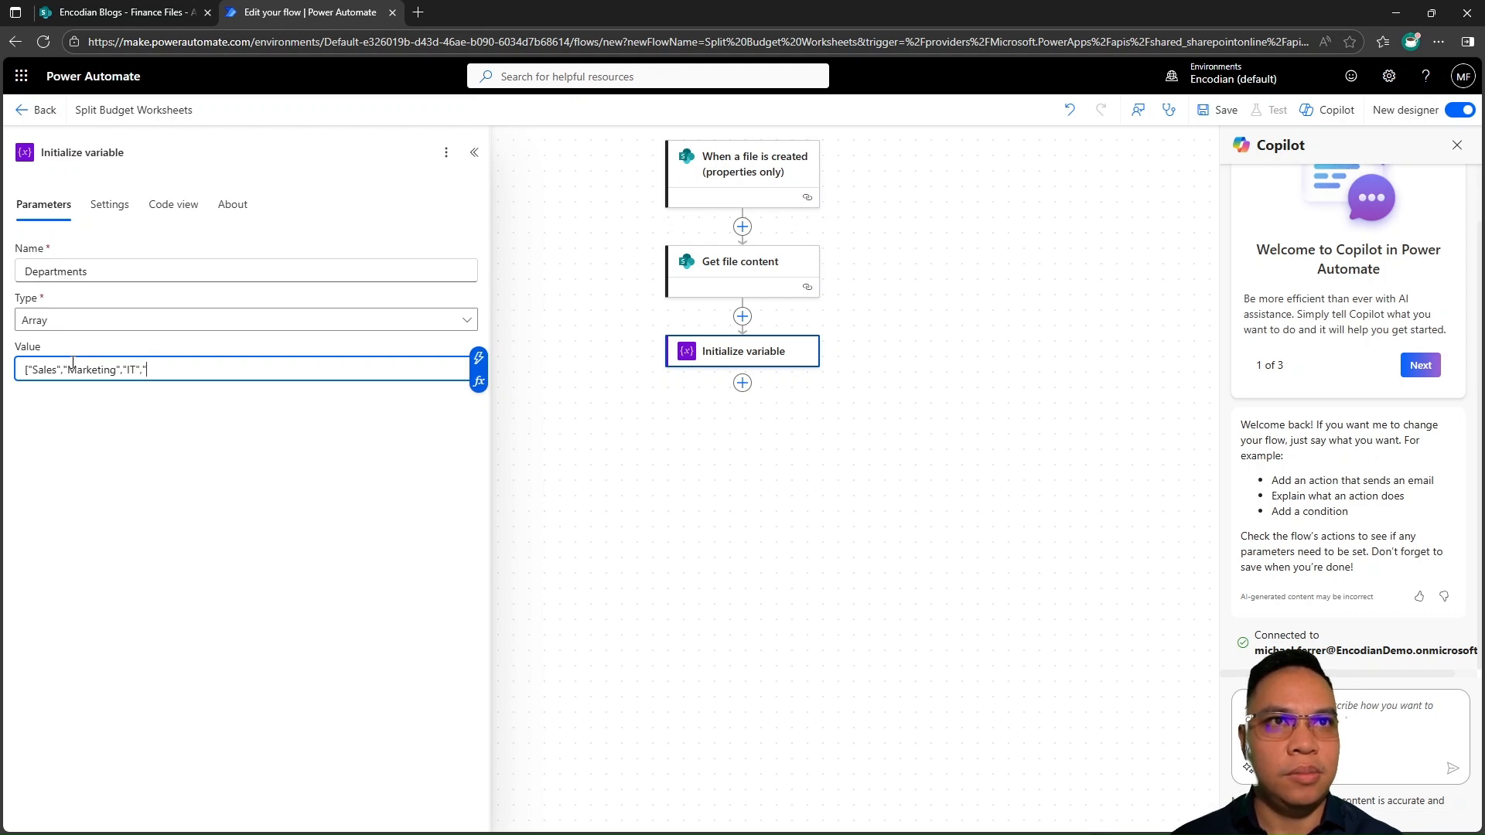
text("Legal")
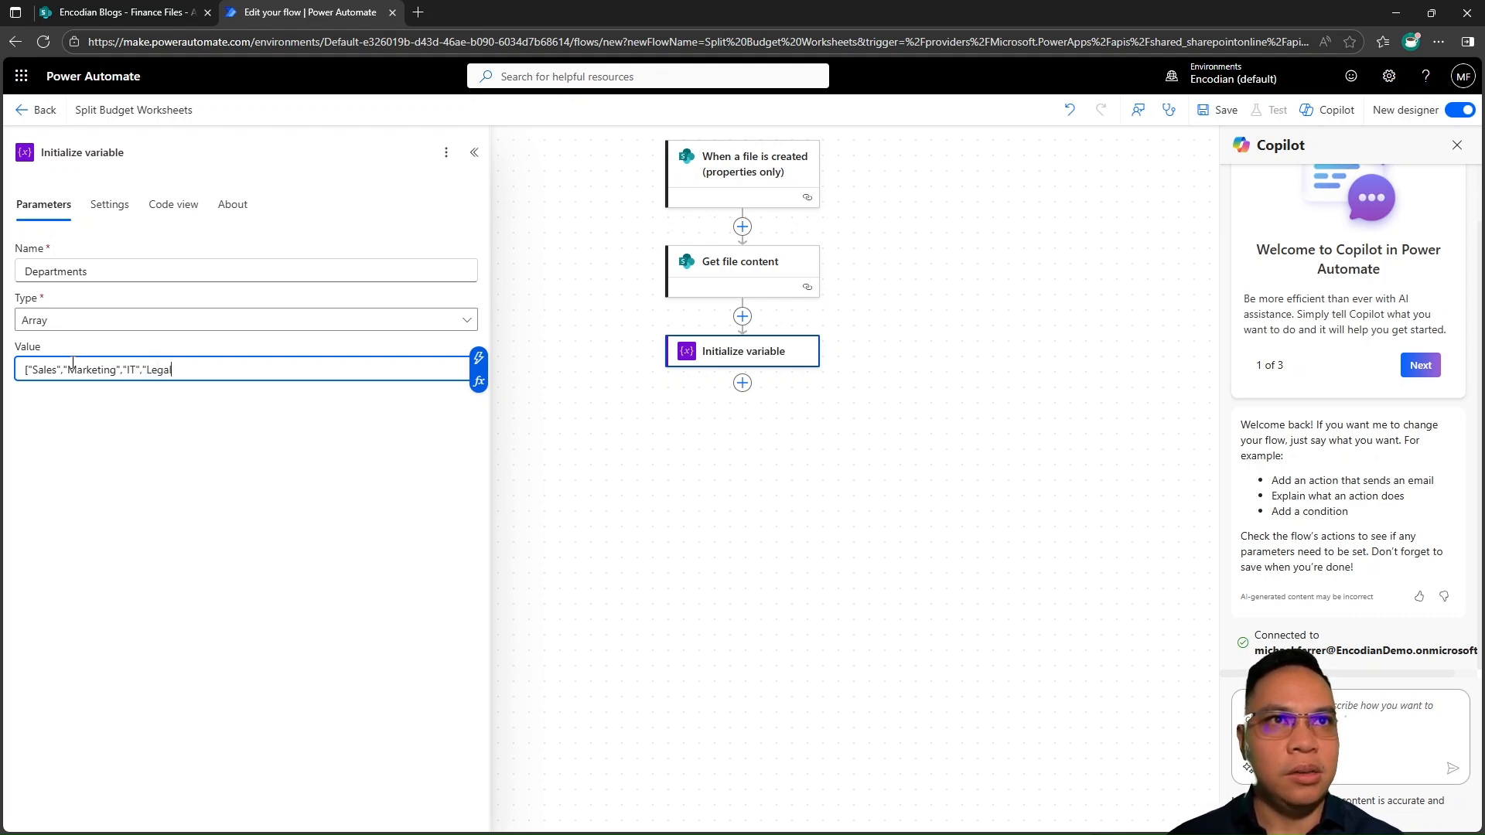
text(,)
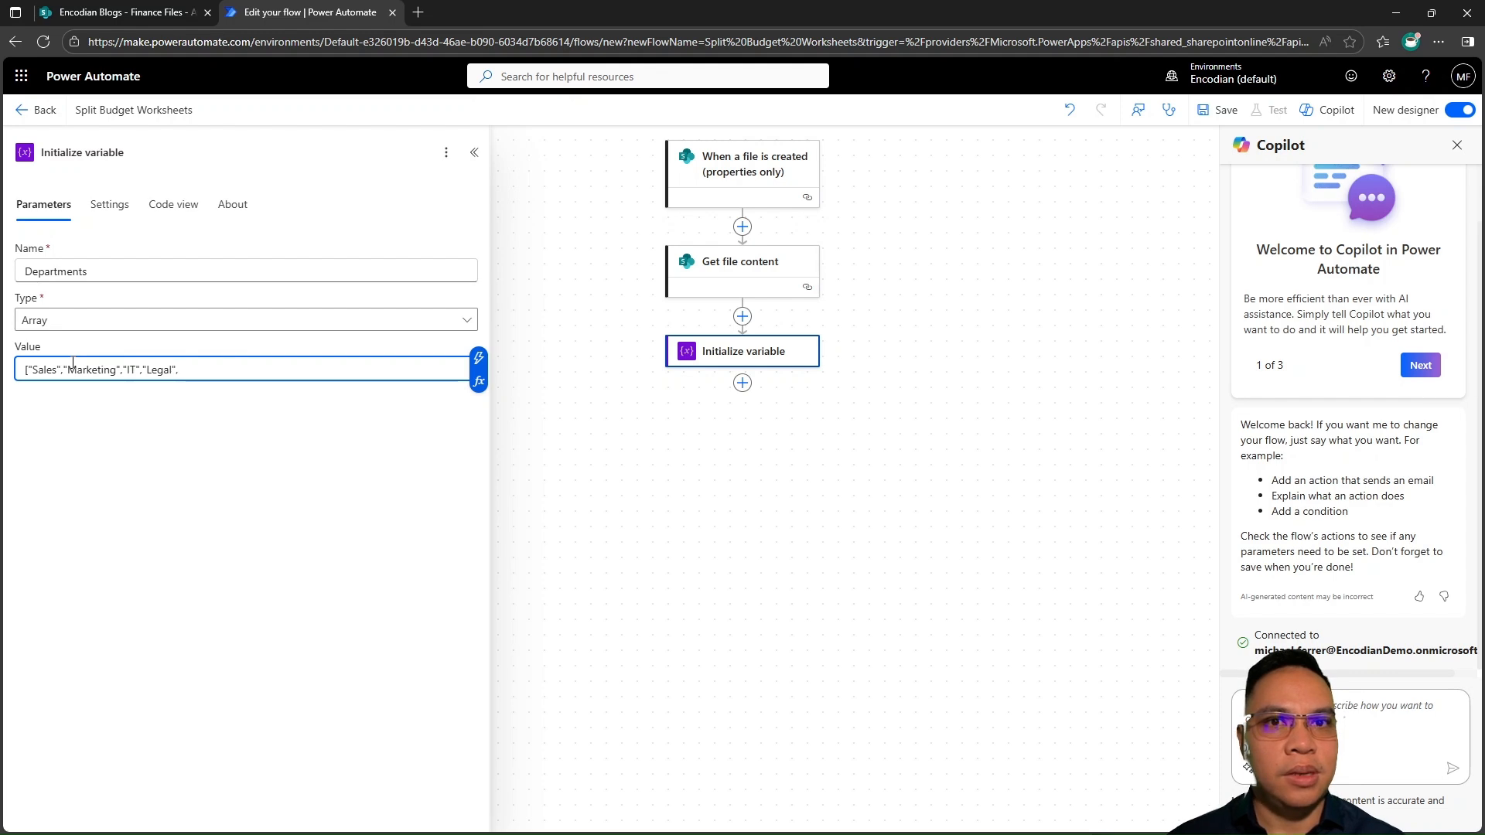
text("HR")
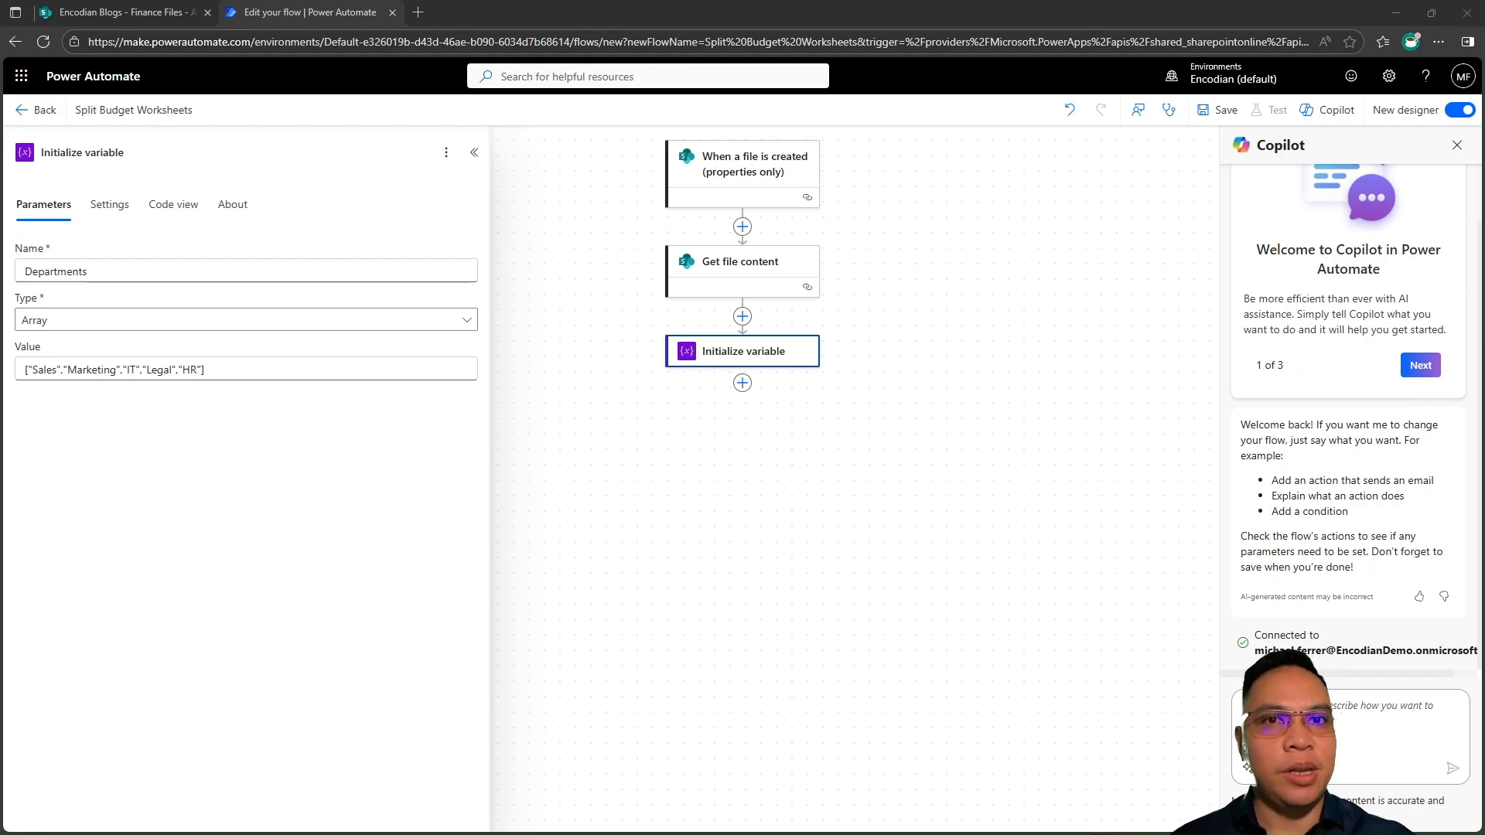
Add an "Apply to each" control after the Initialize variable action
click(743, 383)
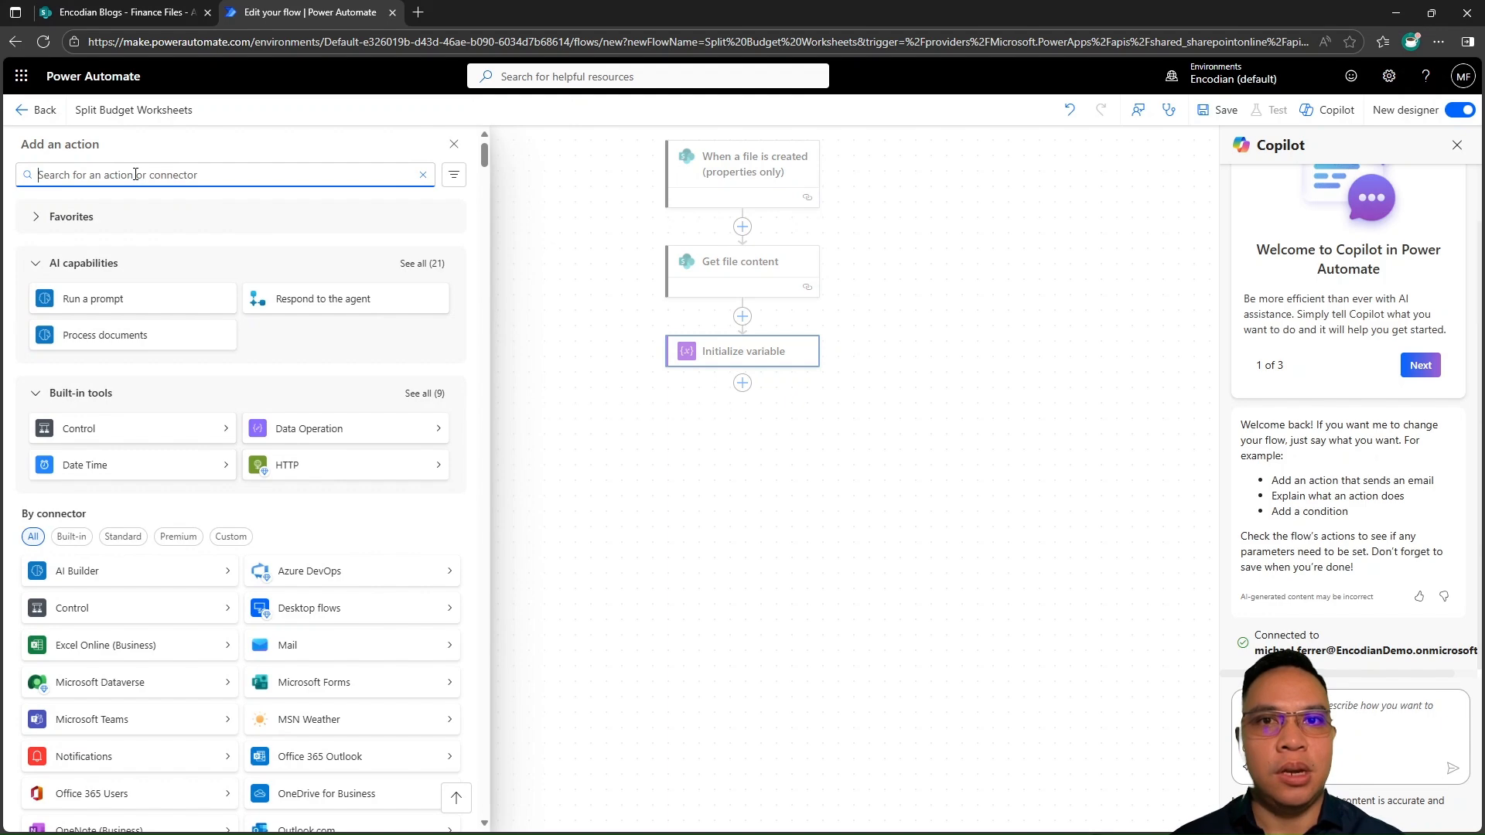
text(apply to ea)
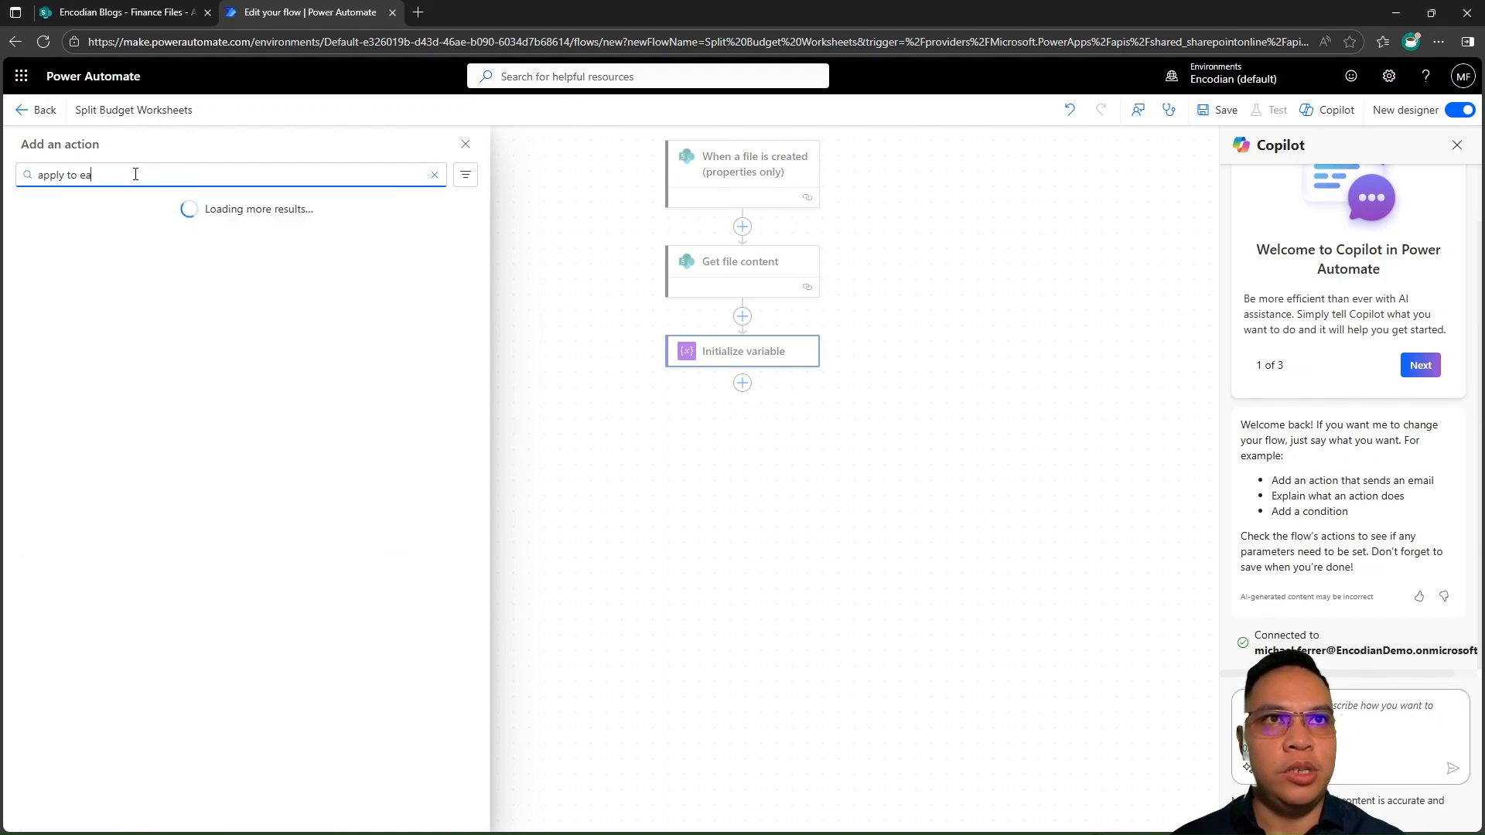
text(ch)
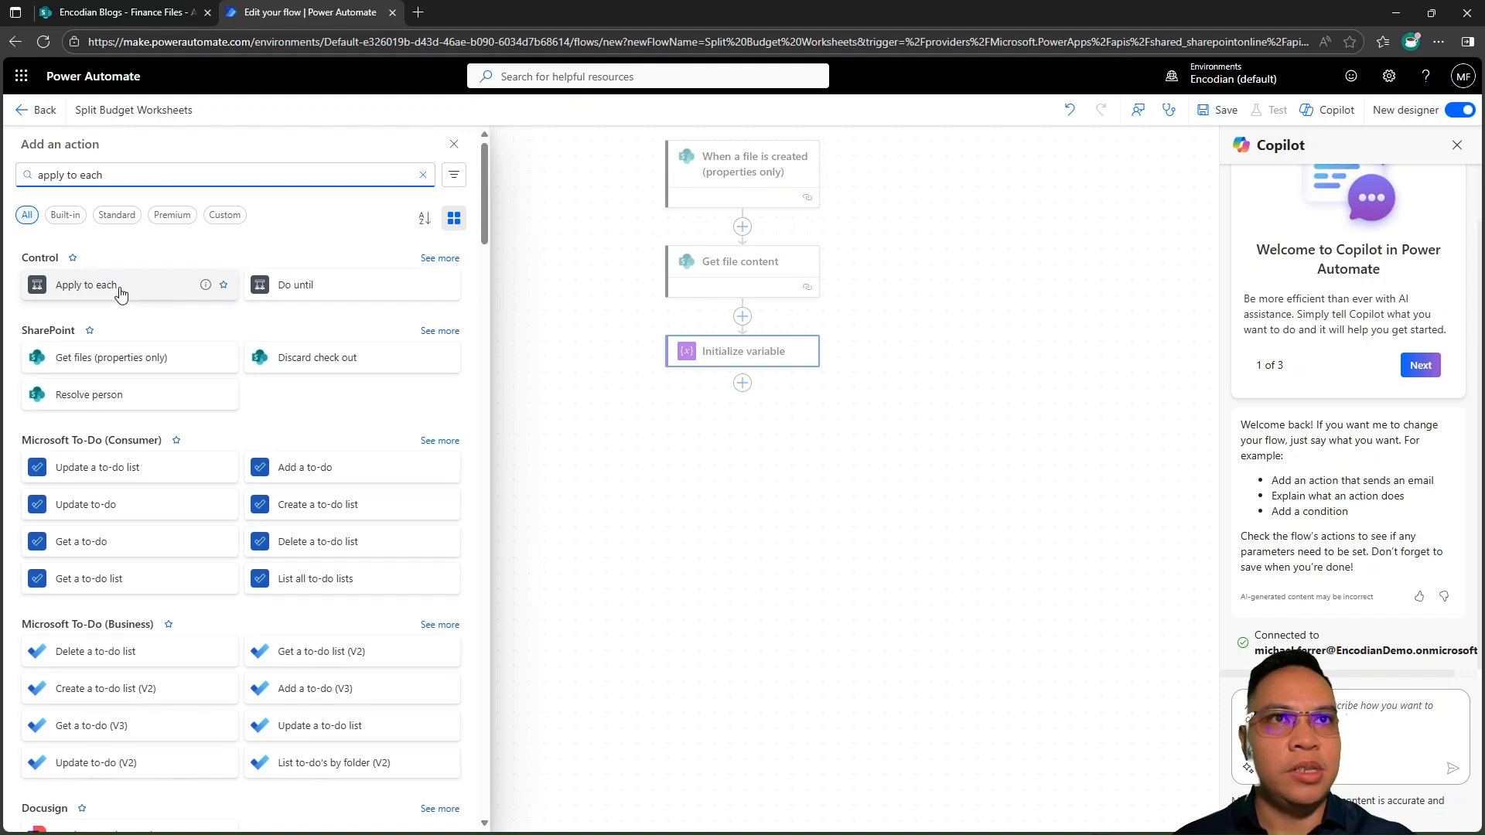
click(120, 293)
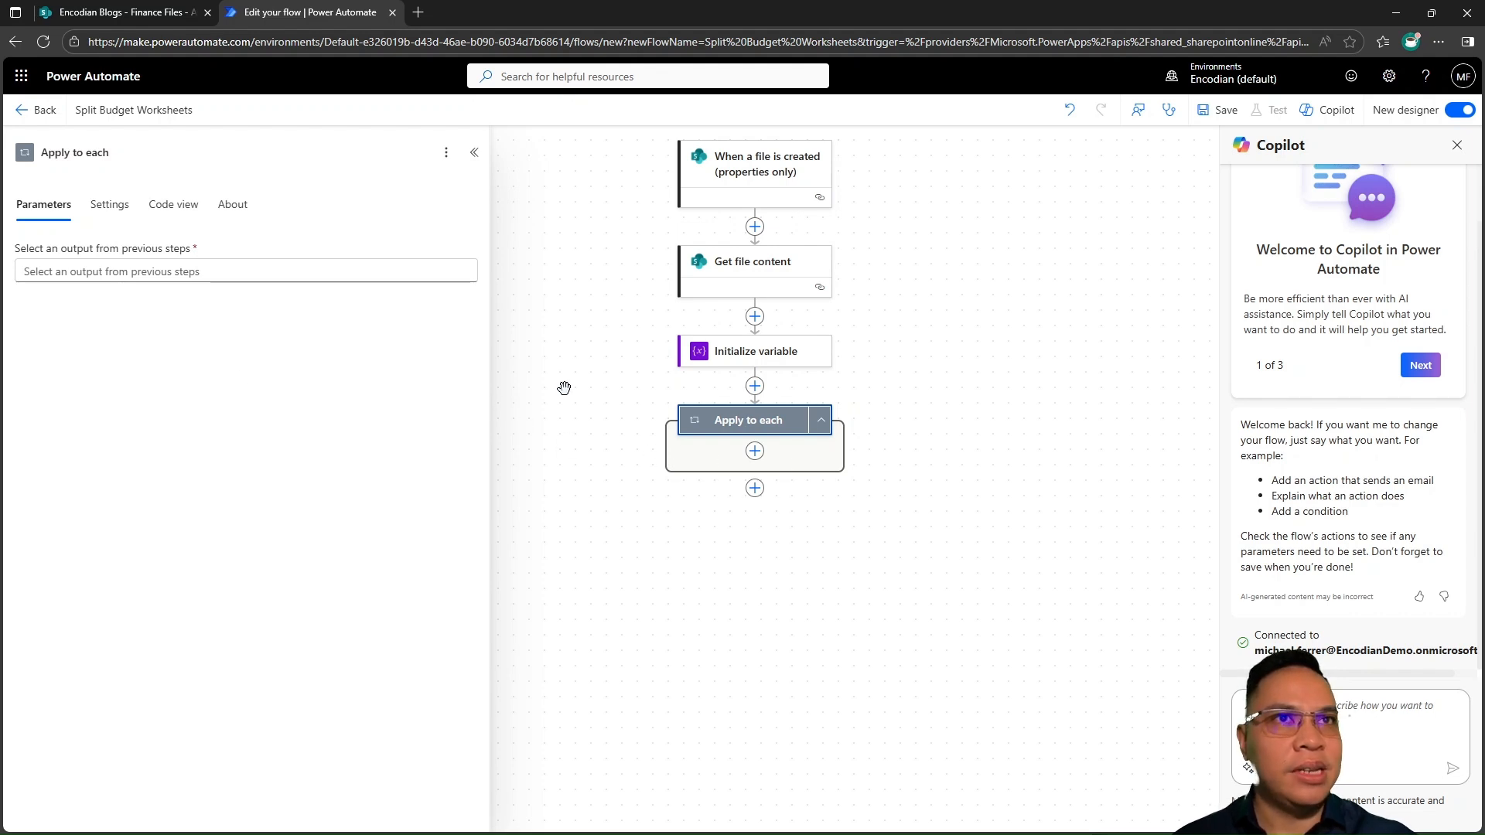
Set the Apply to each loop's input to the Departments variable
click(223, 274)
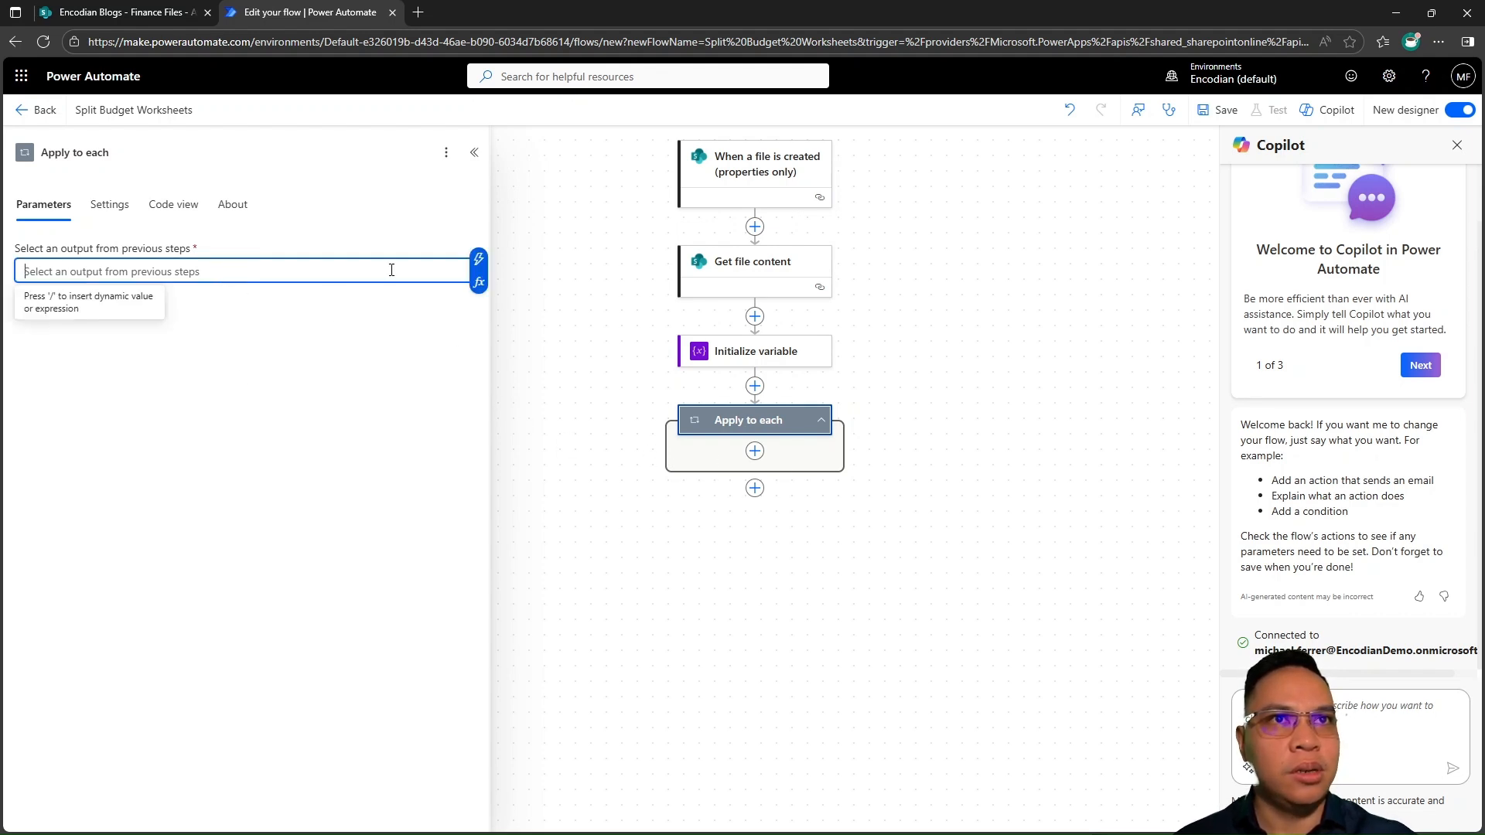
click(479, 259)
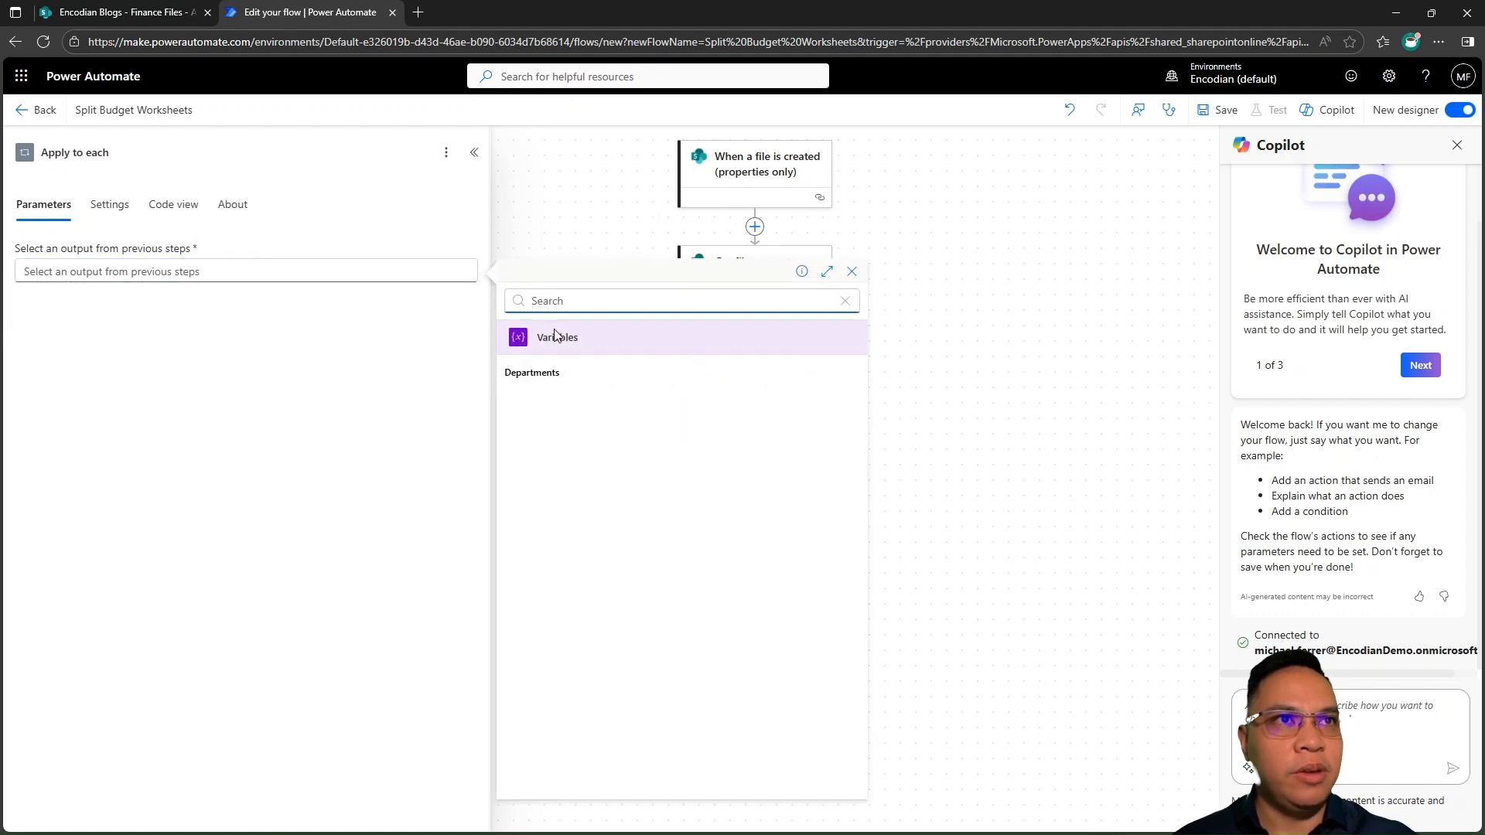
click(580, 381)
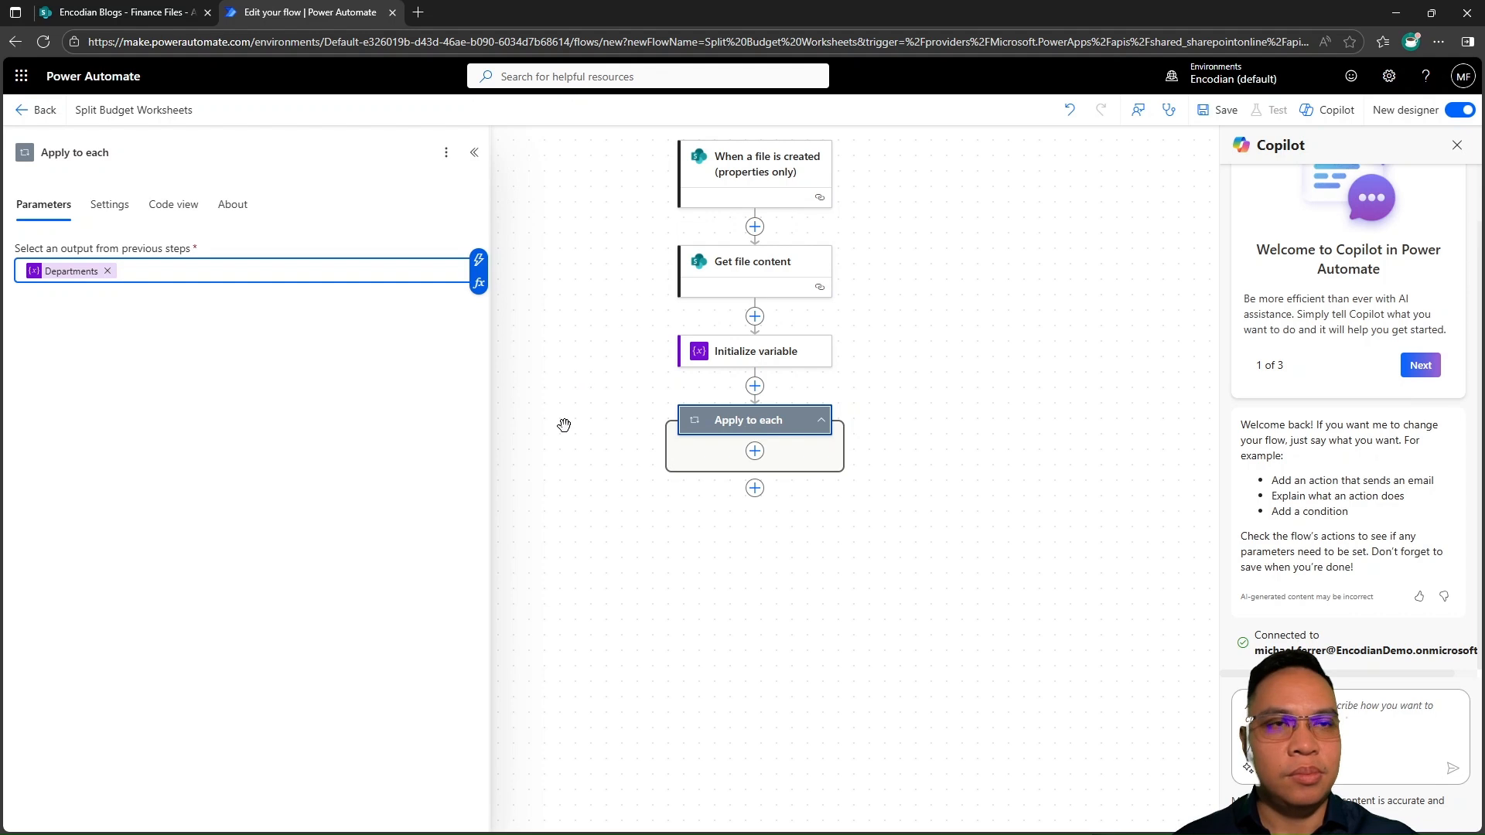
Add the Encodian "Excel - Extract Worksheets" action inside the Apply to each loop
click(755, 451)
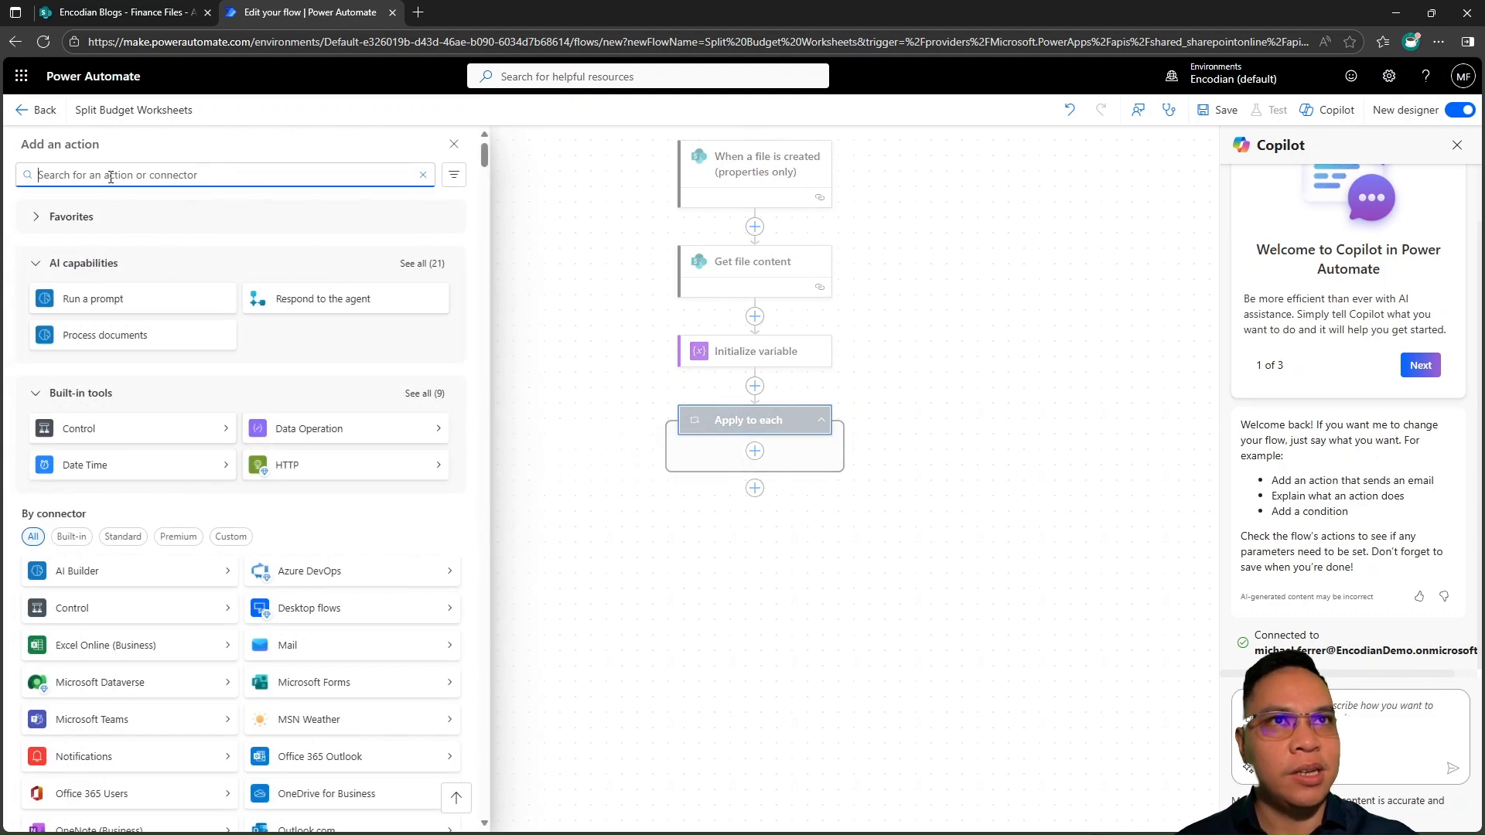
text(Excel )
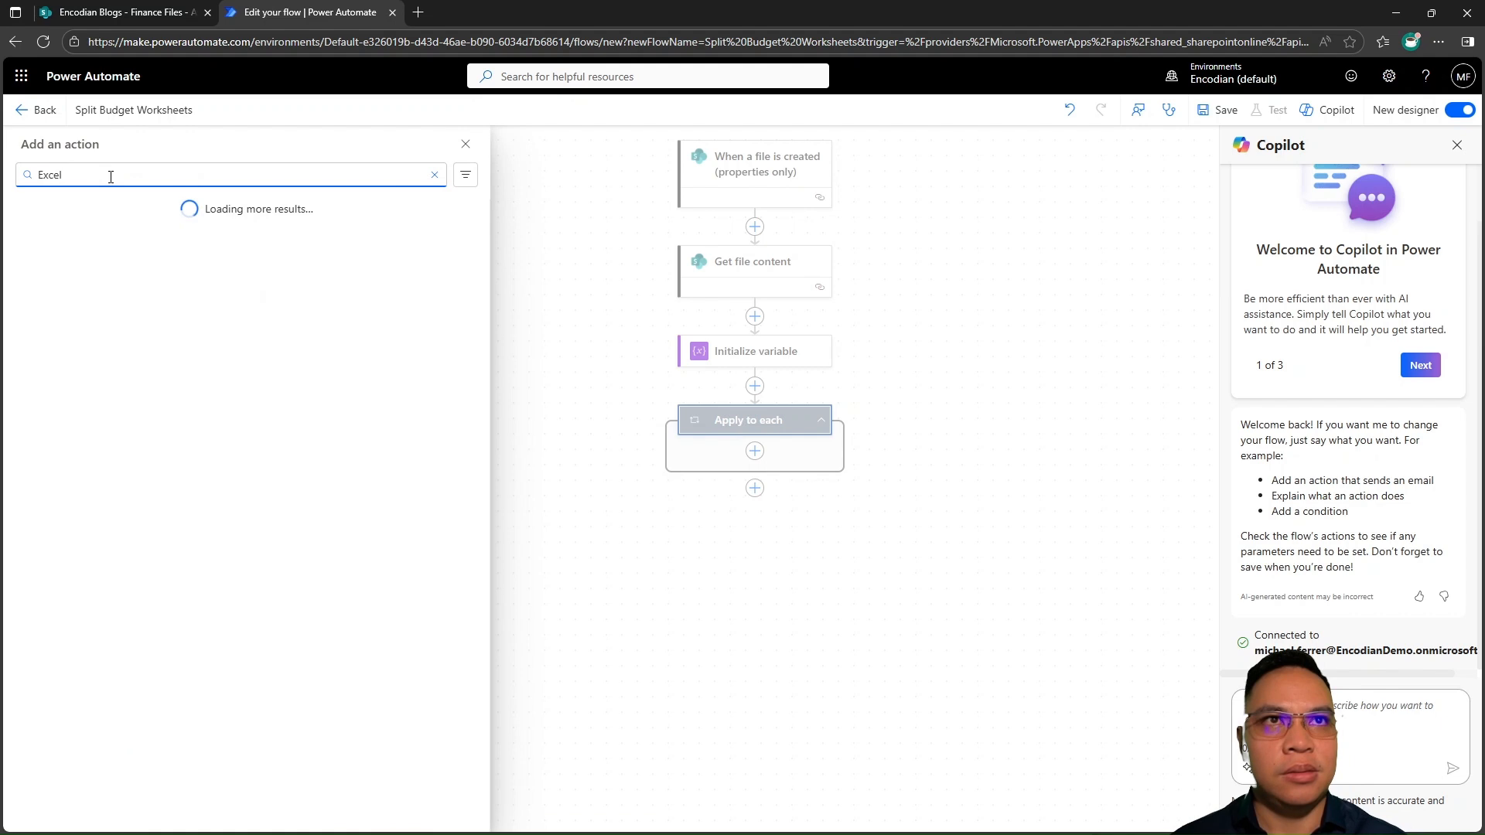
text(Extract Works)
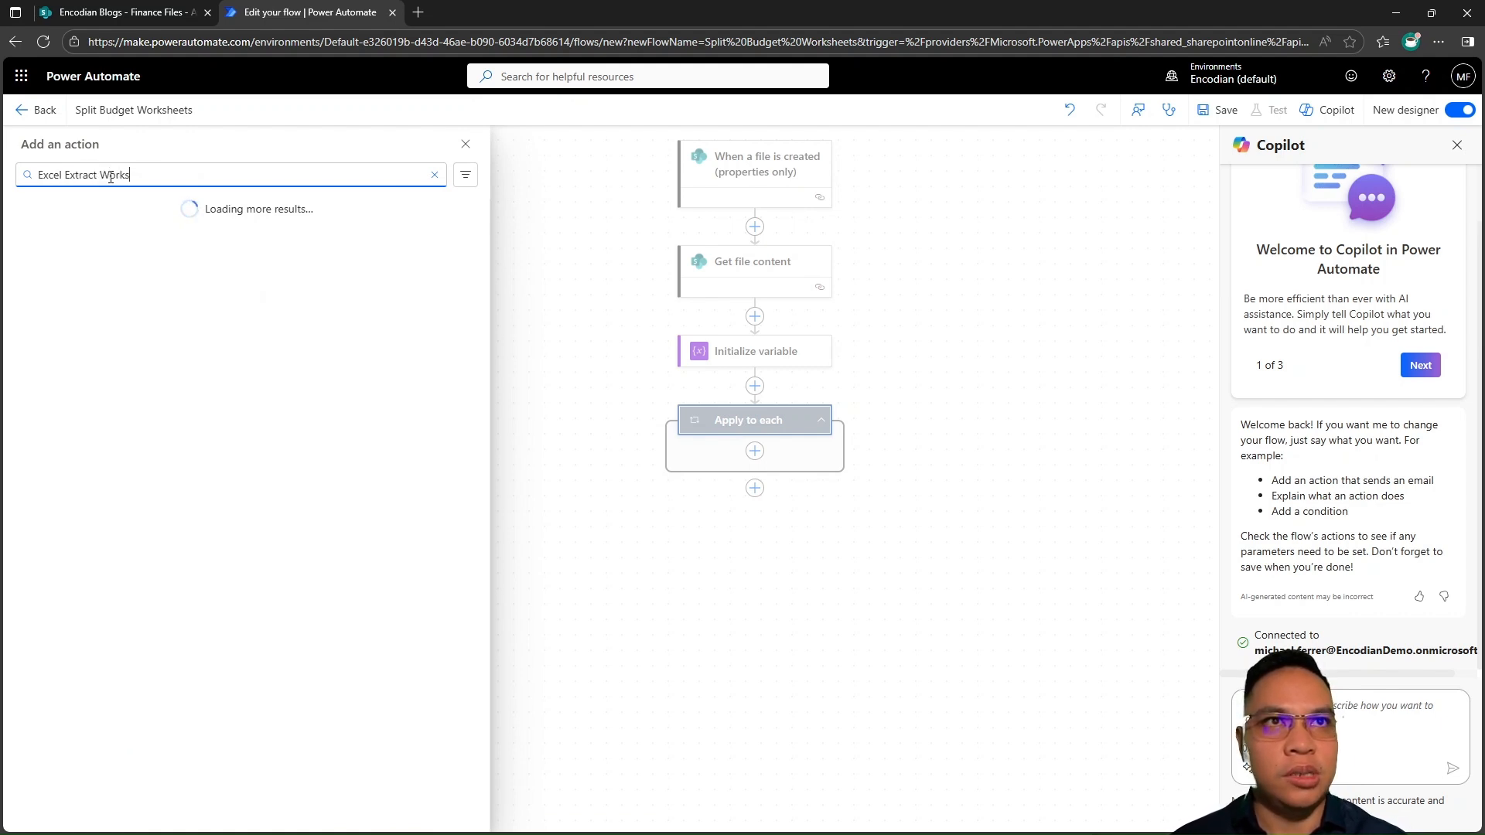
text(heets)
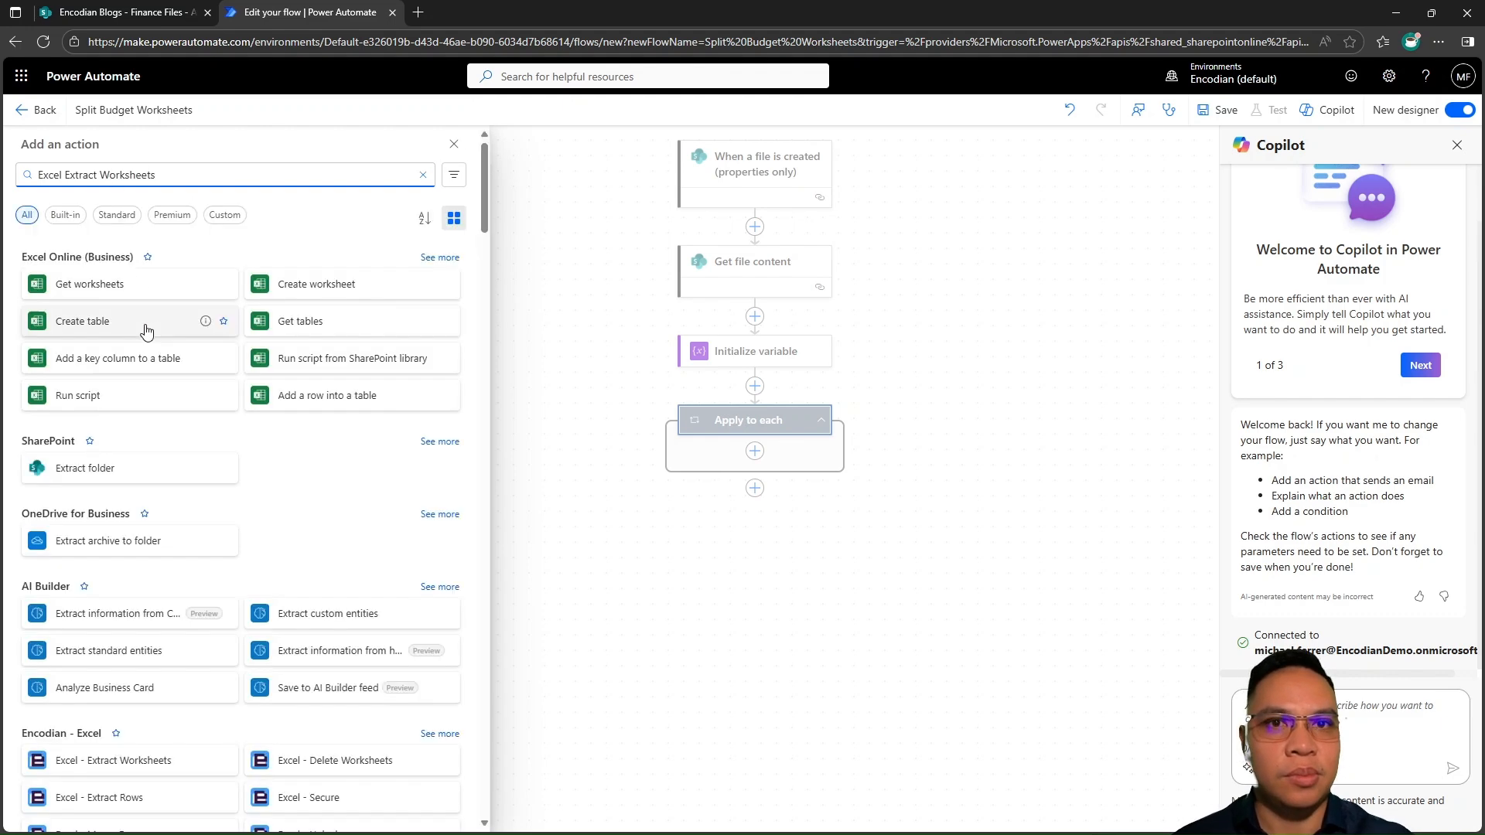
scroll(174, 387, down, 5)
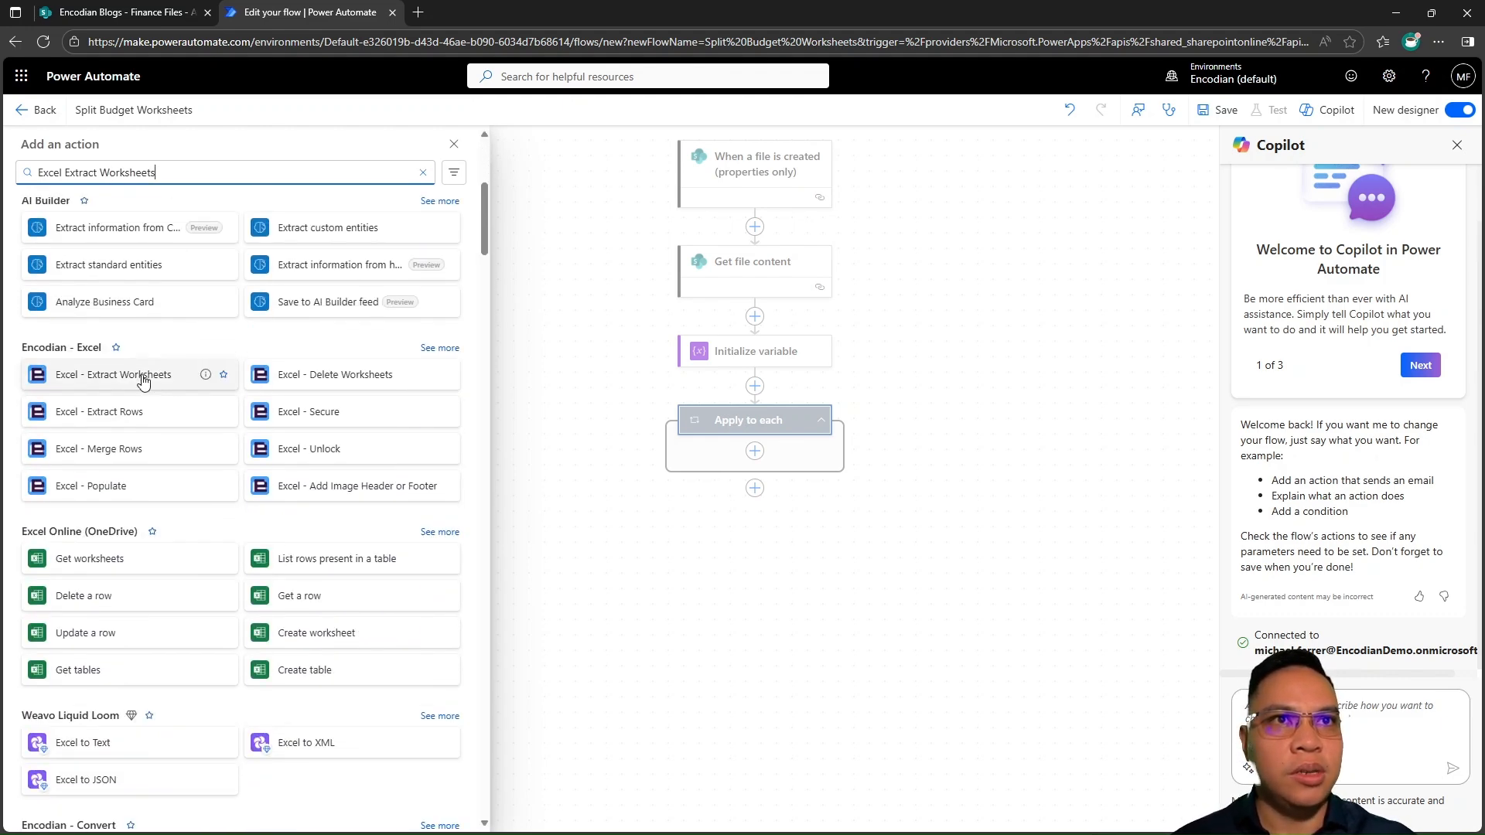
click(144, 378)
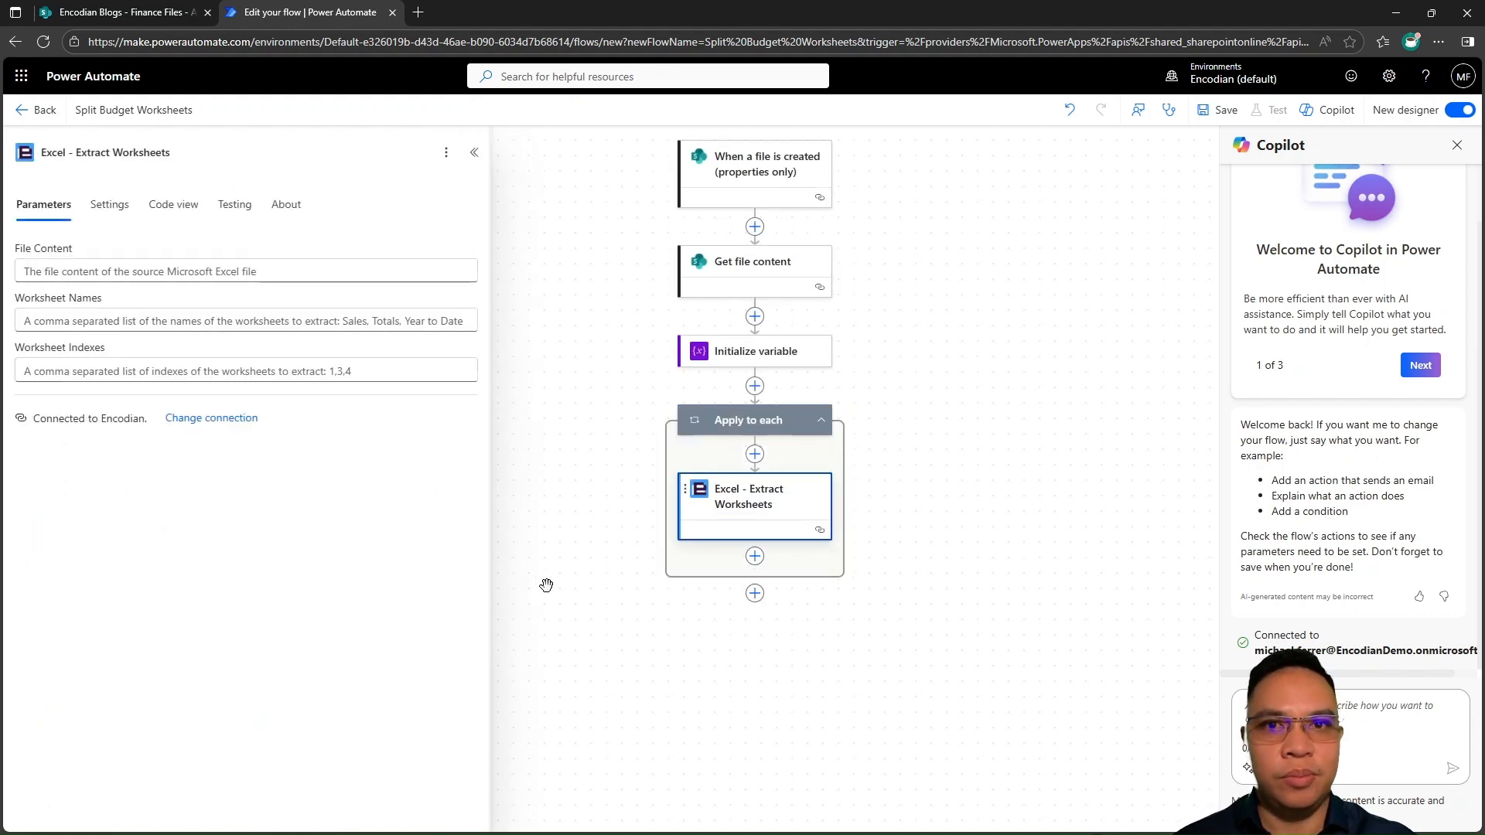
Set the Extract Worksheets file content to Get file content's File Content and its worksheet names to the loop's Current item
click(110, 277)
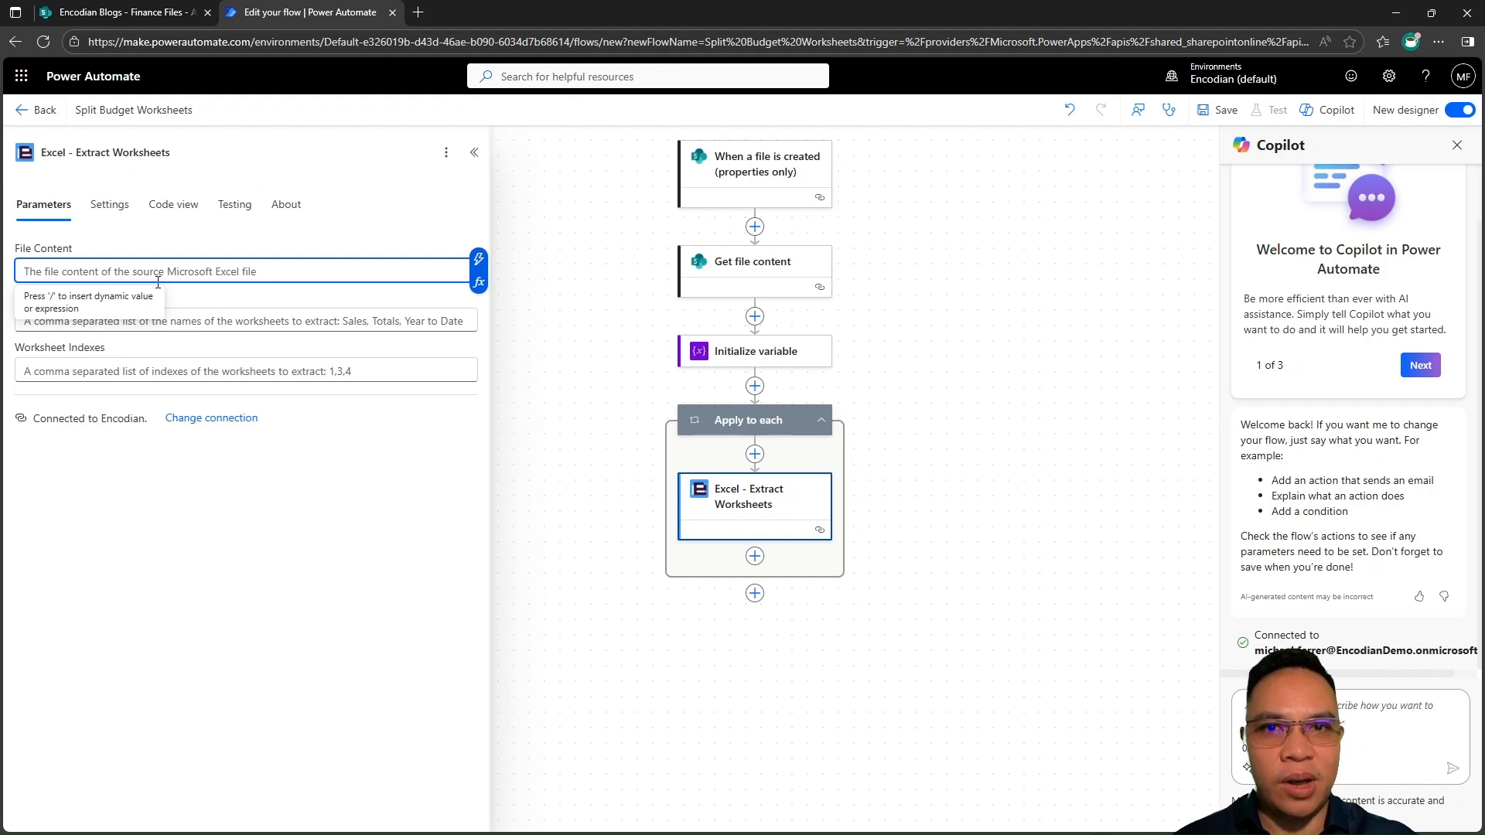
click(479, 260)
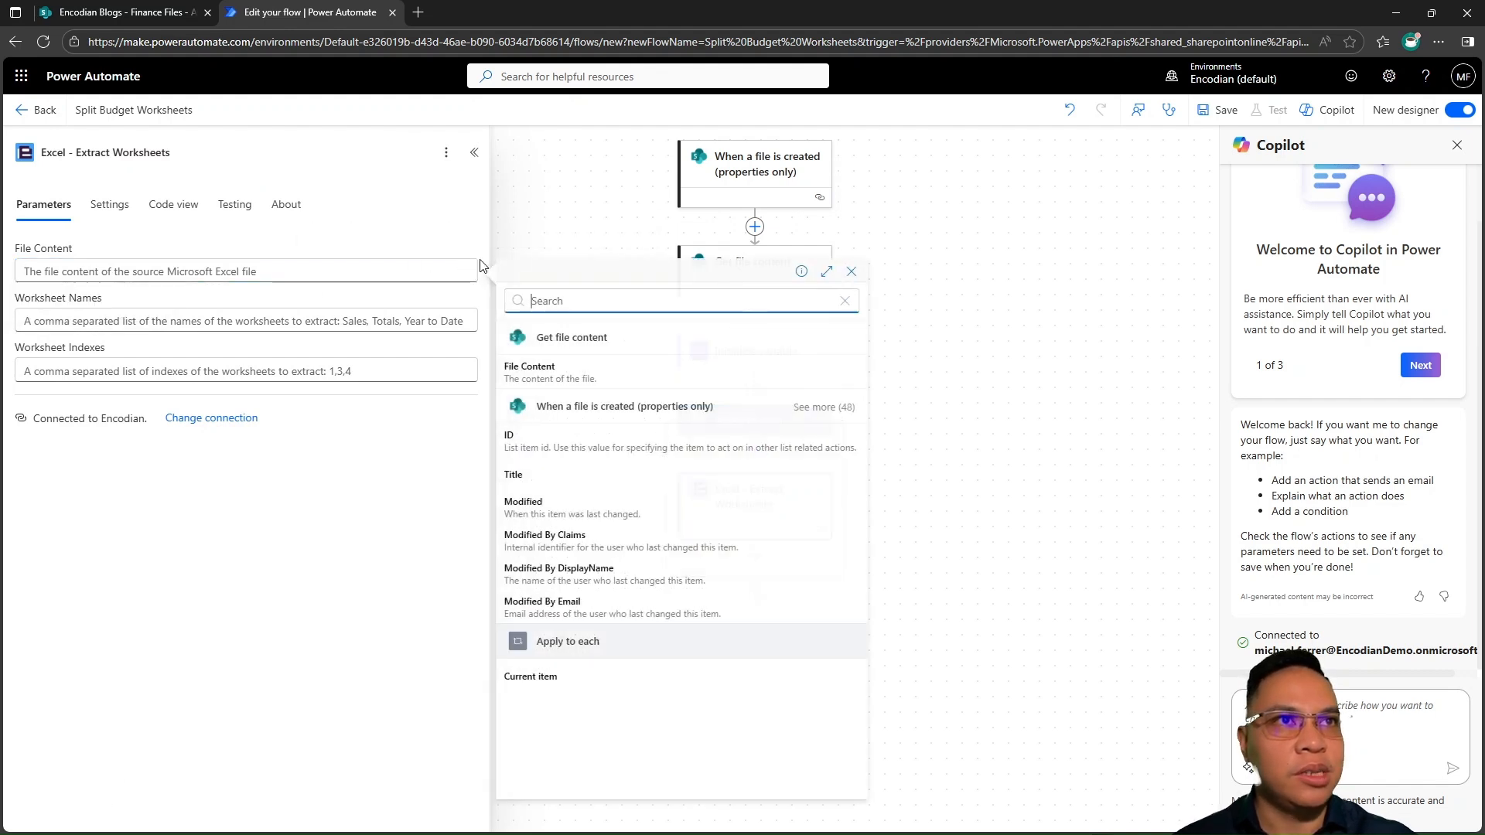
click(611, 371)
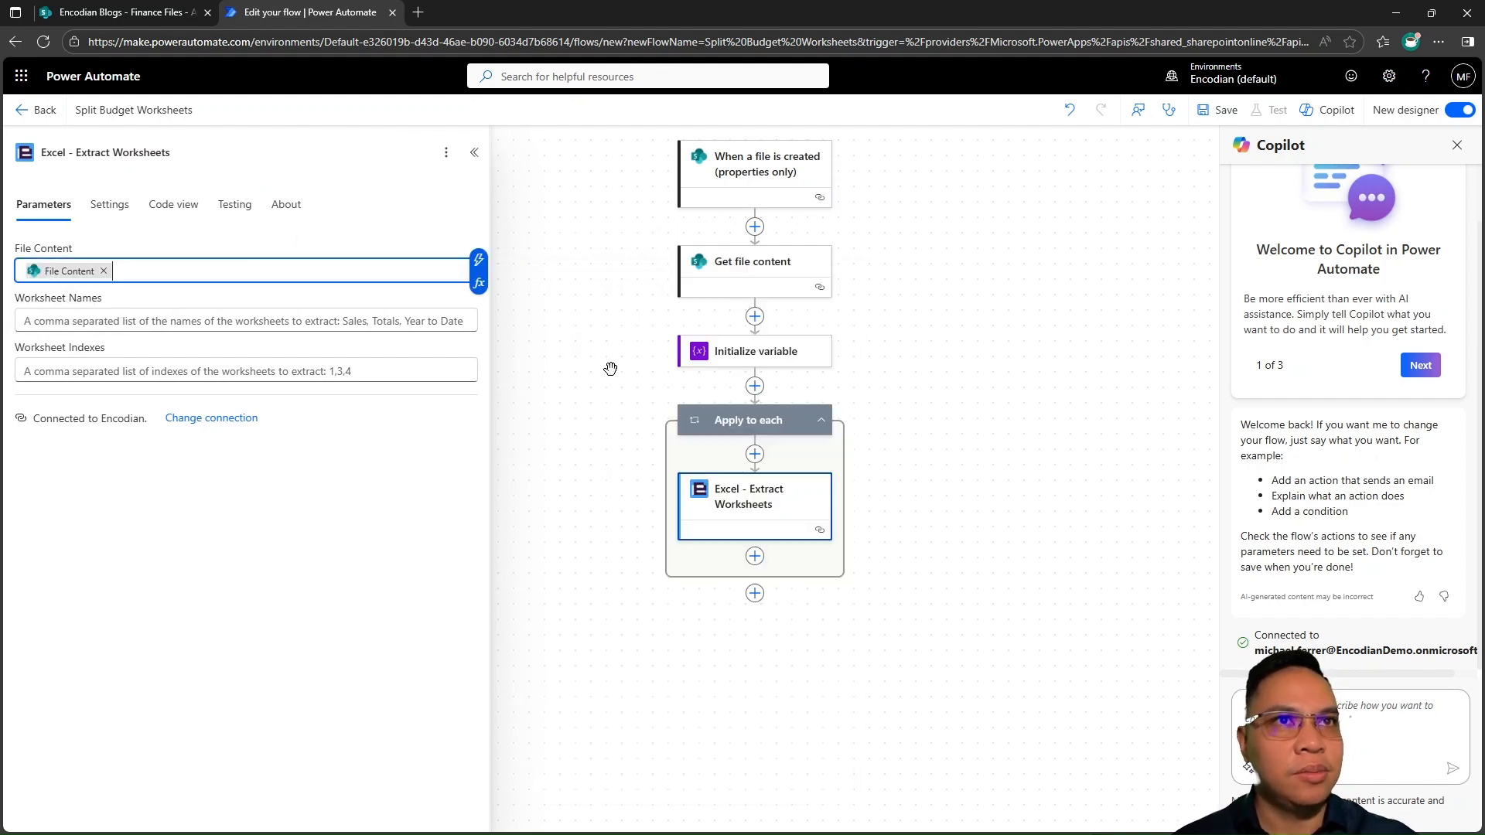
click(255, 325)
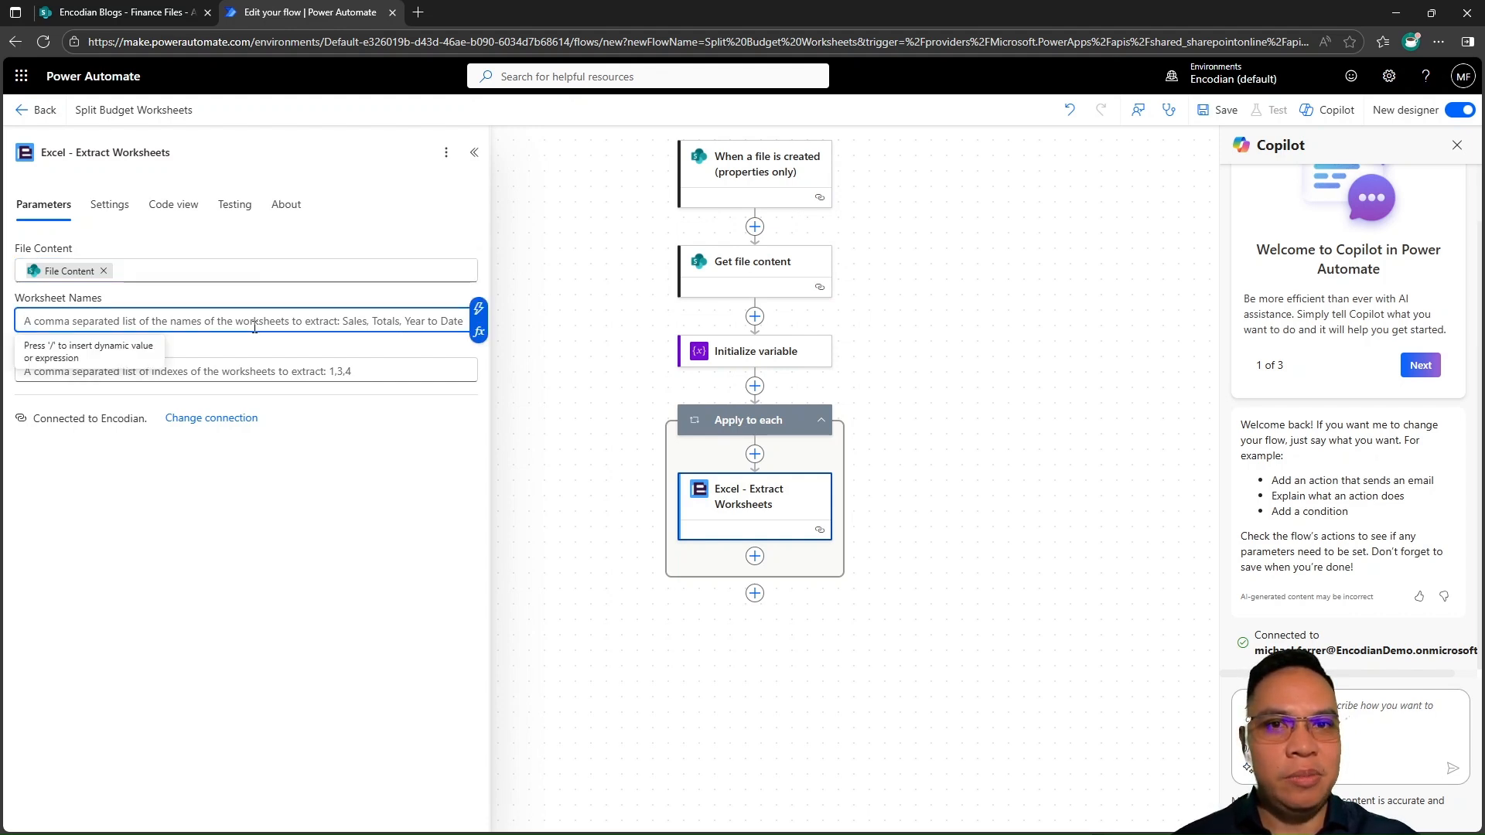
click(479, 309)
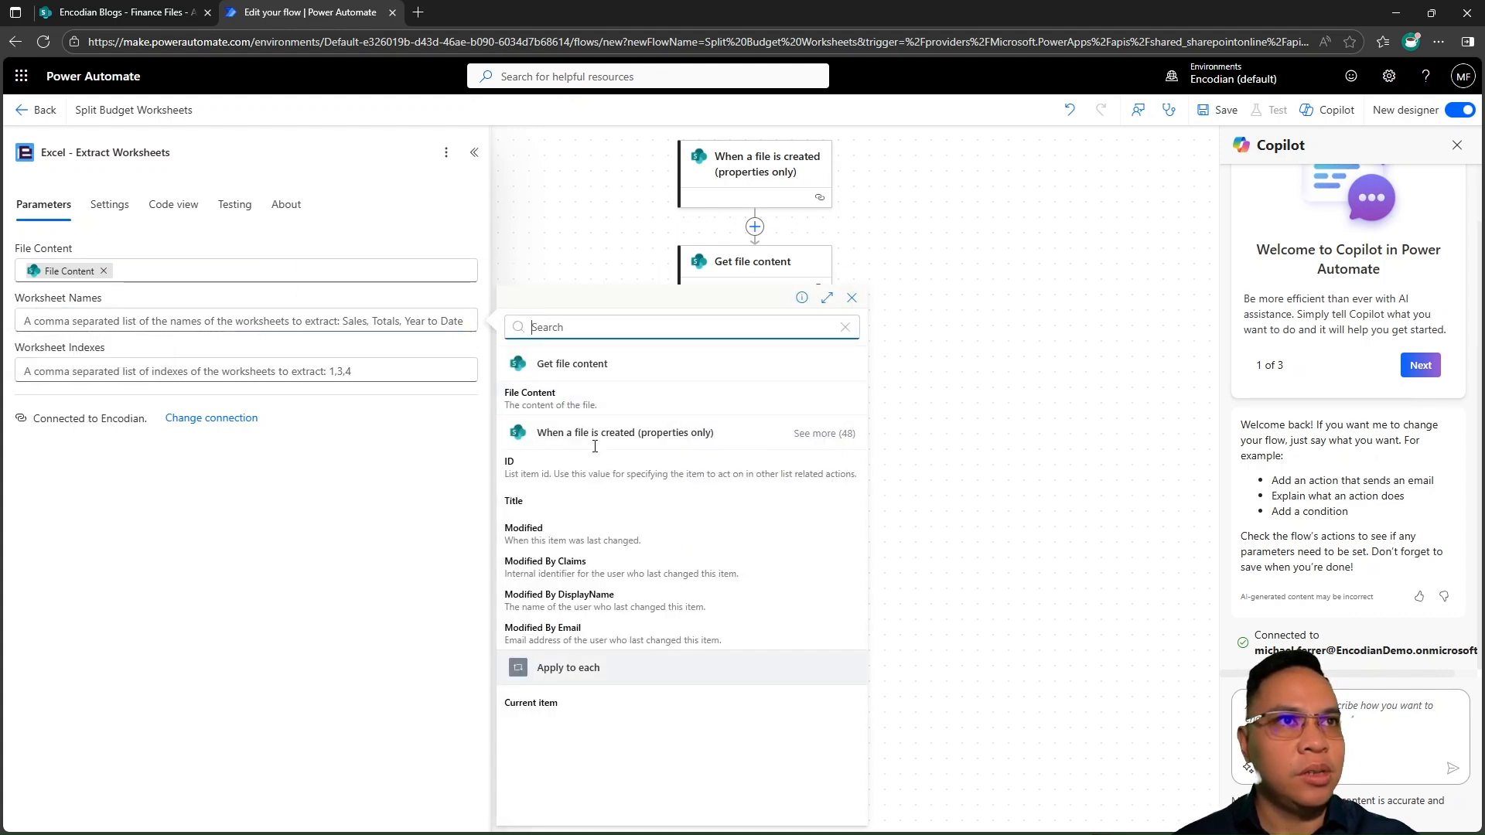
click(603, 715)
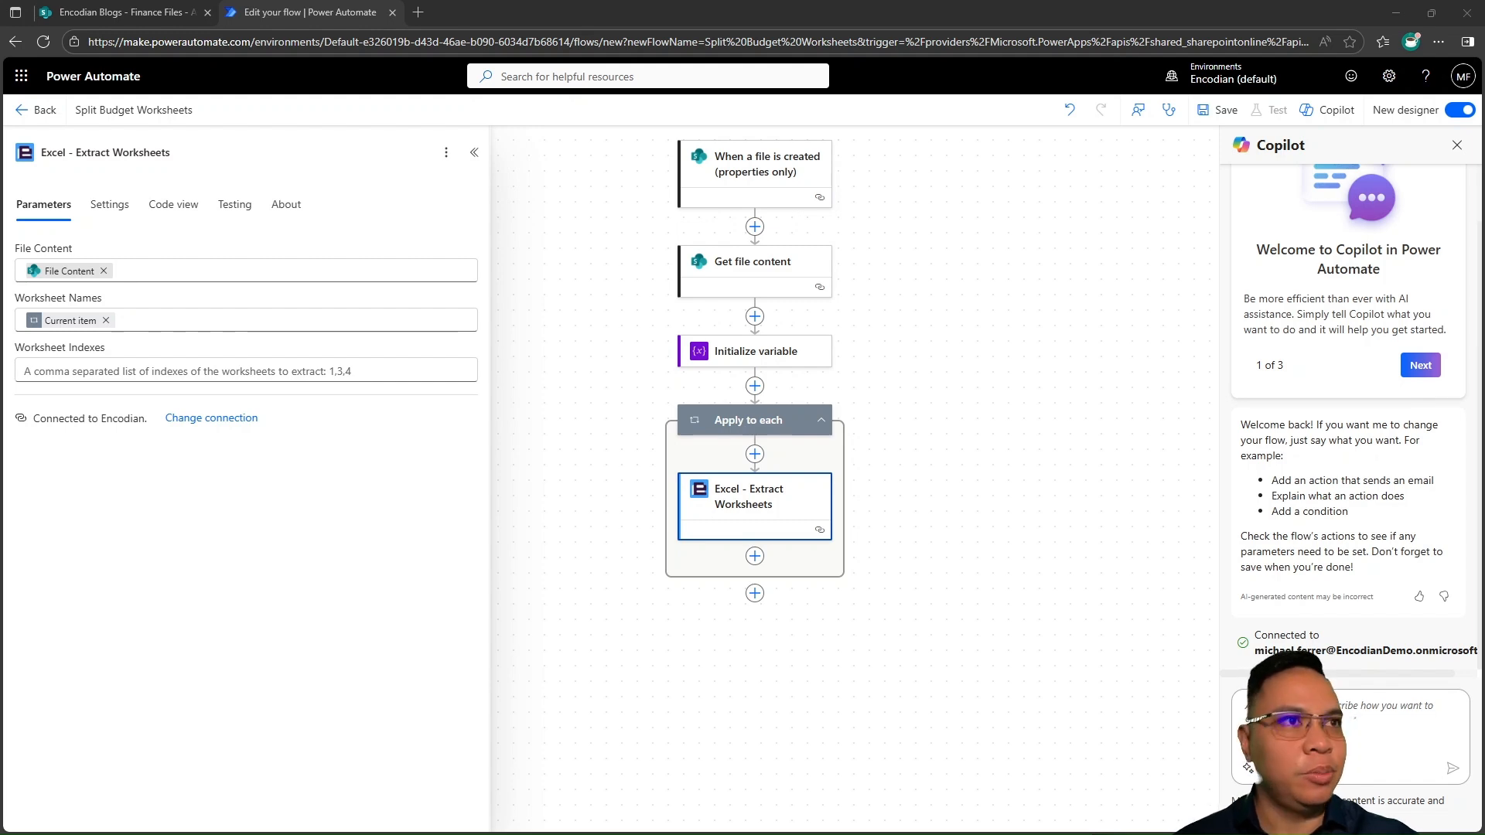
Add a SharePoint "Create file" action after Extract Worksheets inside the loop, with its site address set to Encodian Blogs
click(754, 556)
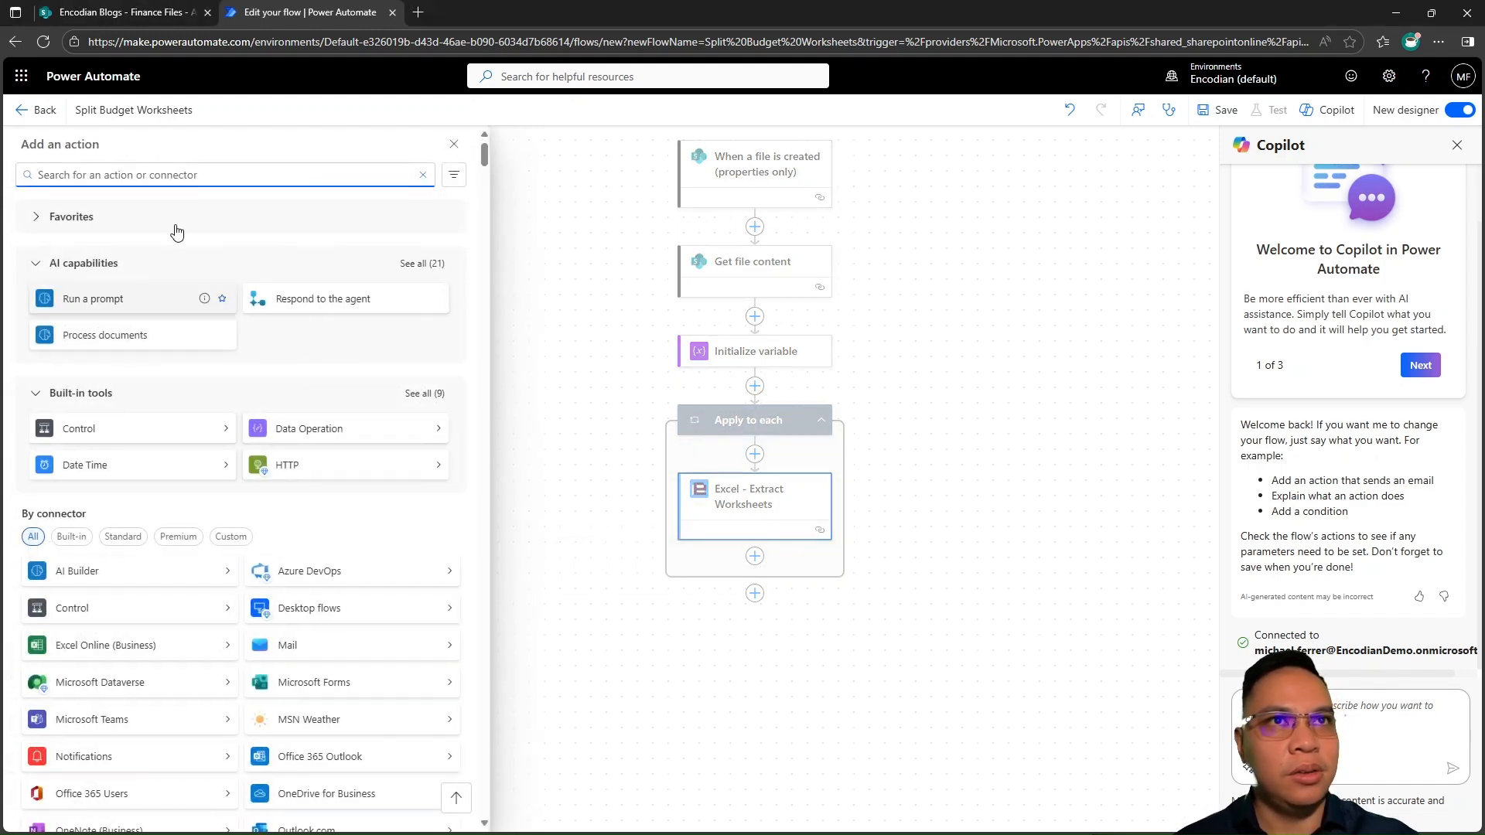
text(C)
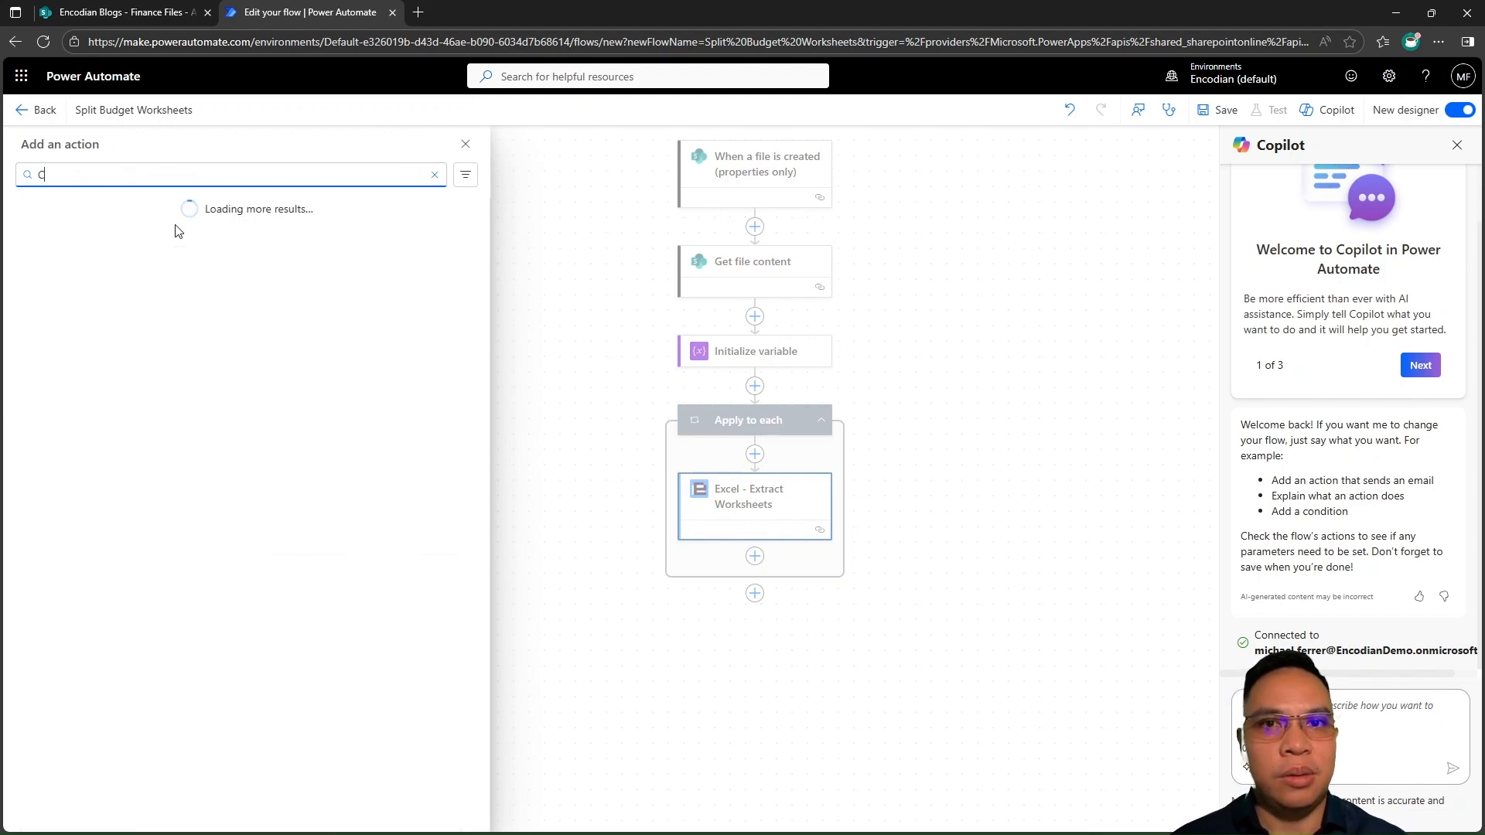
text(reate file)
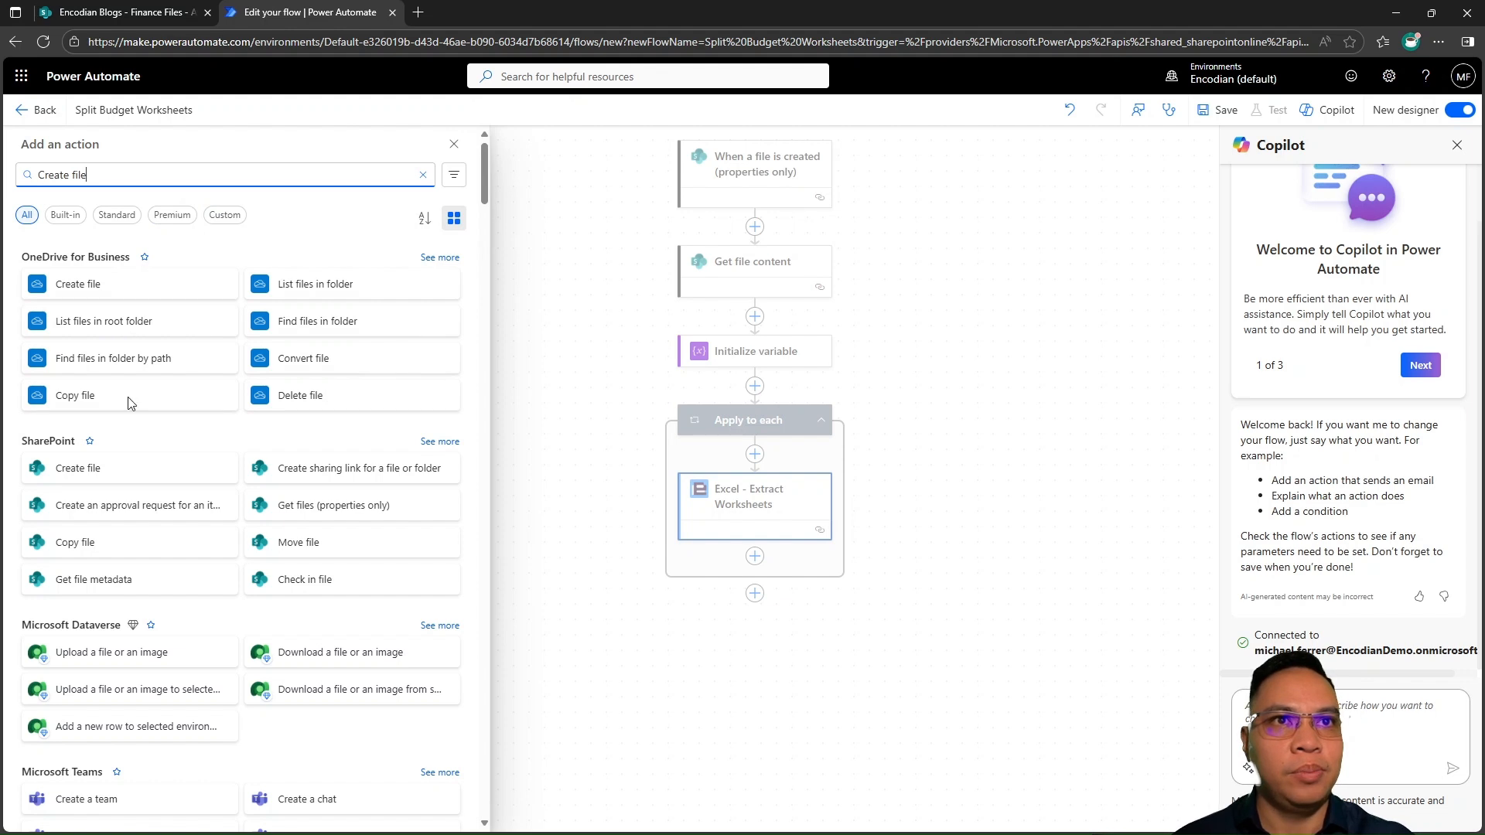
click(130, 469)
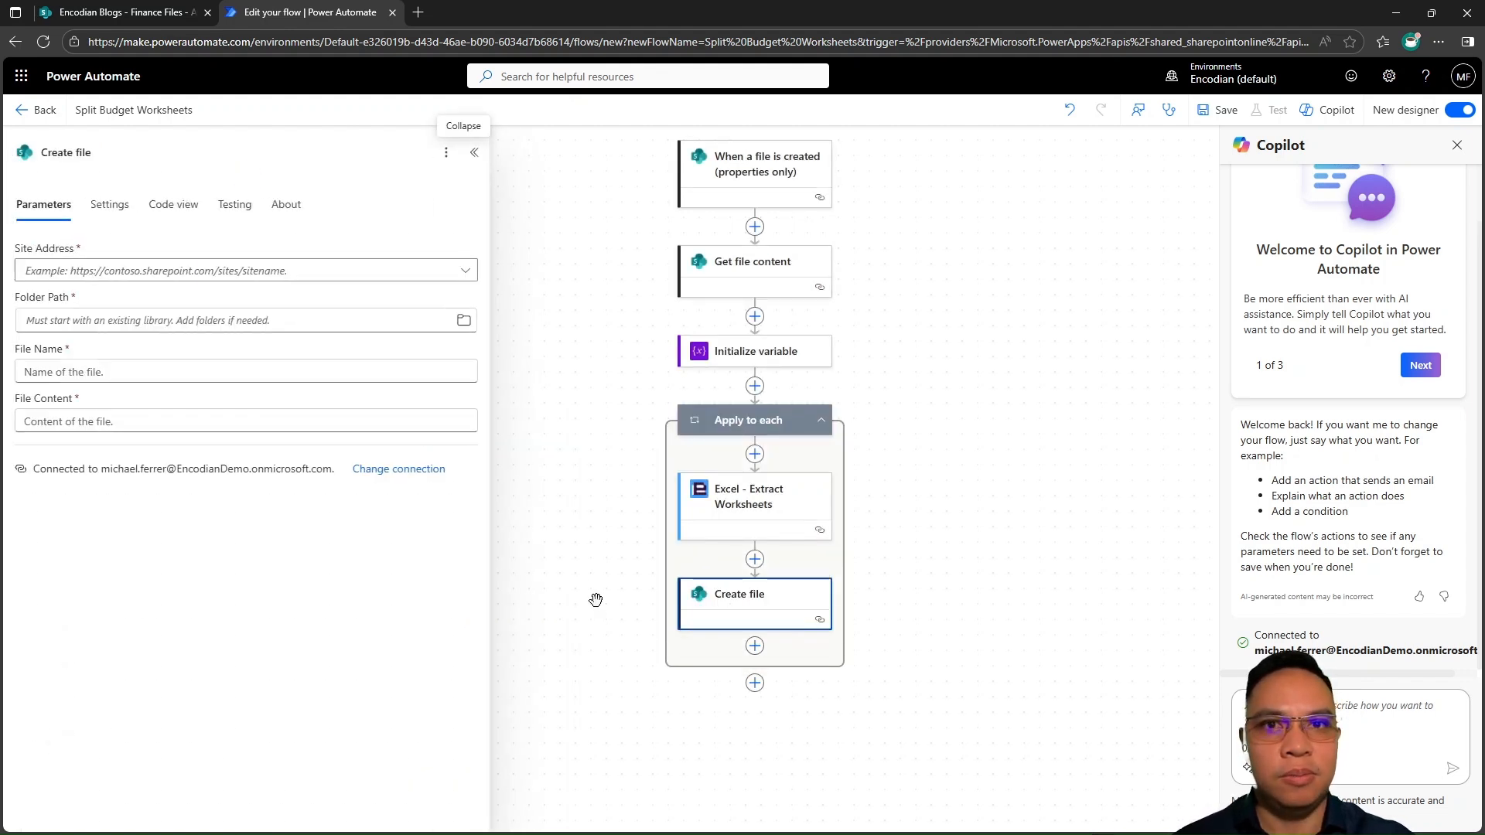
click(189, 272)
click(204, 303)
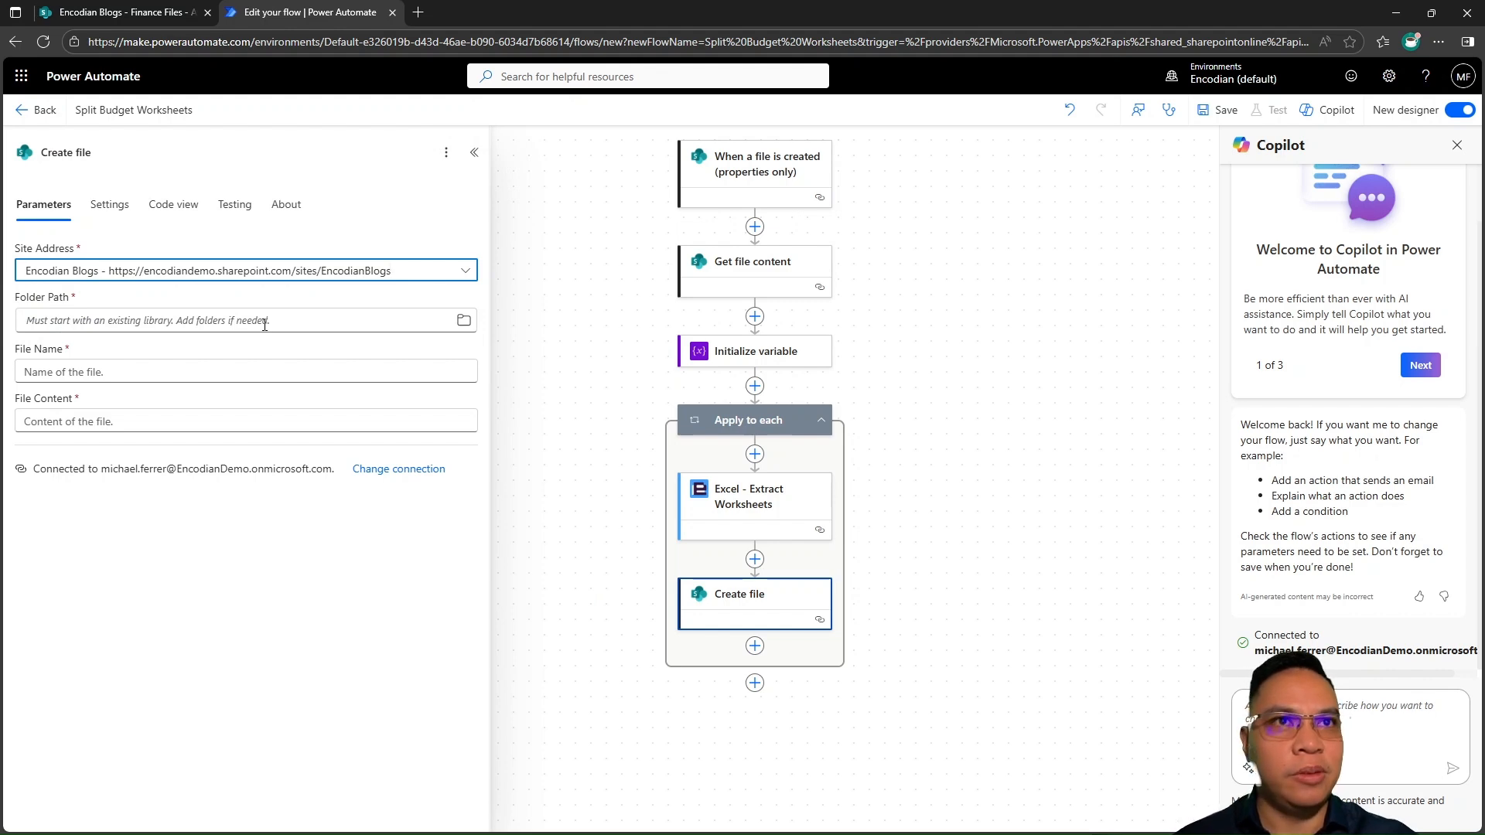
Set the Create file folder path to "/Finance Files/" followed by the Apply to each loop's Current item
click(248, 322)
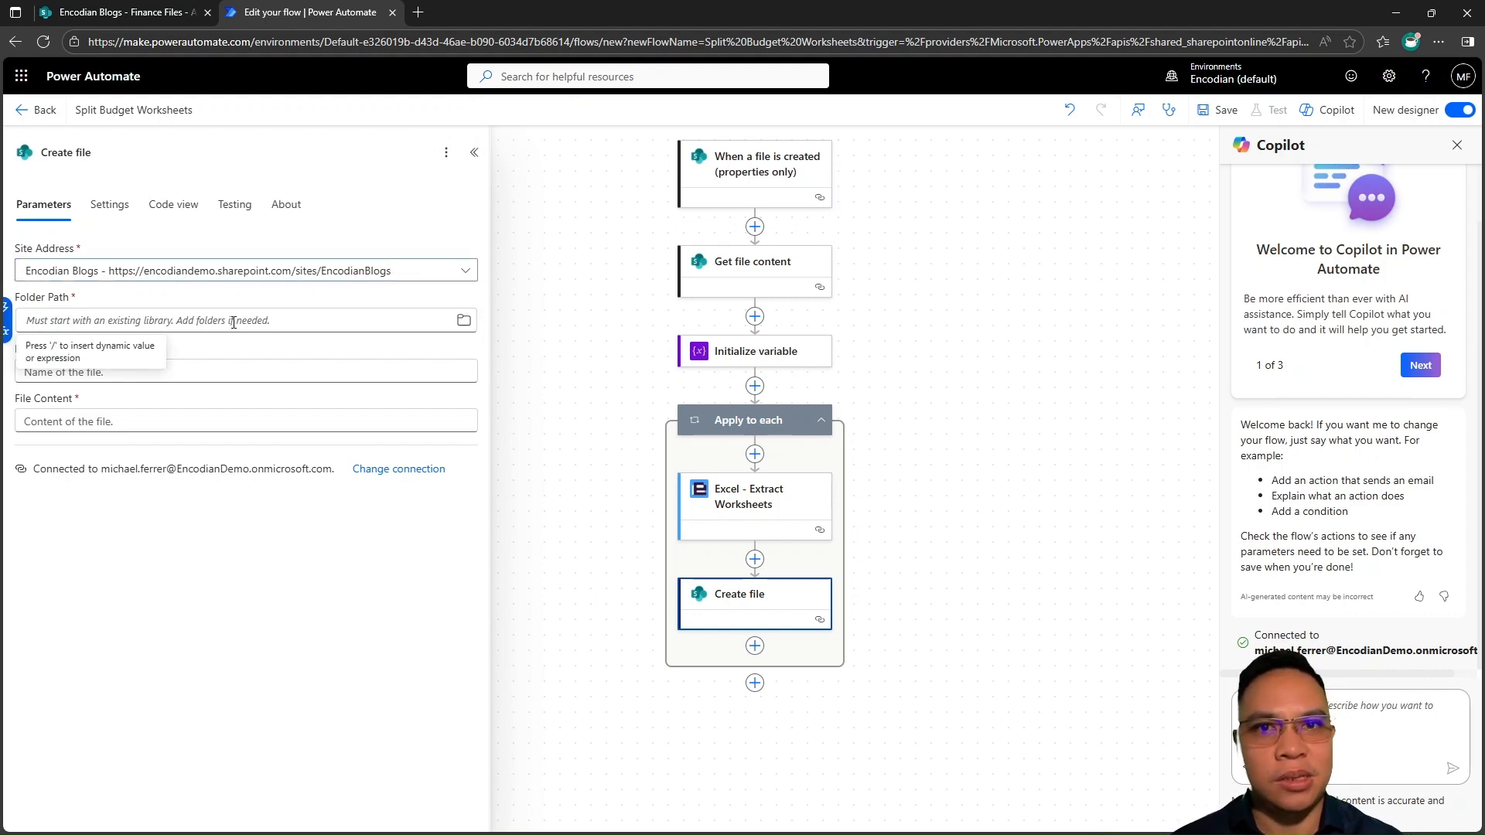
text(/)
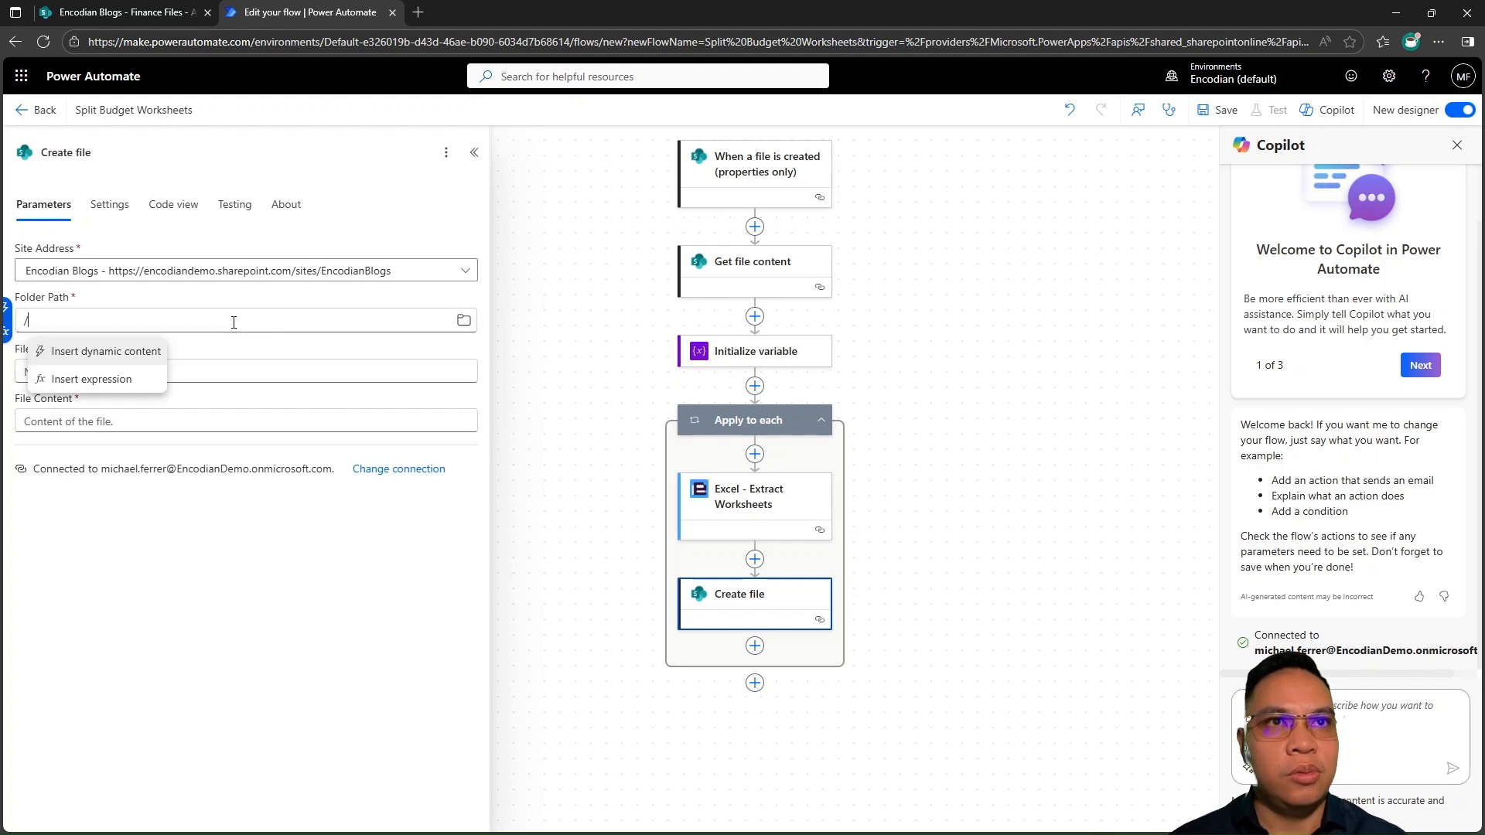
text(Finance)
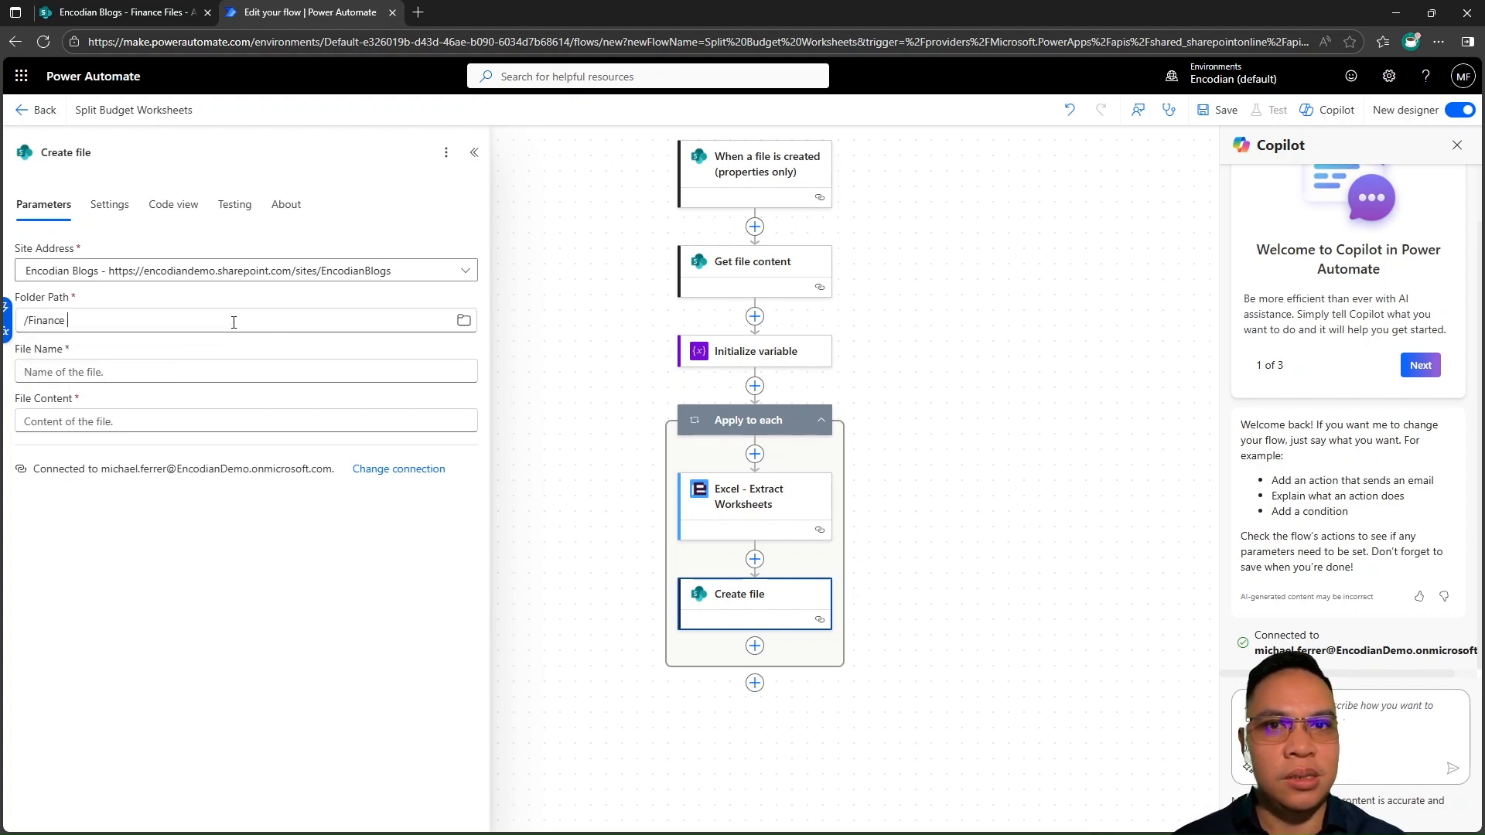
text( Files)
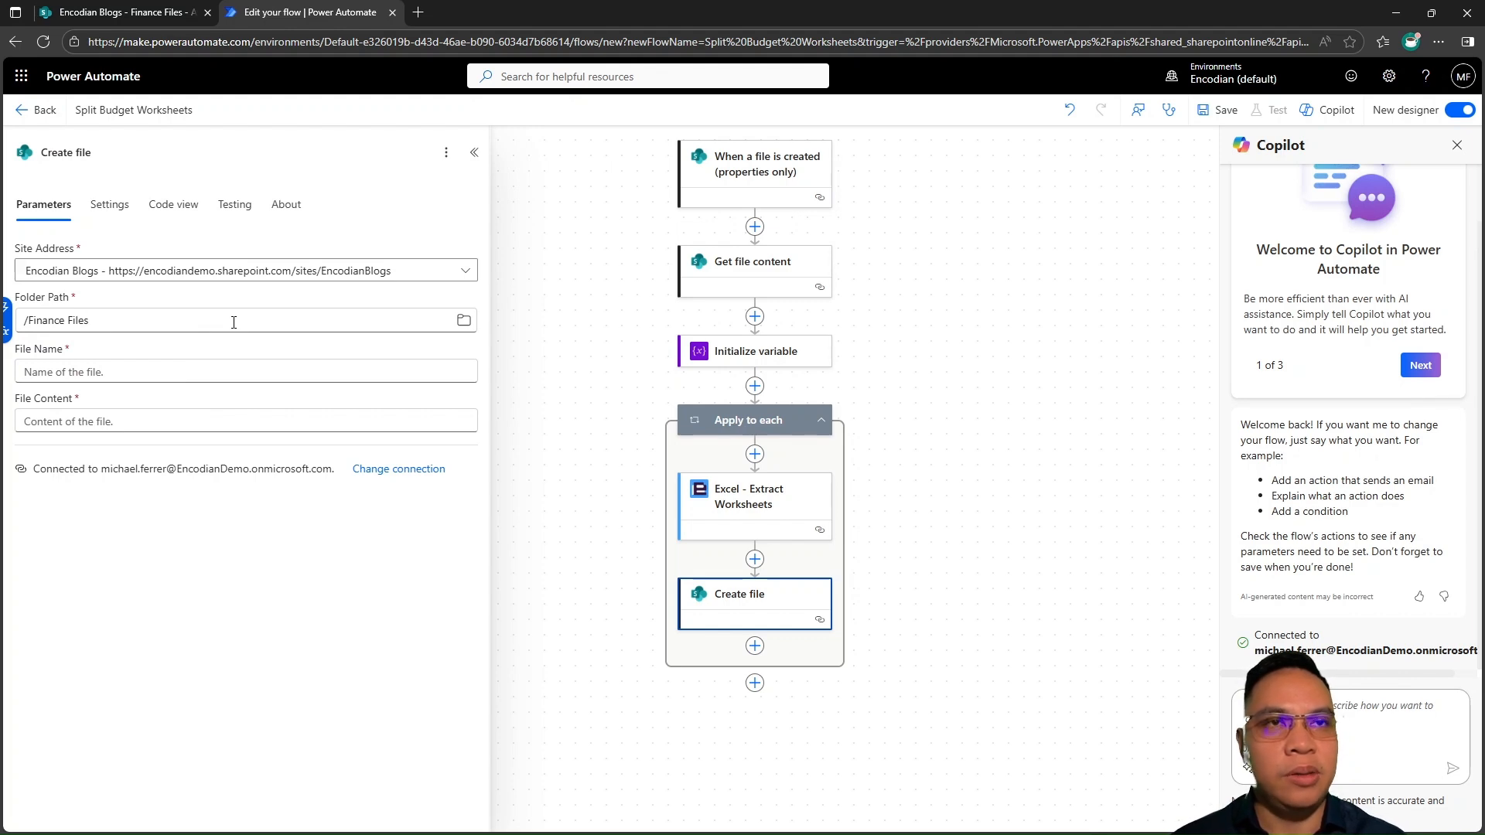
text(/)
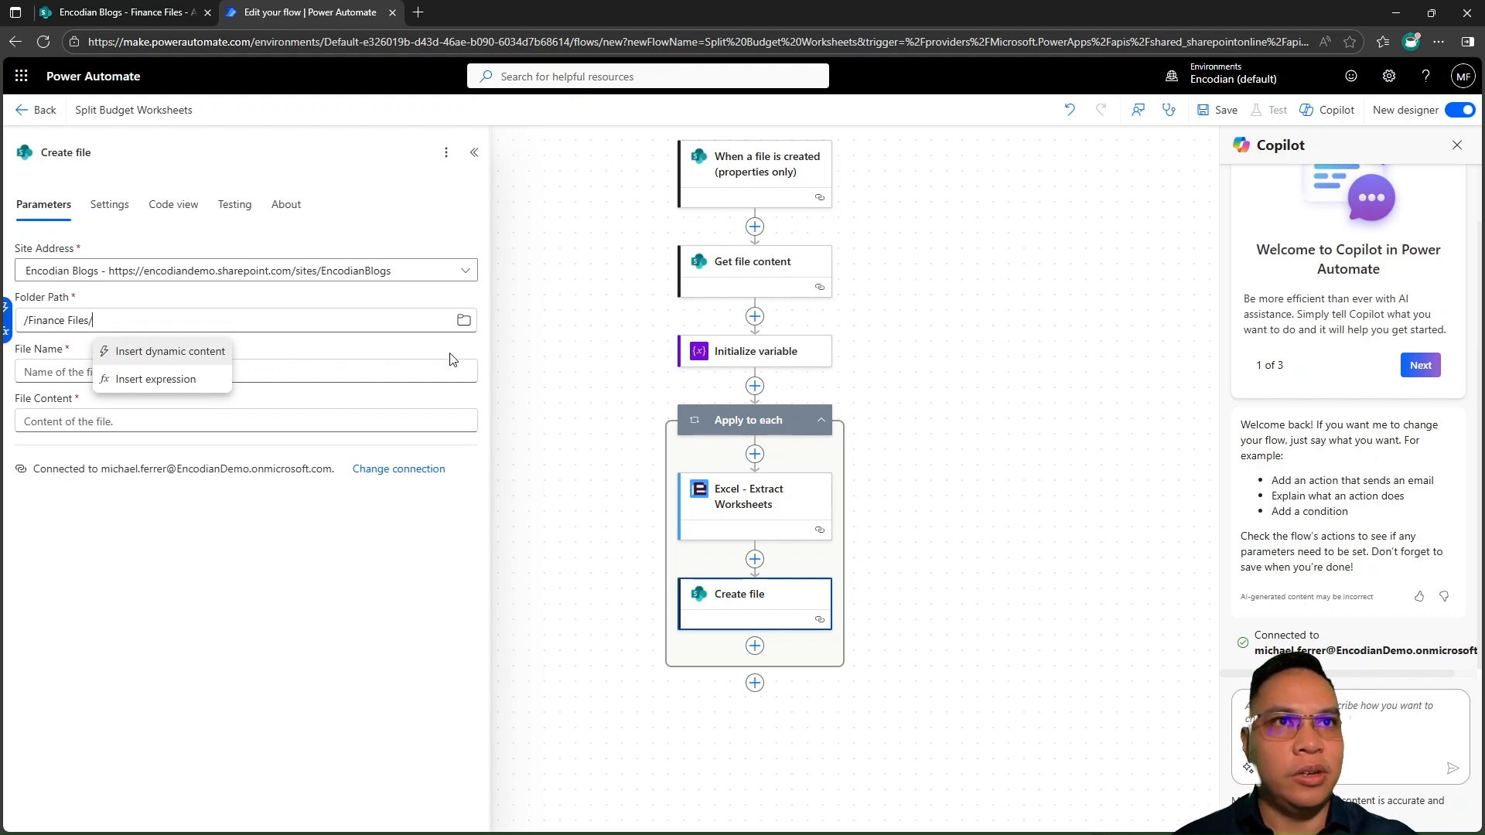
click(170, 354)
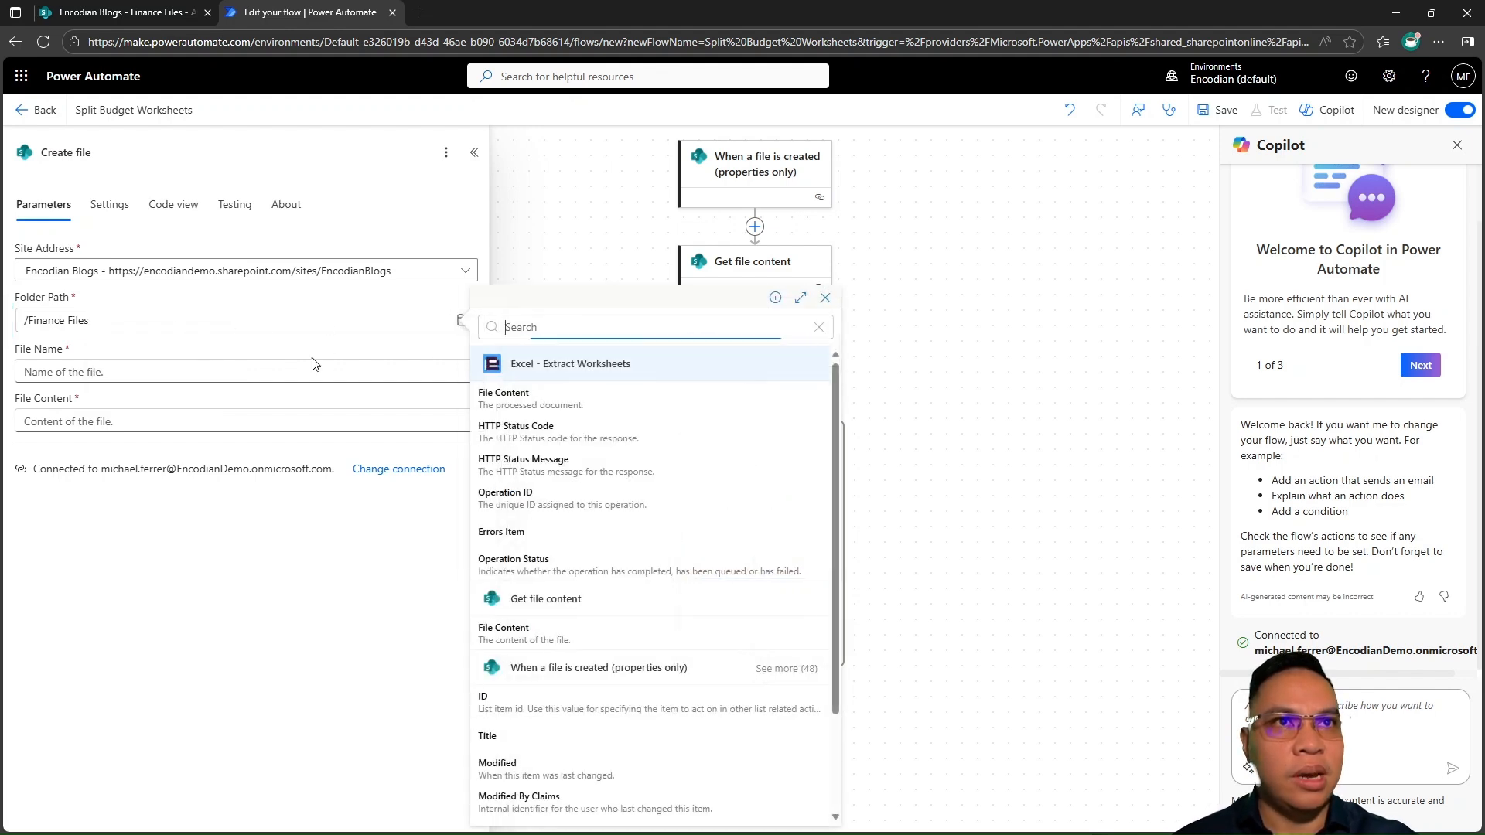
click(352, 321)
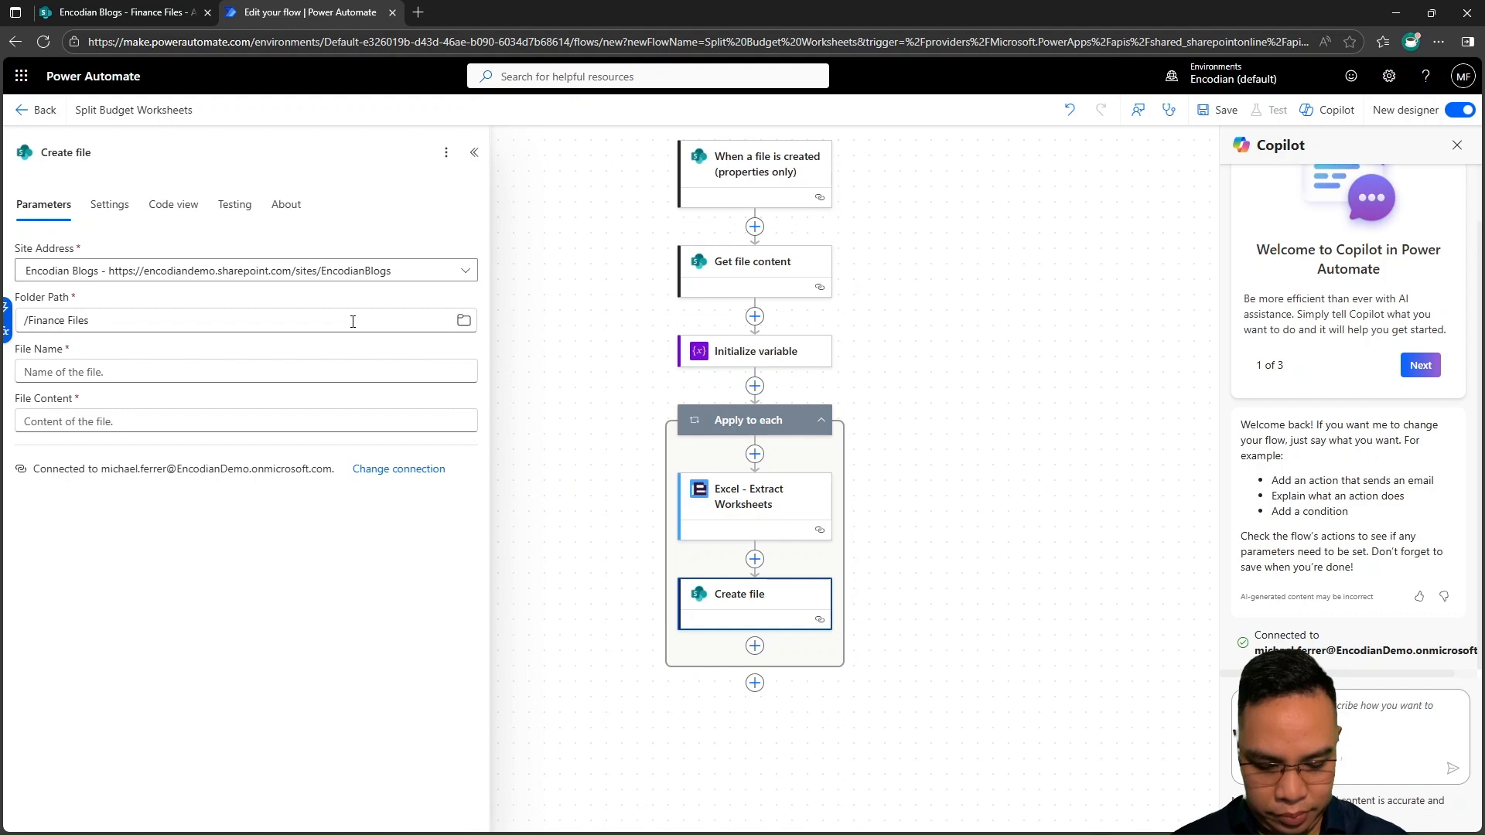
text(/)
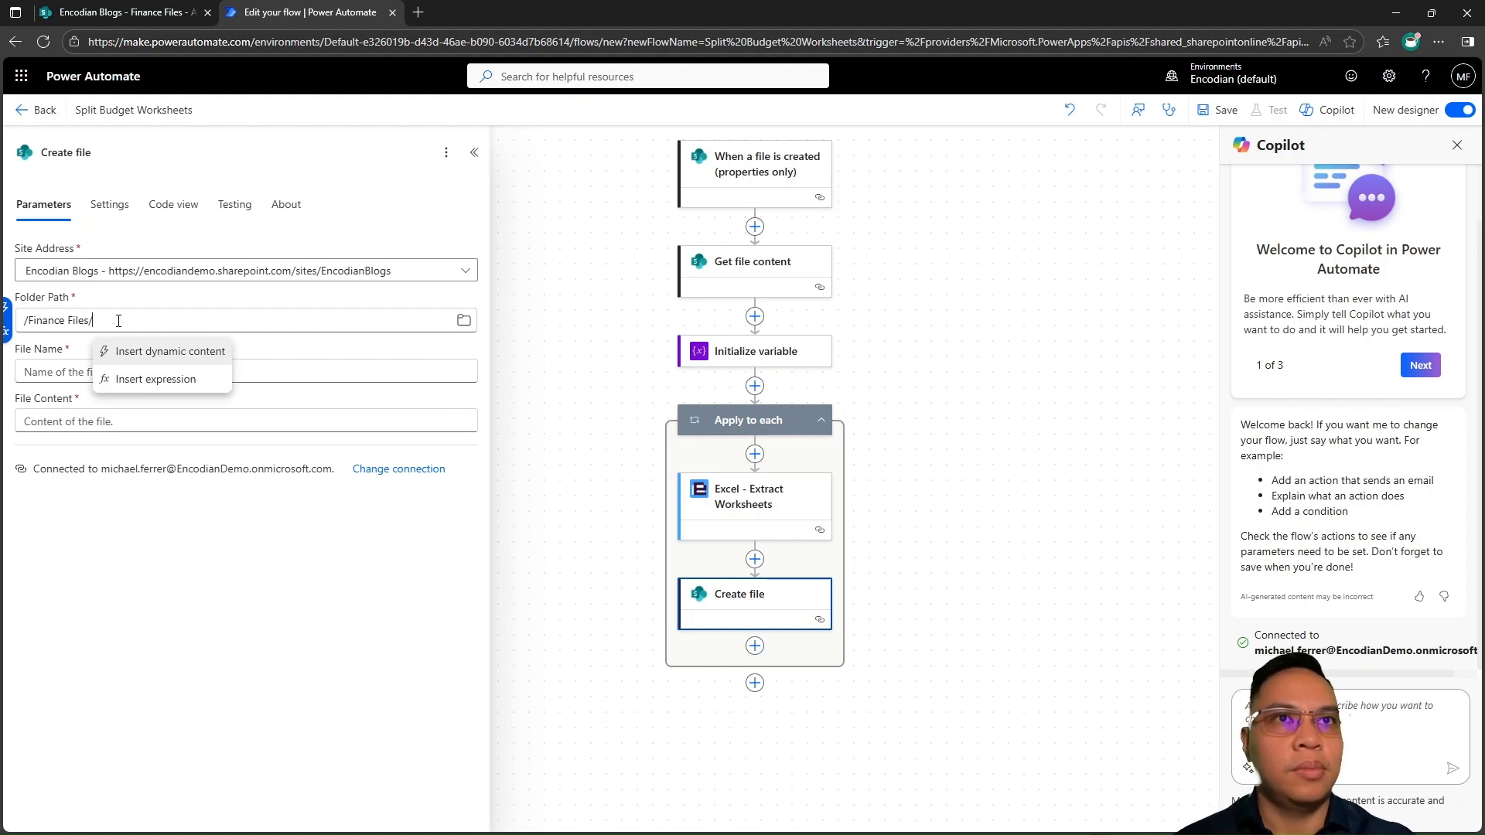
click(5, 308)
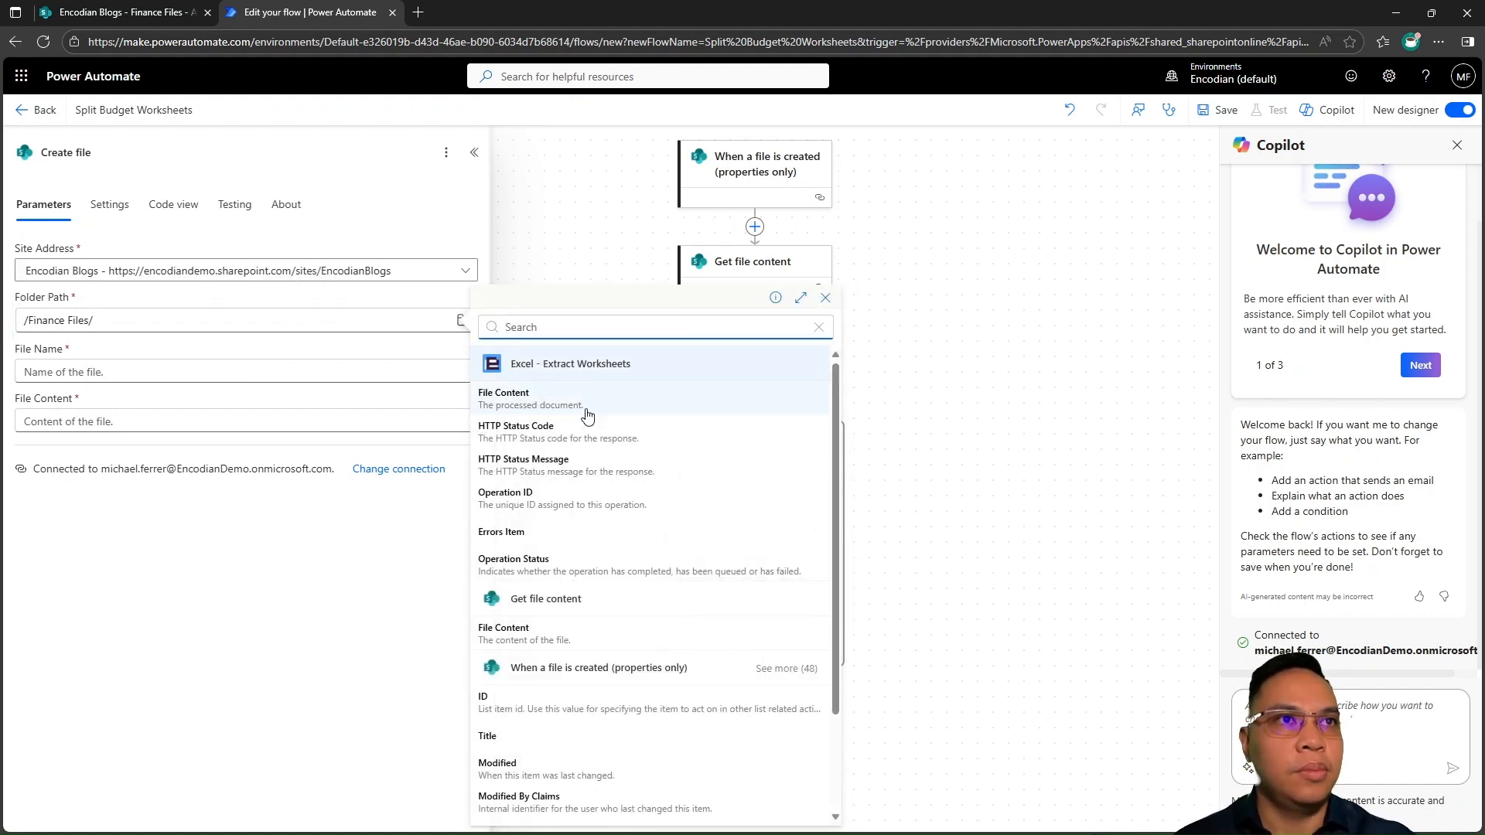
scroll(660, 670, down, 3)
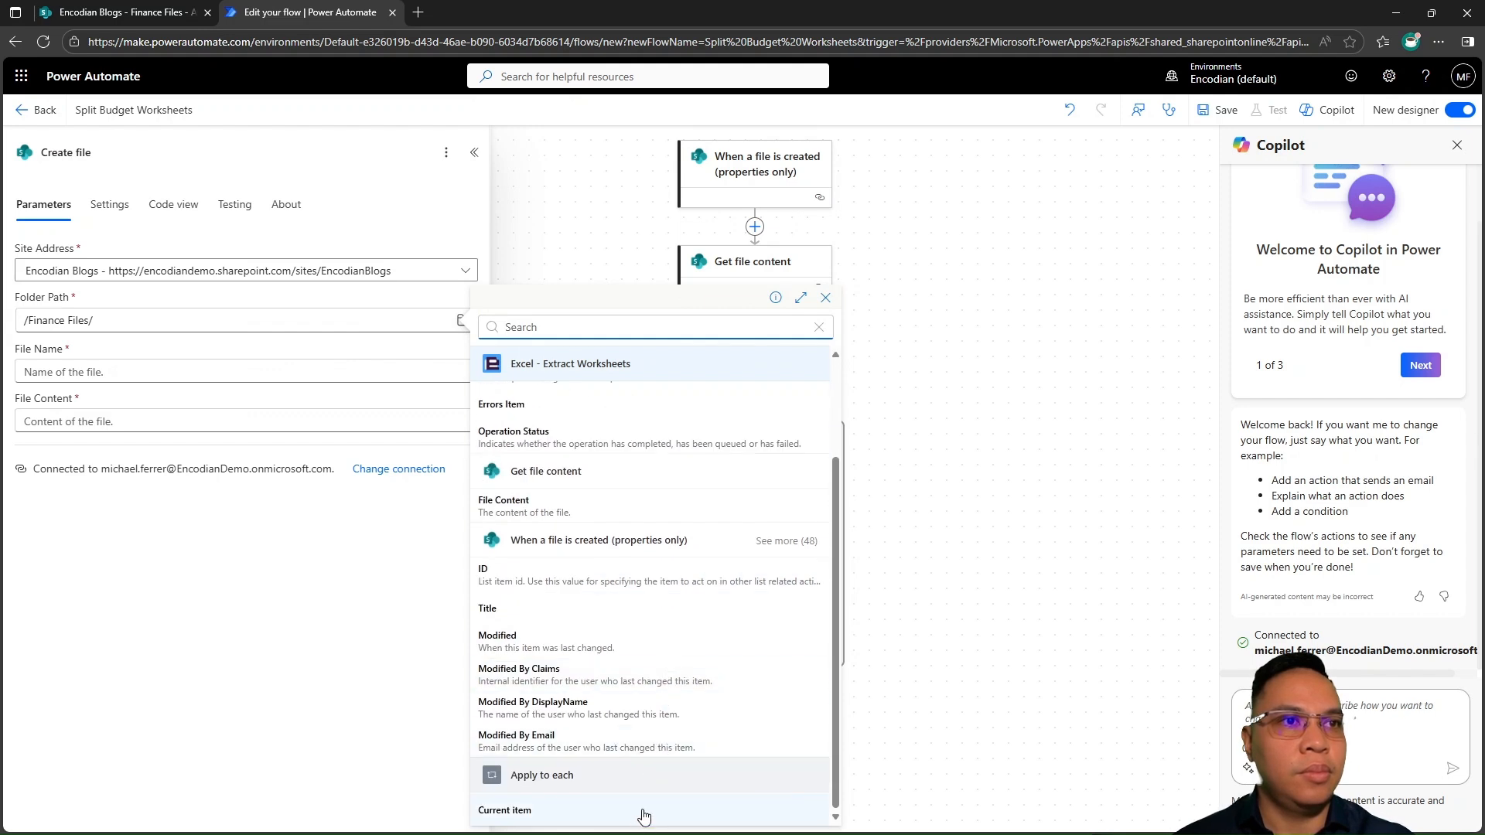
click(644, 812)
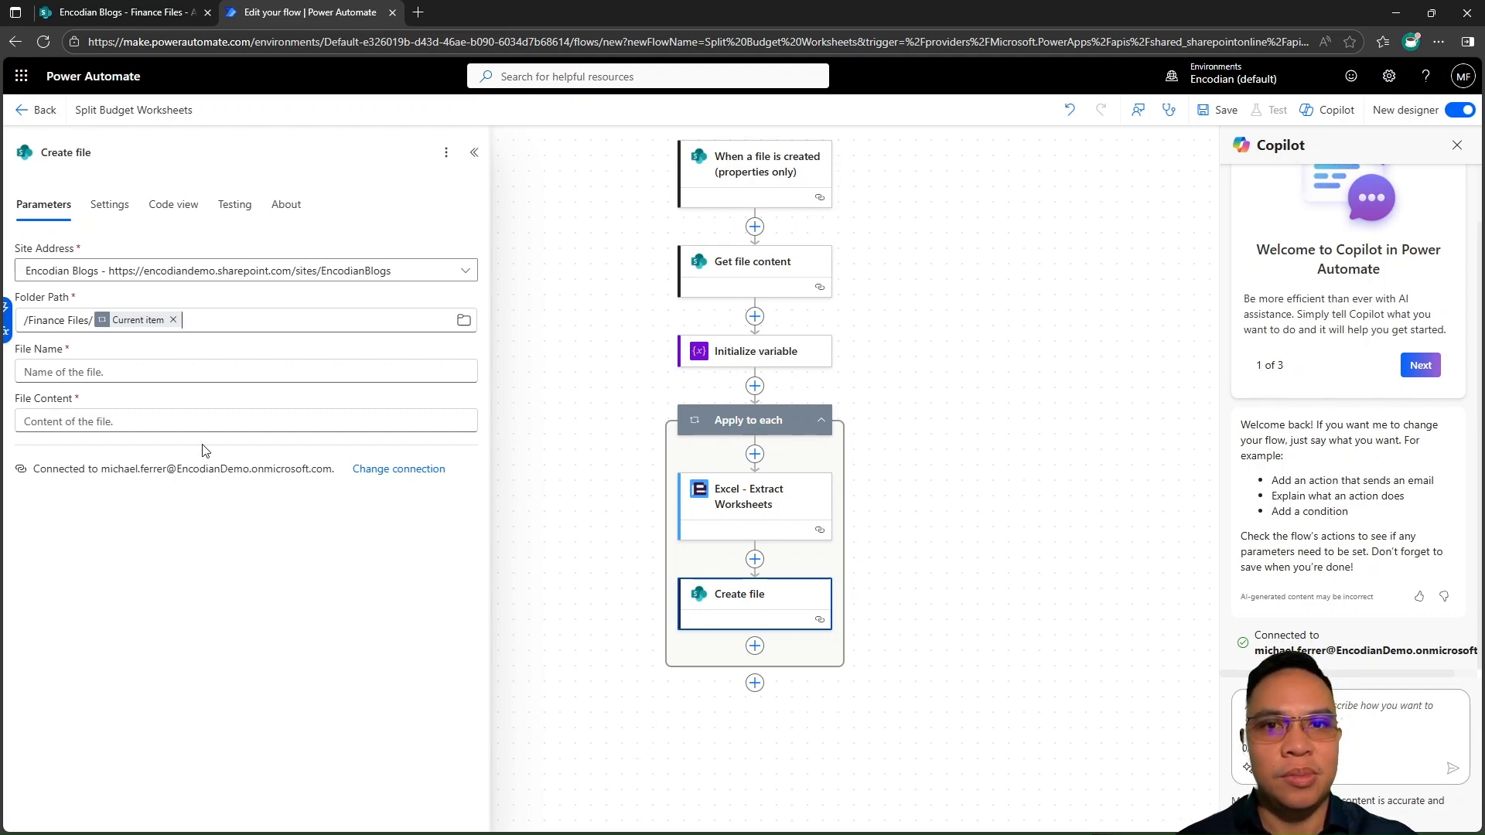
Set the Create file file name to "Budget_", the loop's Current item and ".xlsx"
click(140, 372)
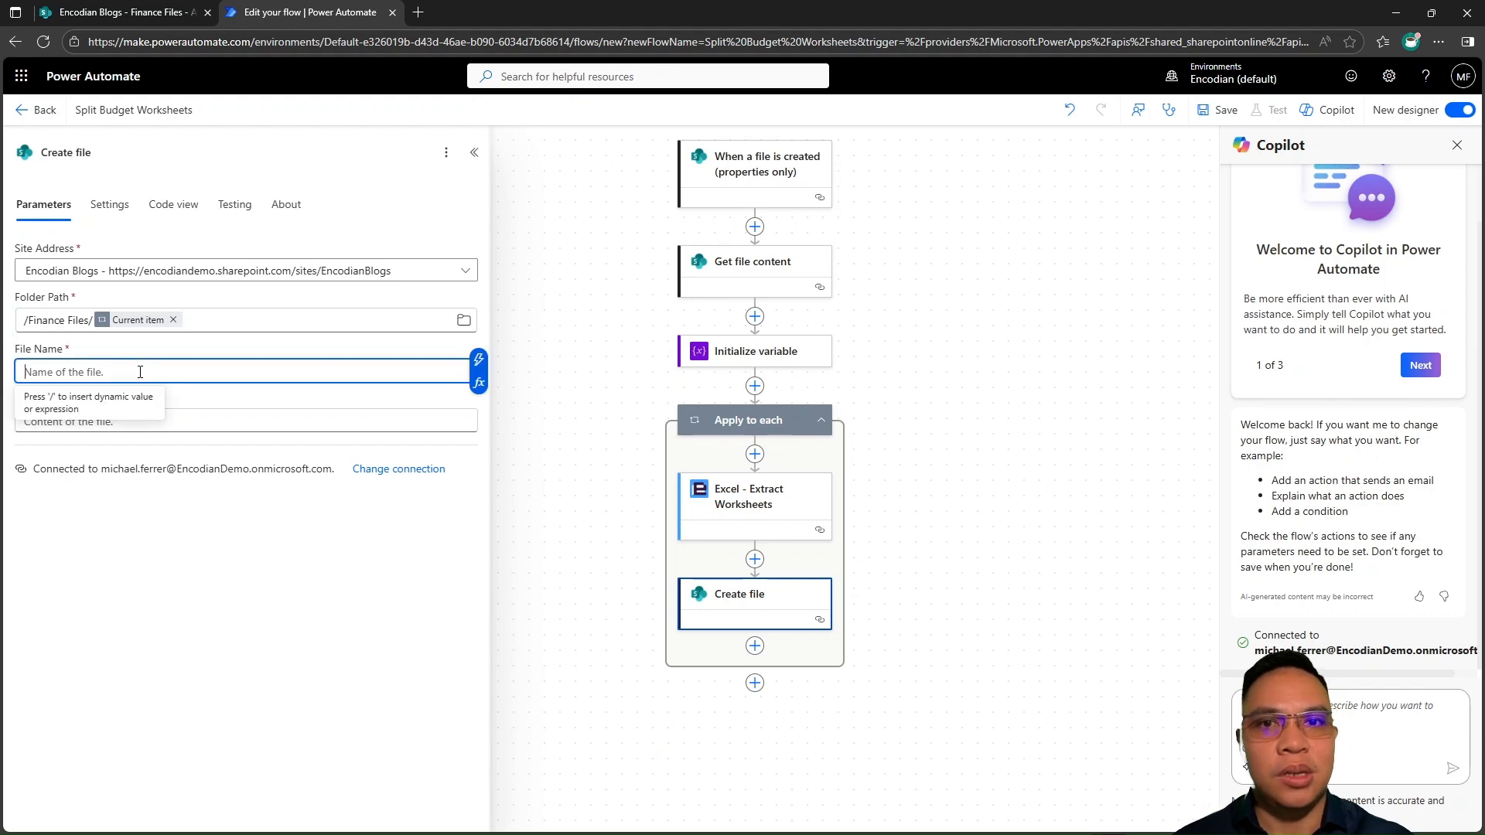
text(Budget_)
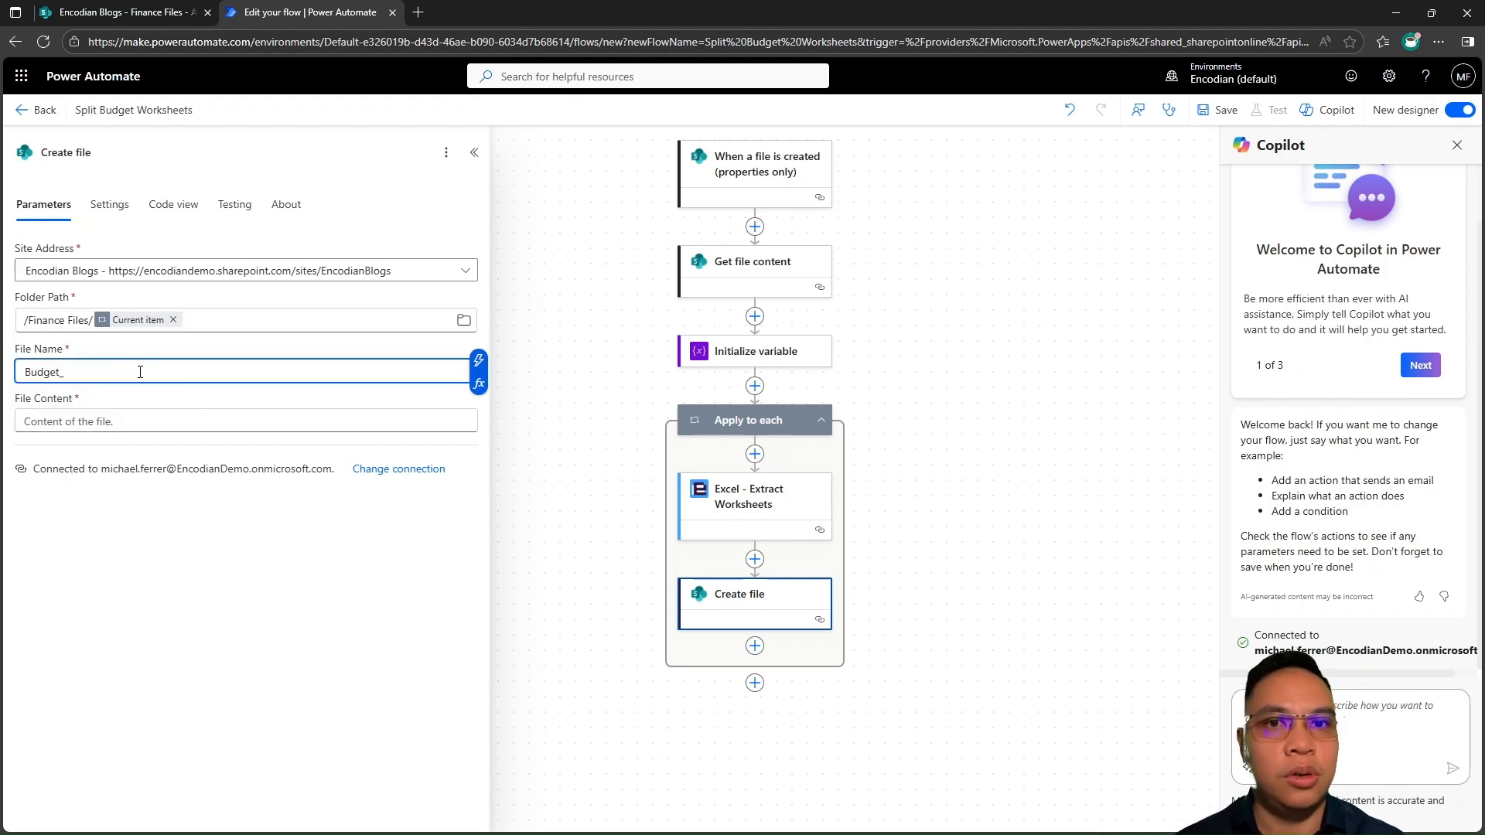
click(478, 360)
scroll(663, 773, down, 5)
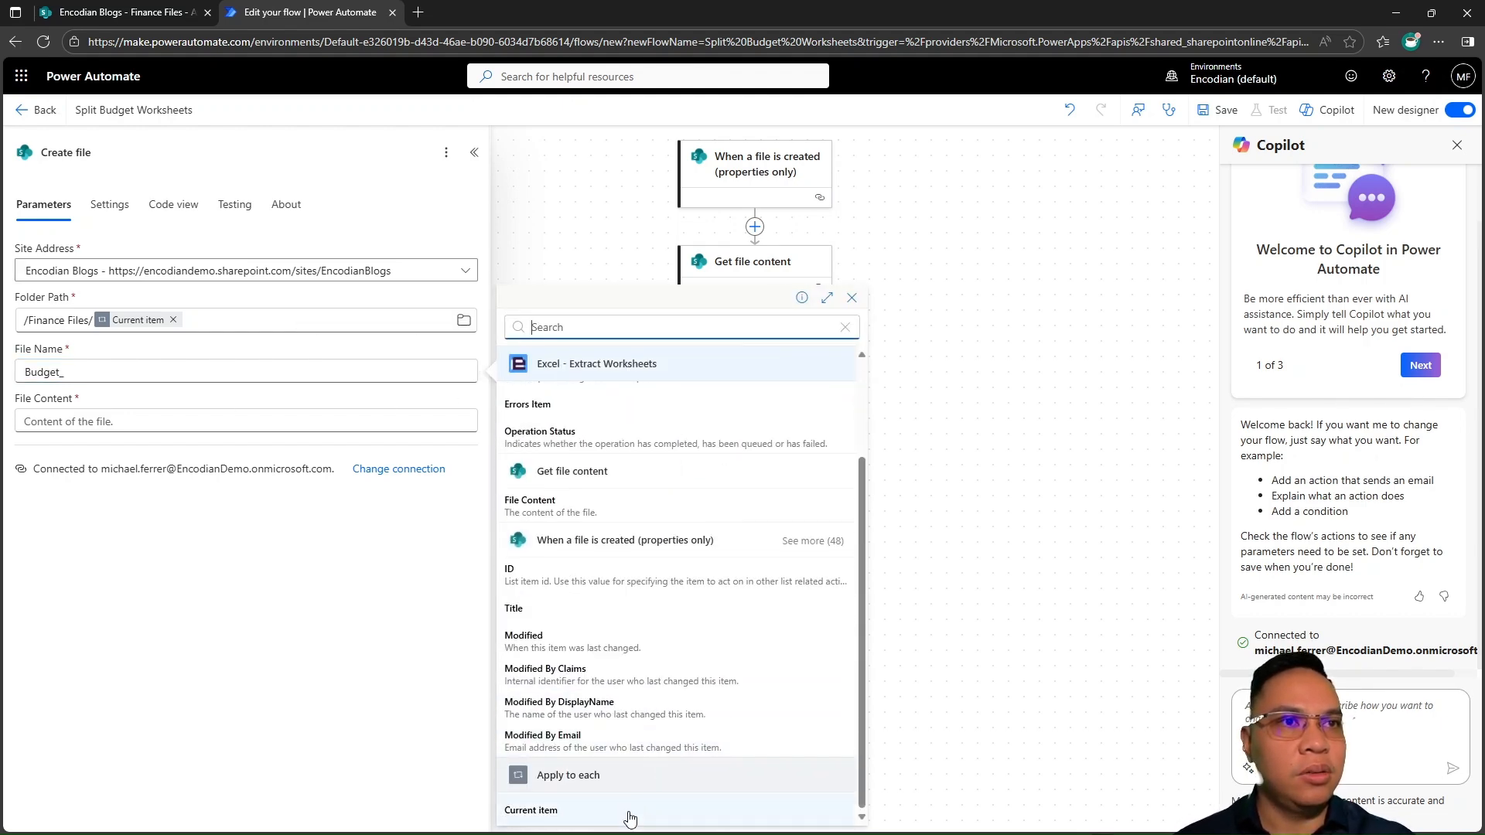
click(628, 811)
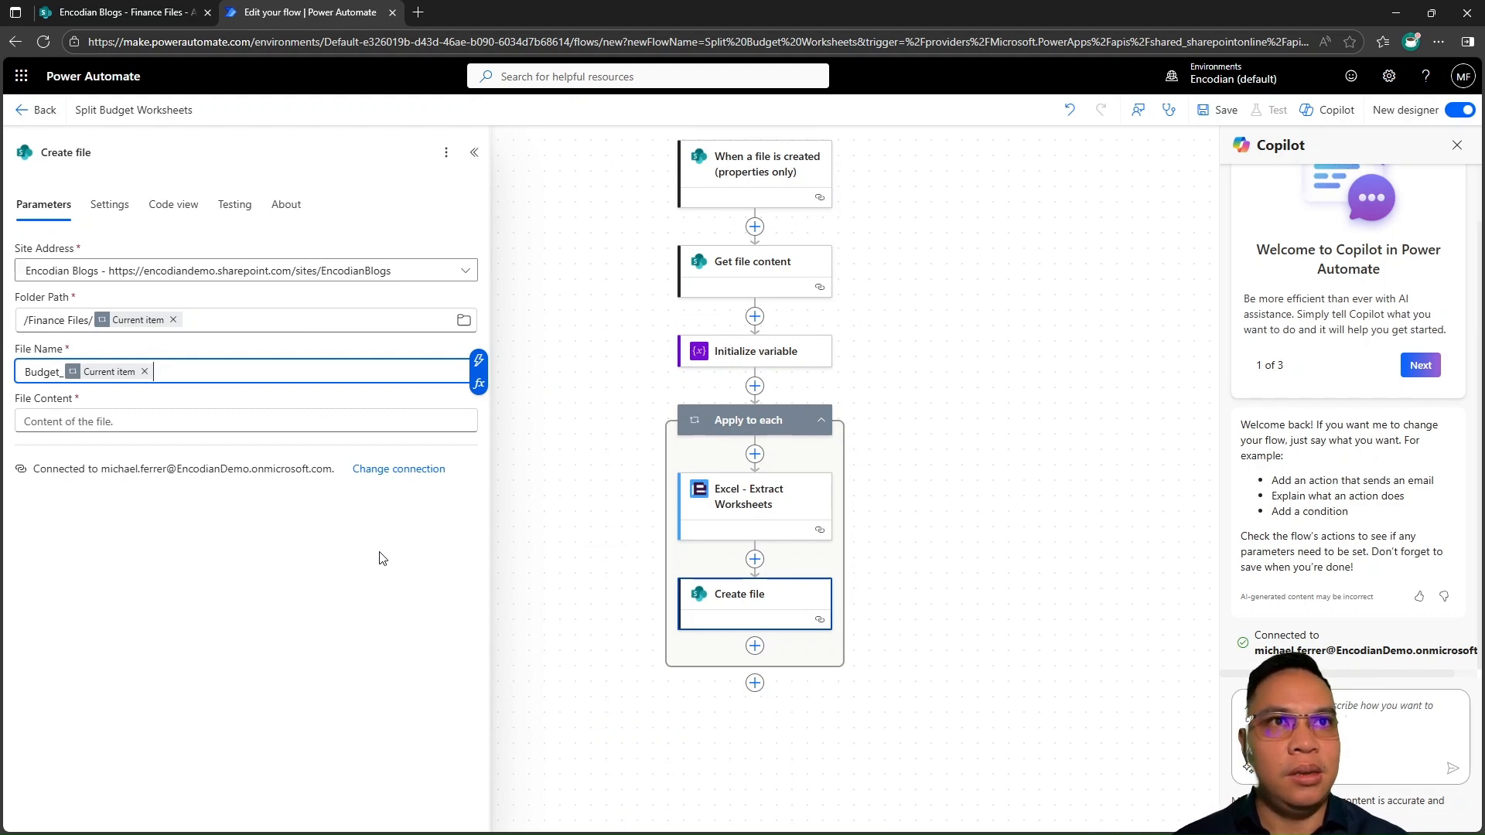
text(.xl)
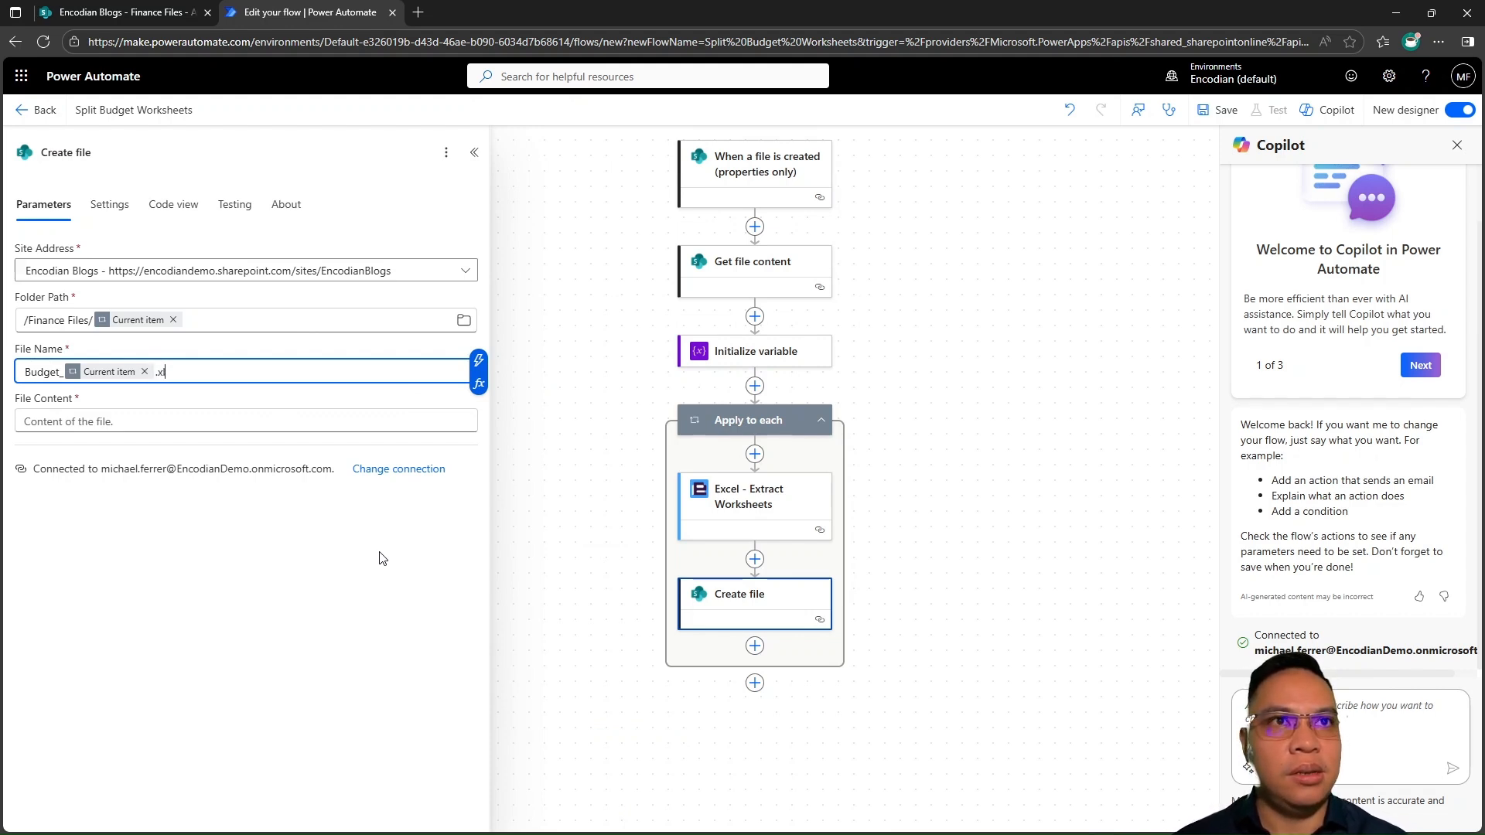
text(sx)
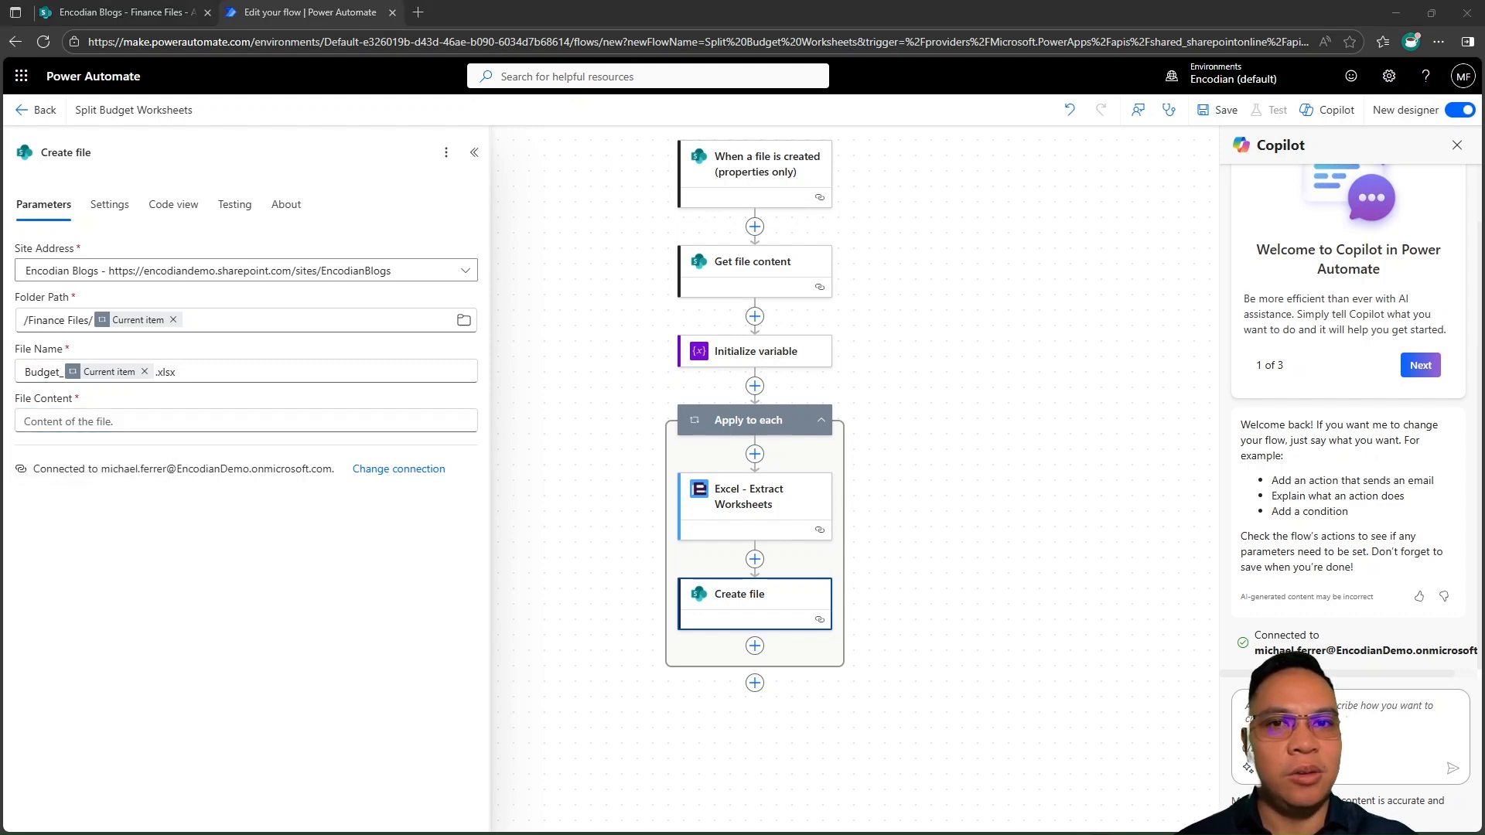
Set the Create file file content to the File Content output of Excel - Extract Worksheets
click(464, 422)
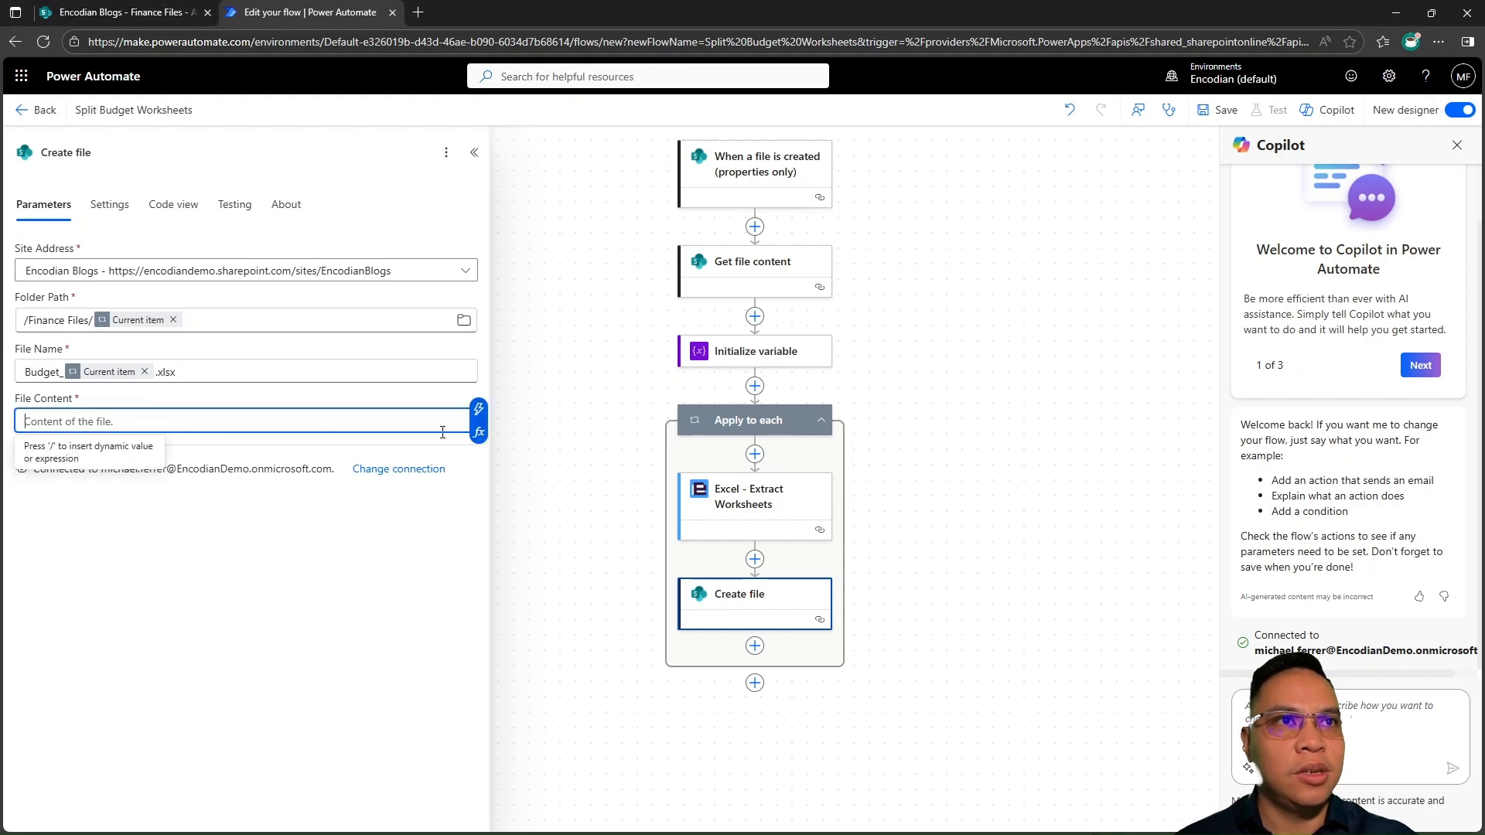
click(480, 408)
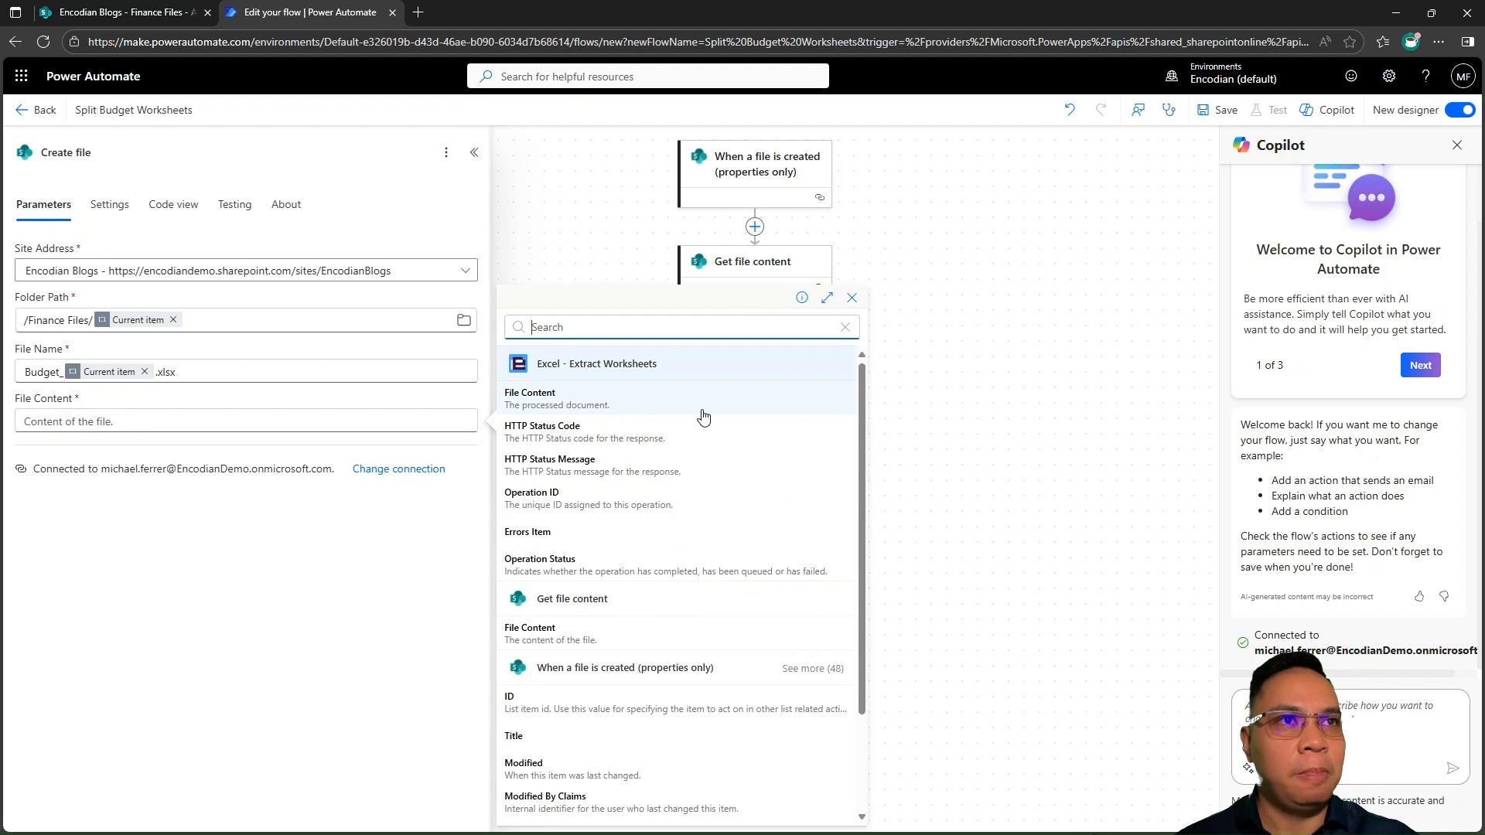
click(639, 413)
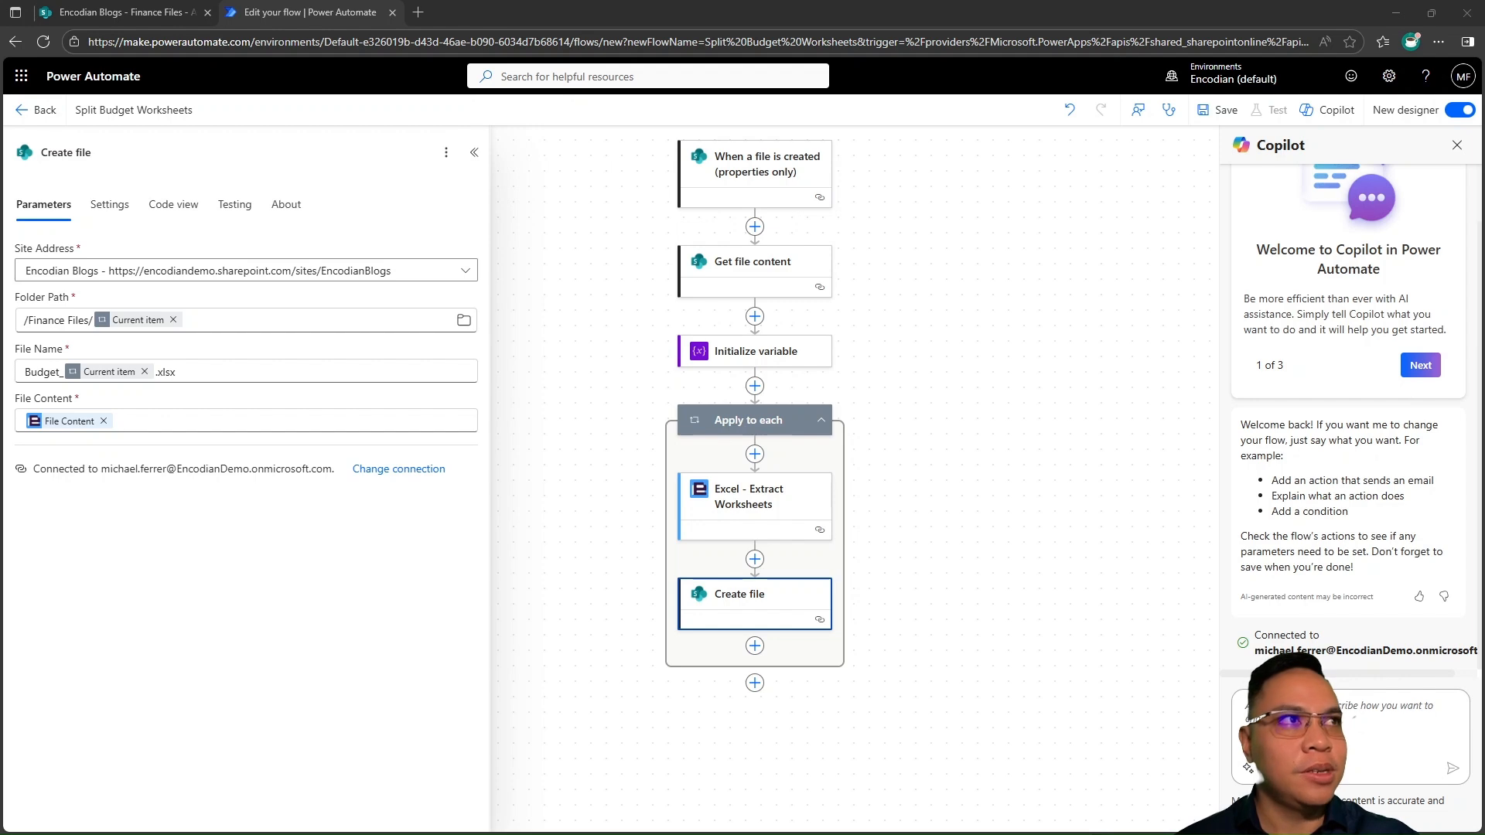
Save the Split Budget Worksheets flow and start a manual test of it
click(1225, 114)
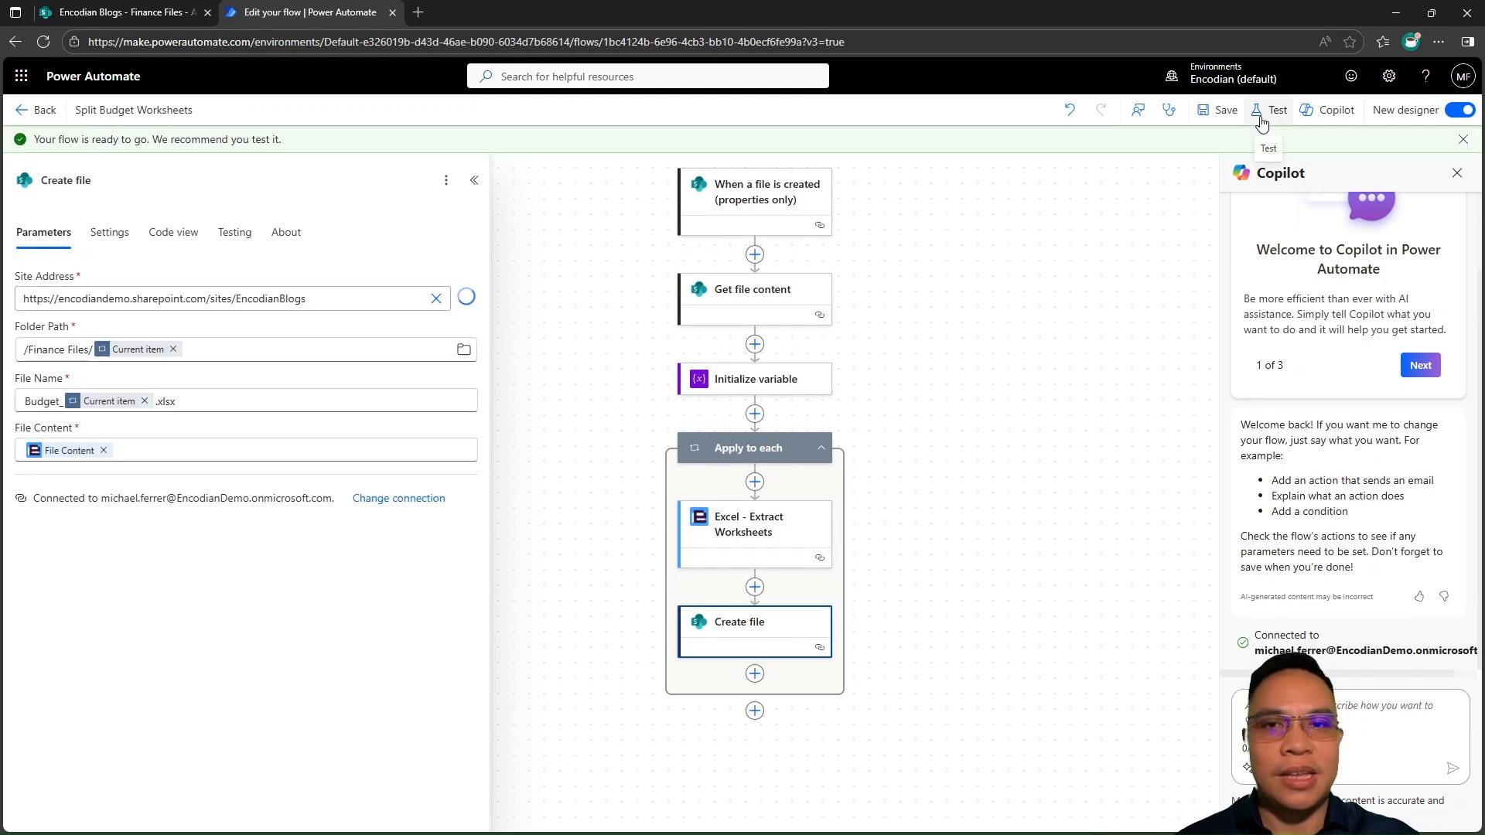
click(1262, 122)
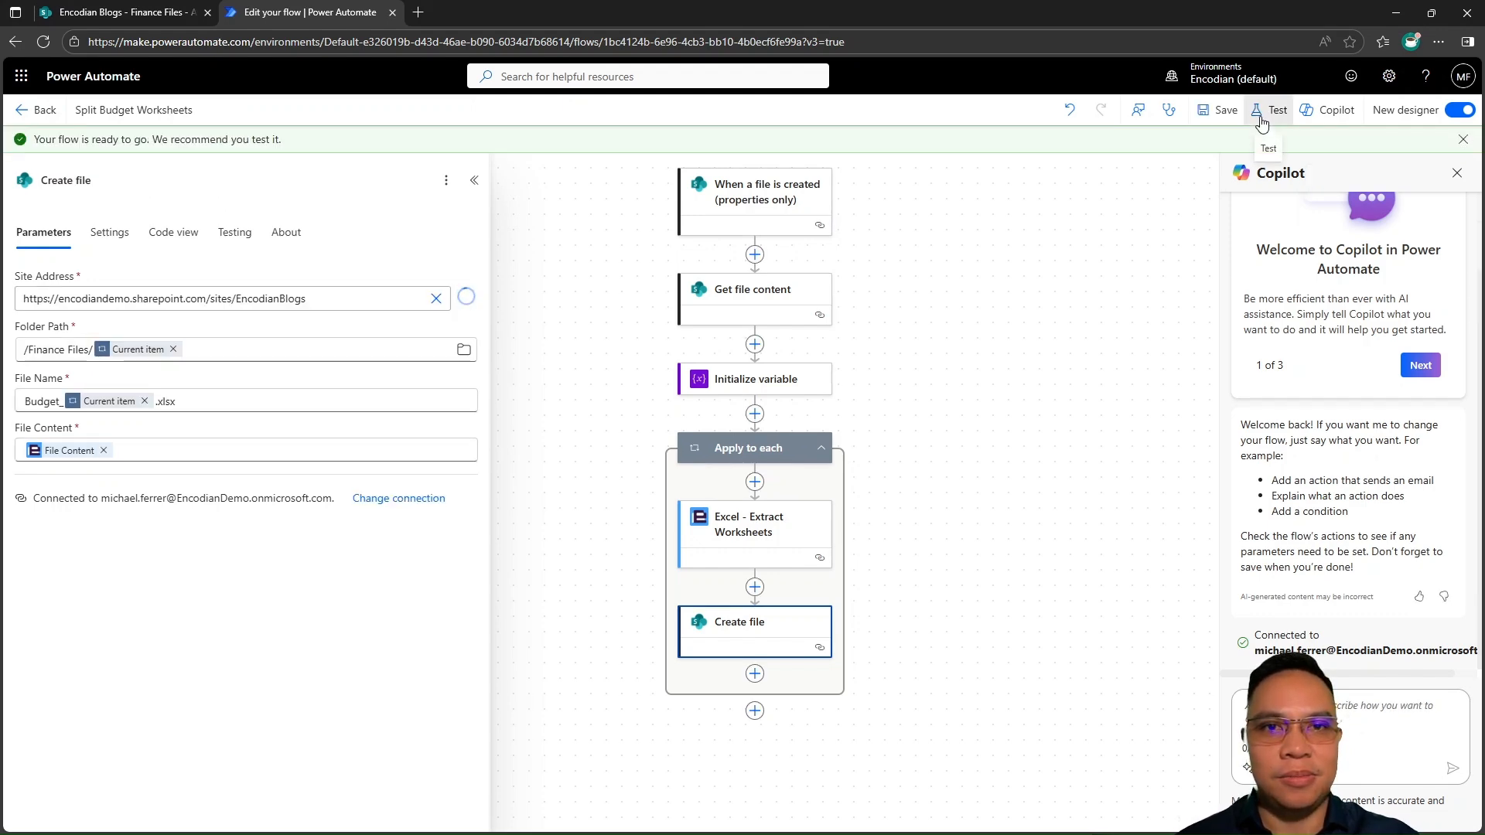
click(1228, 151)
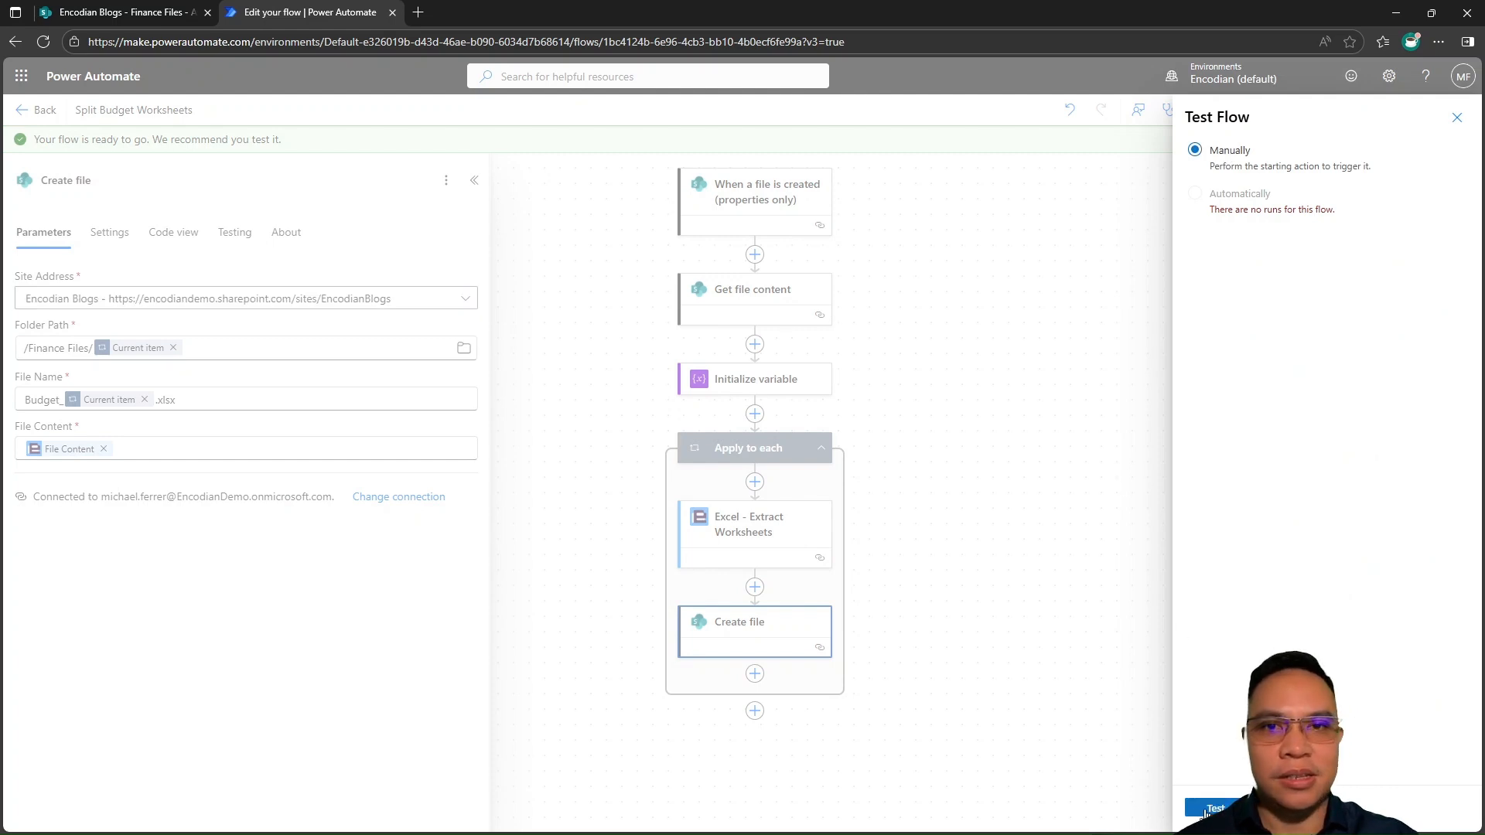
click(1209, 809)
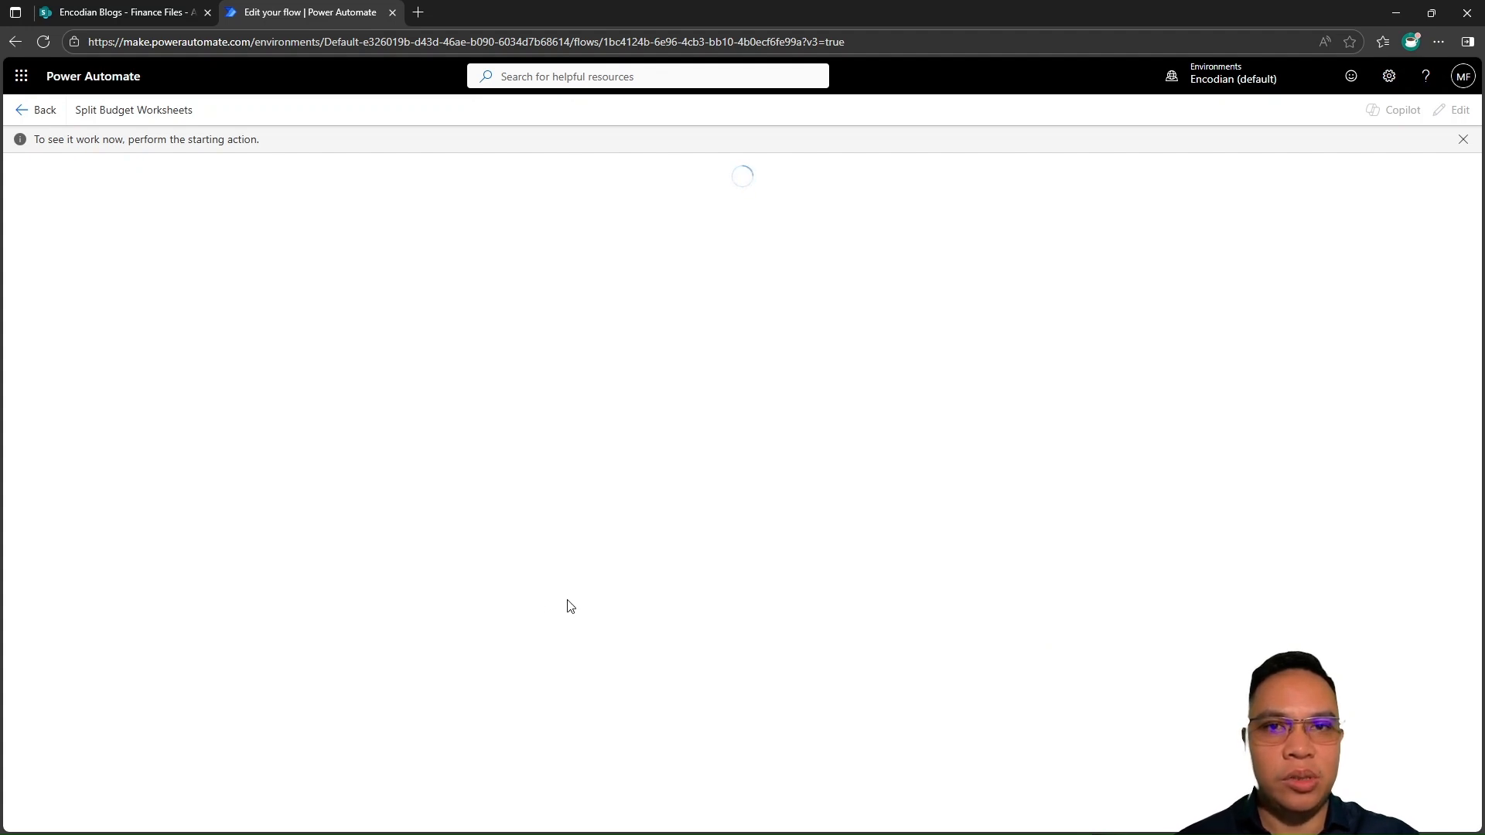
Upload Budget.xlsx to the Finance Files library in SharePoint to trigger the flow, and return to the flow's test run
click(110, 13)
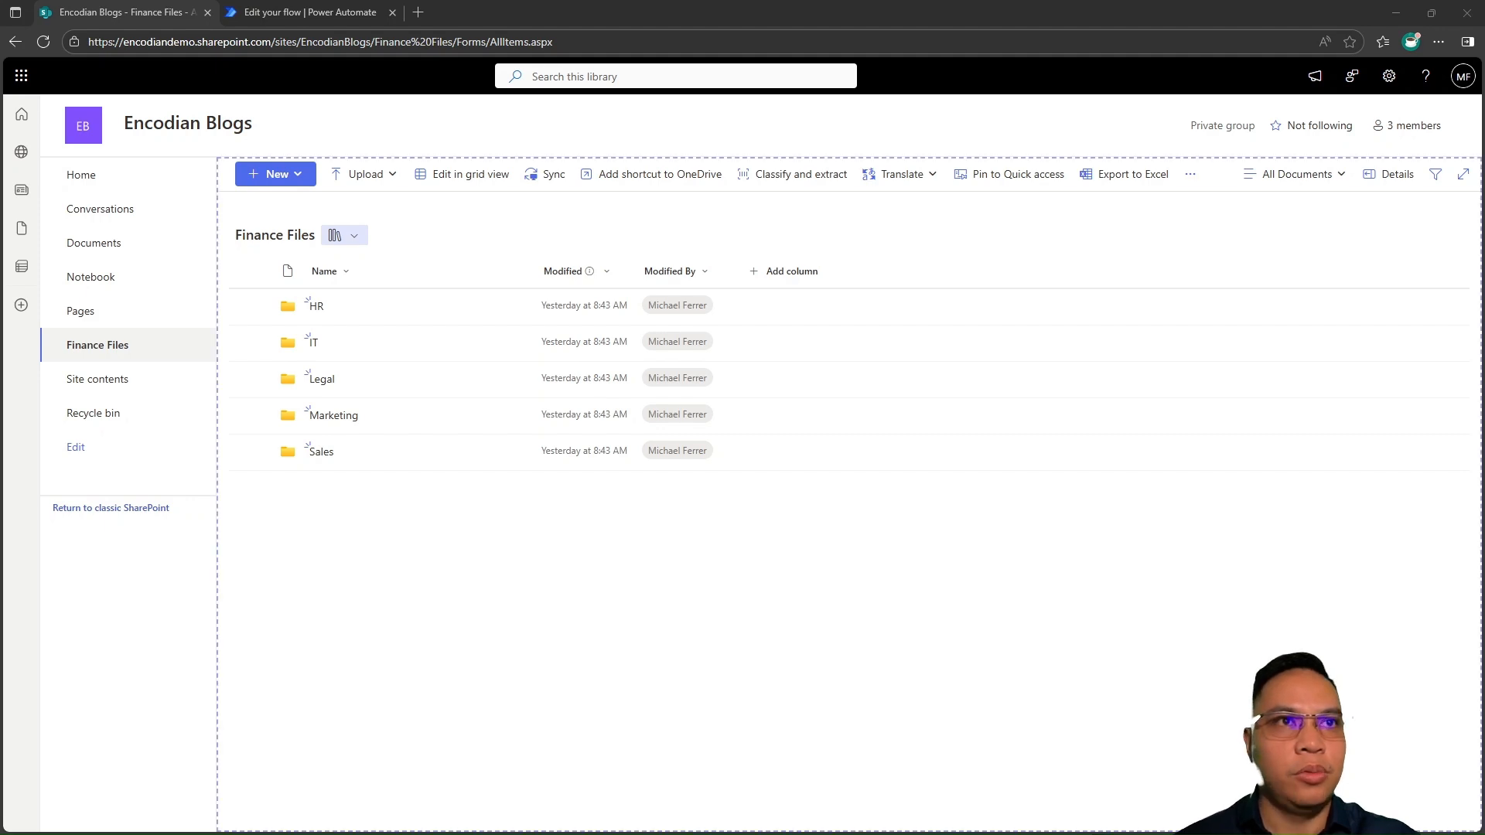
click(481, 696)
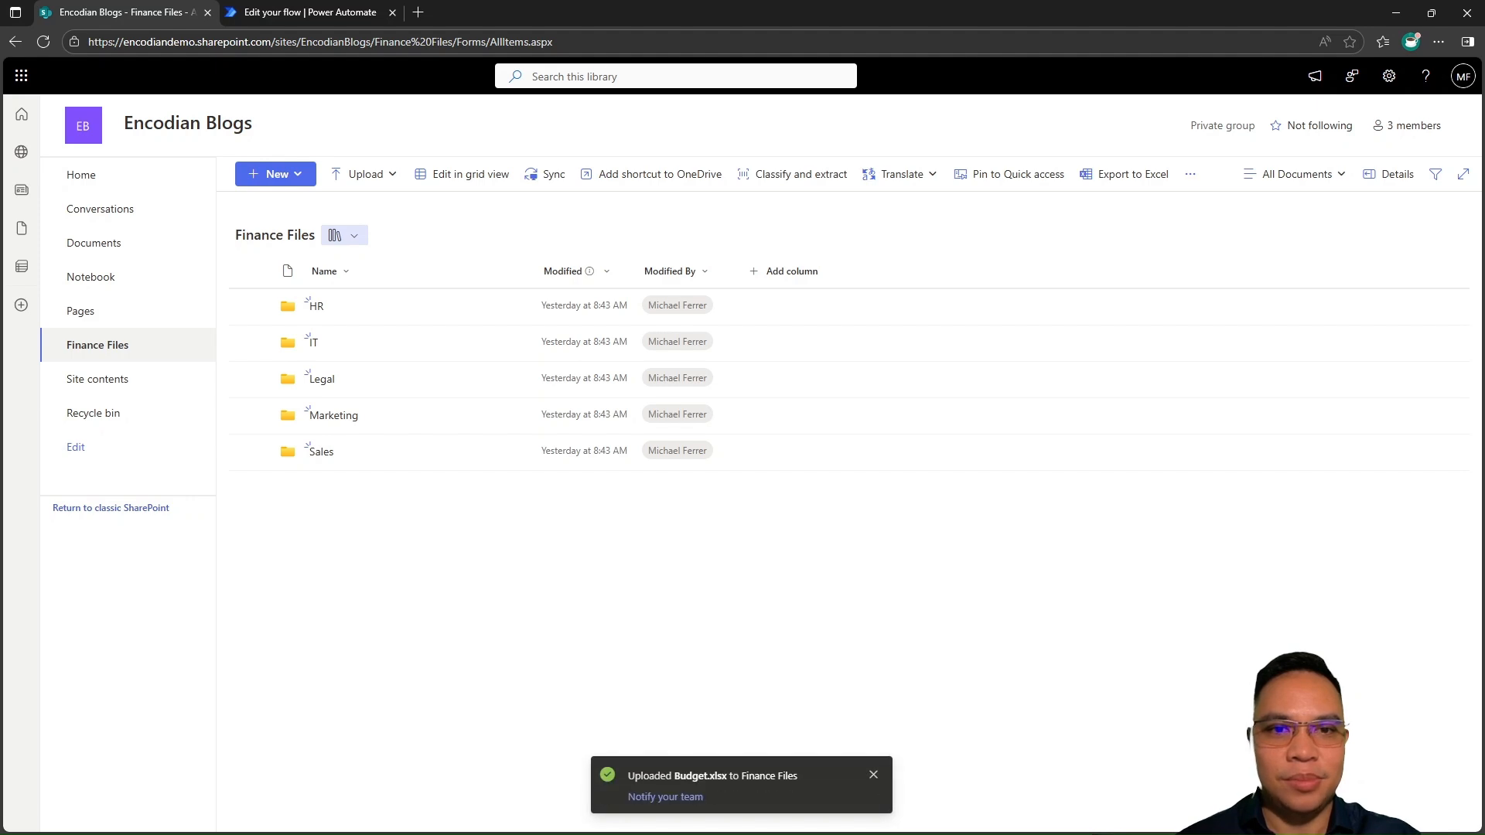
click(300, 12)
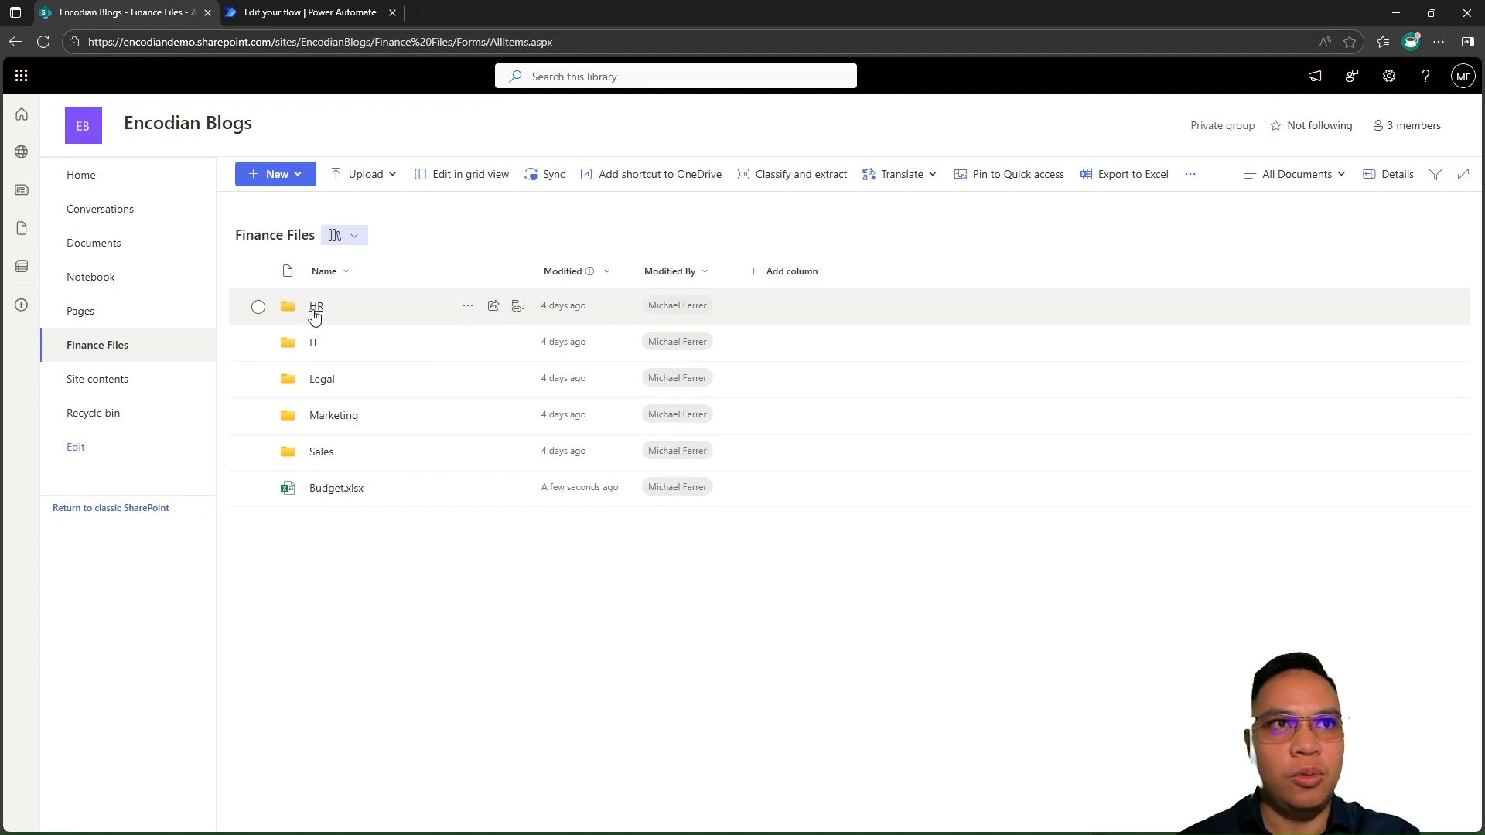
Open Budget.xlsx from the Finance Files library and review its Sales, Marketing, IT, Legal and HR worksheets
click(329, 491)
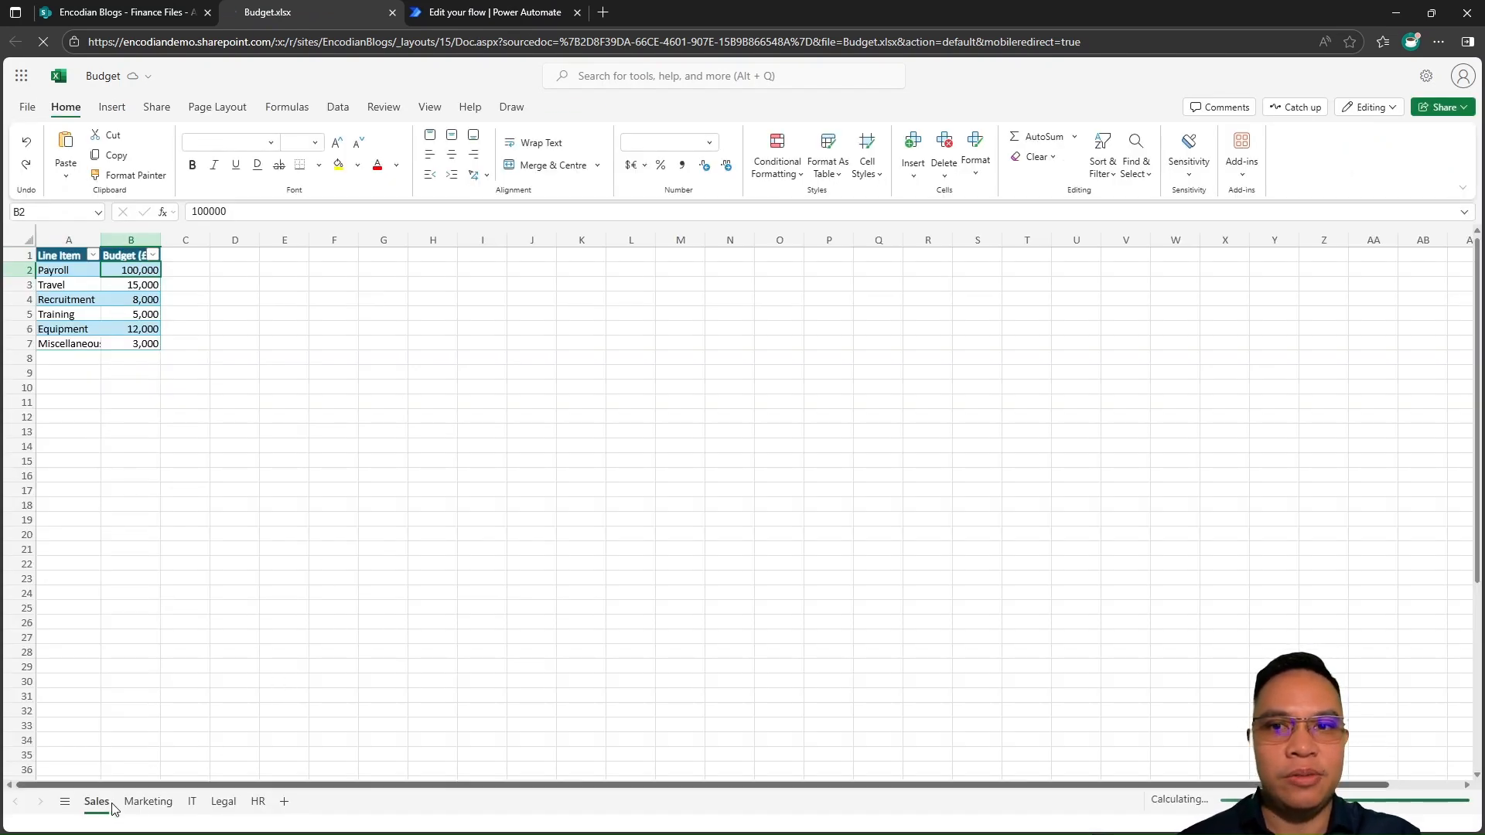
click(149, 805)
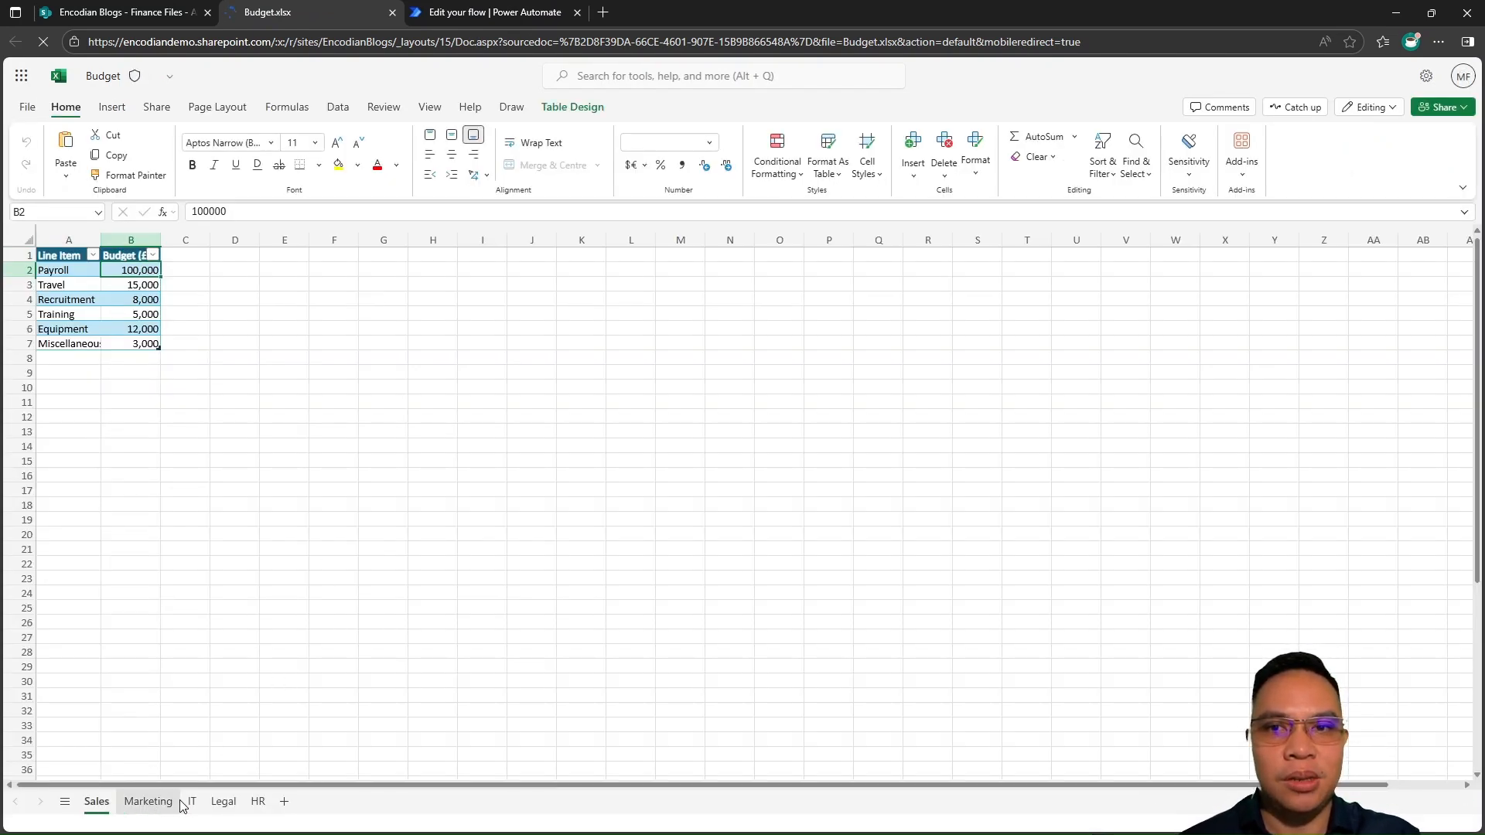
click(190, 803)
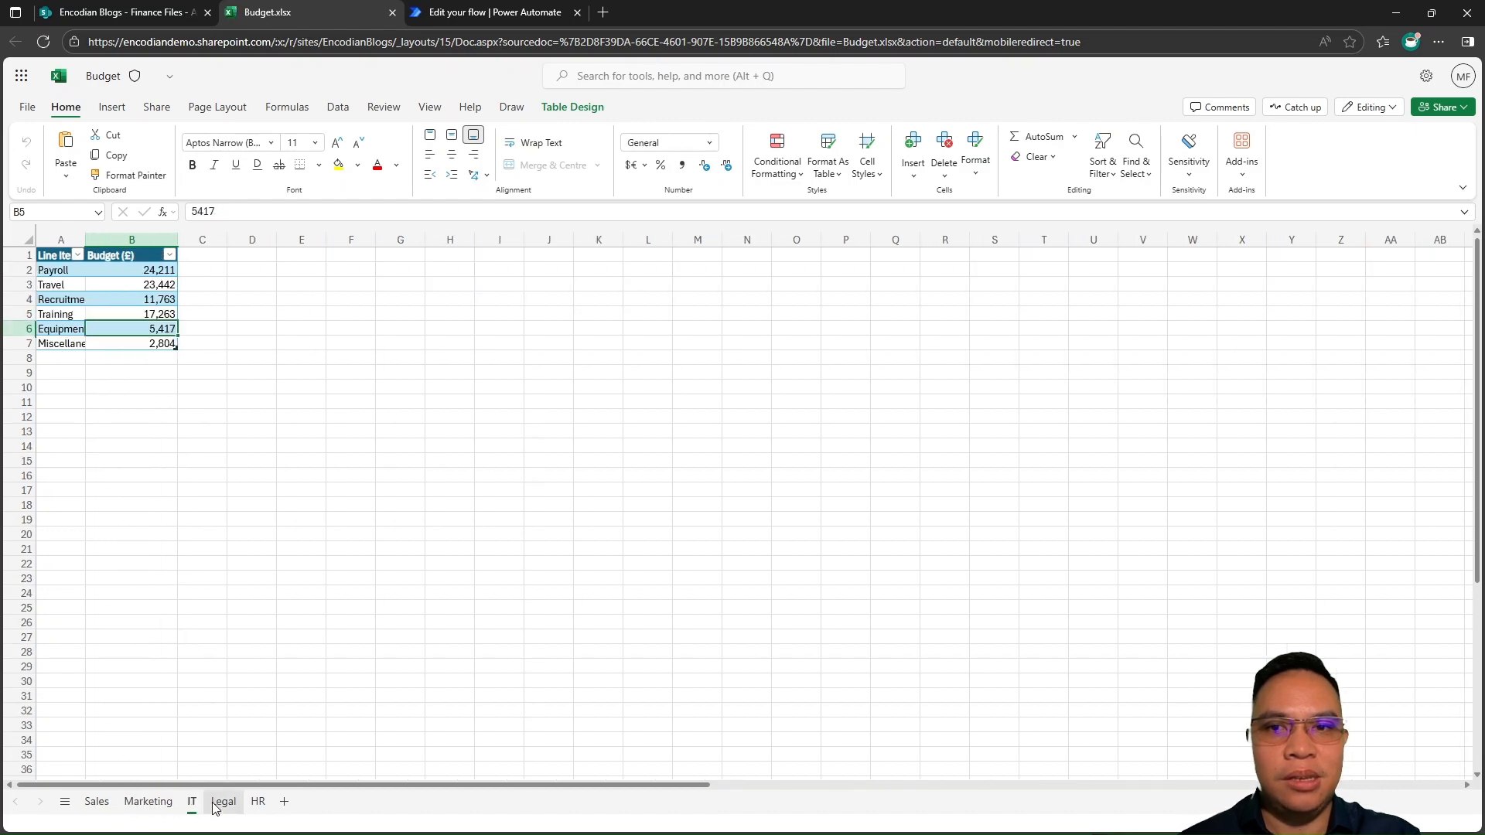
click(222, 803)
click(258, 804)
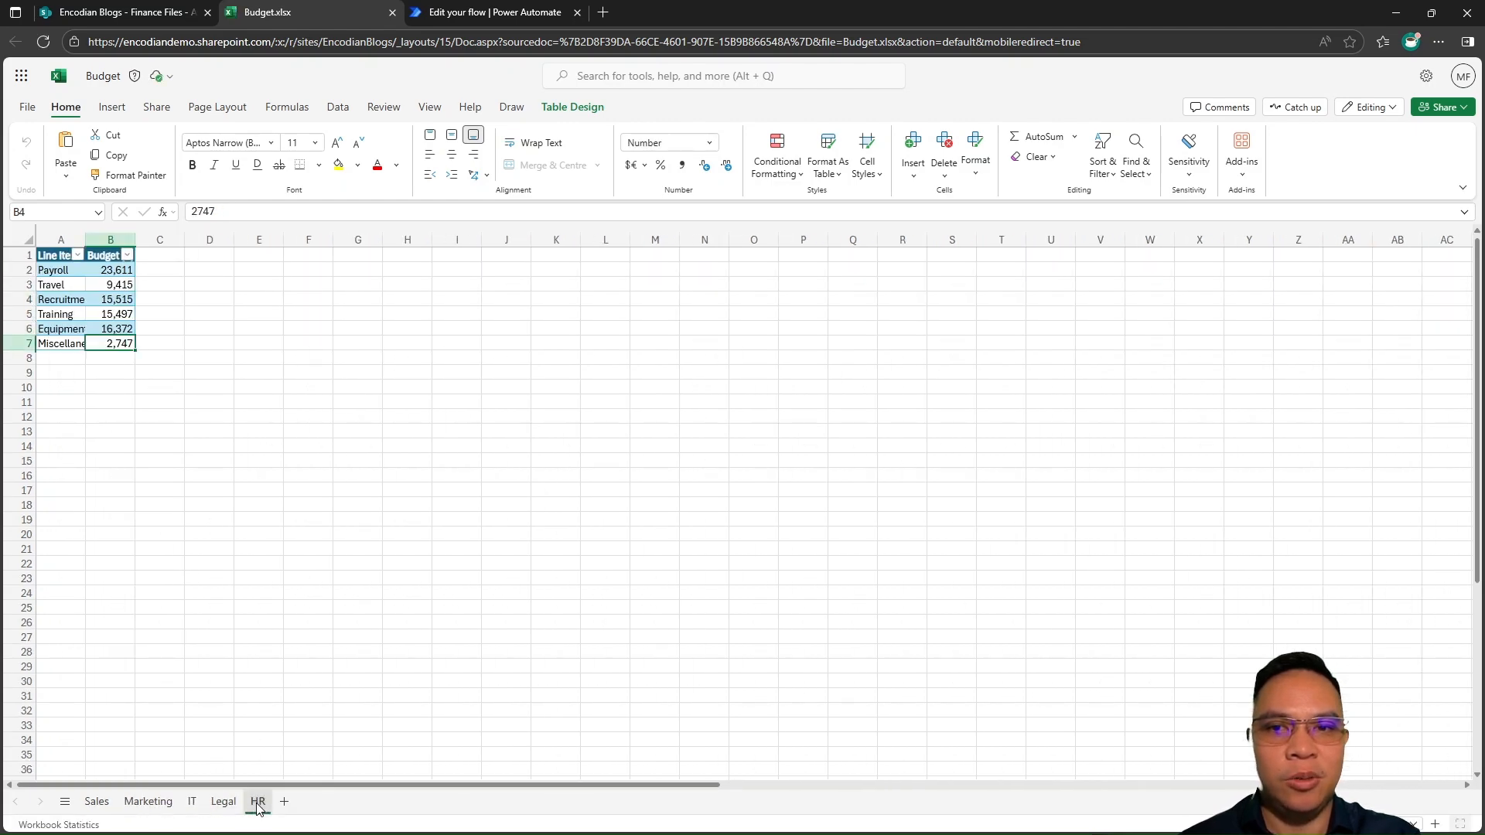
click(99, 805)
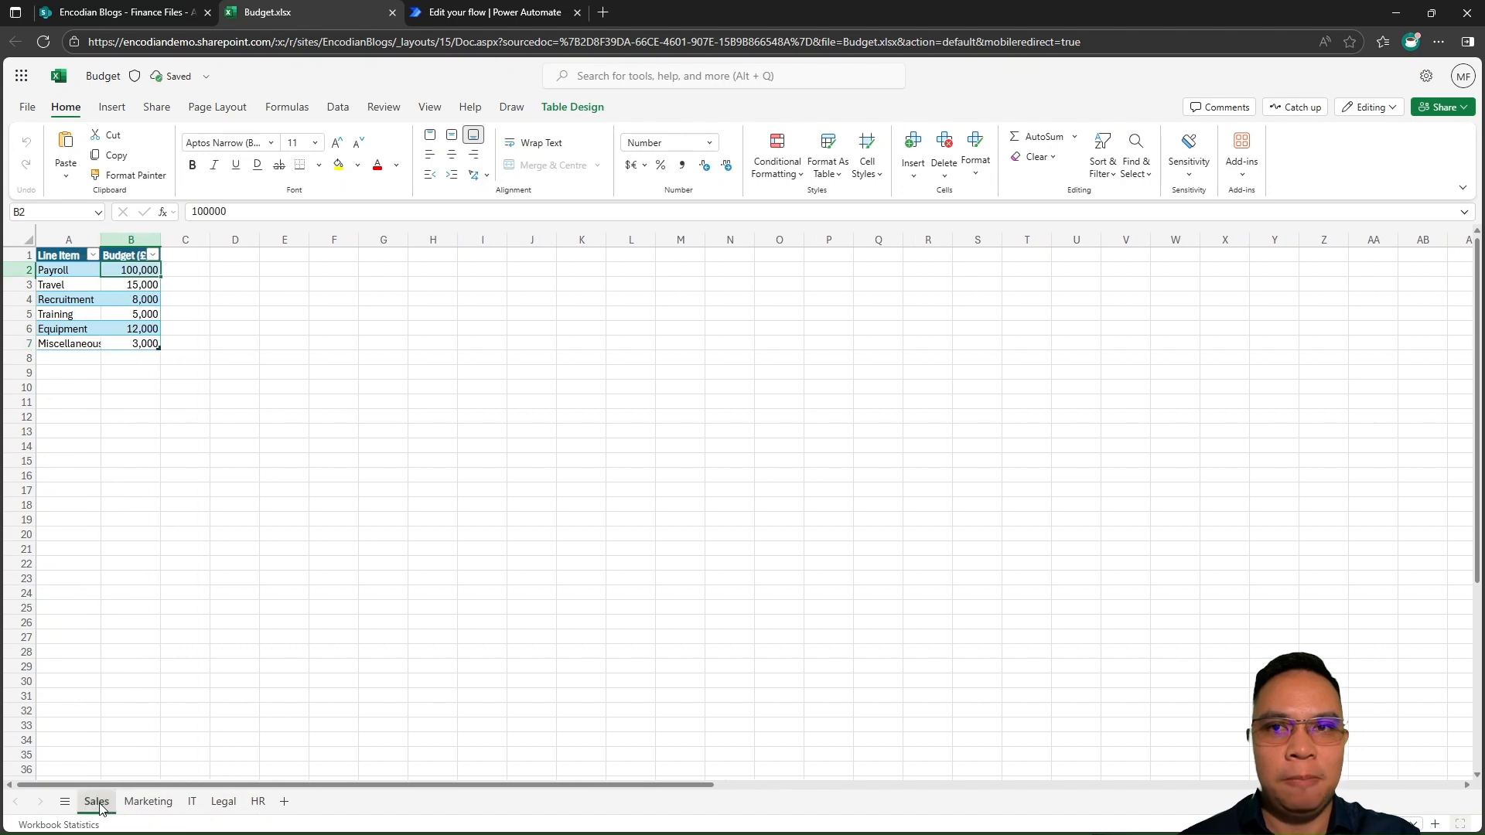
click(145, 804)
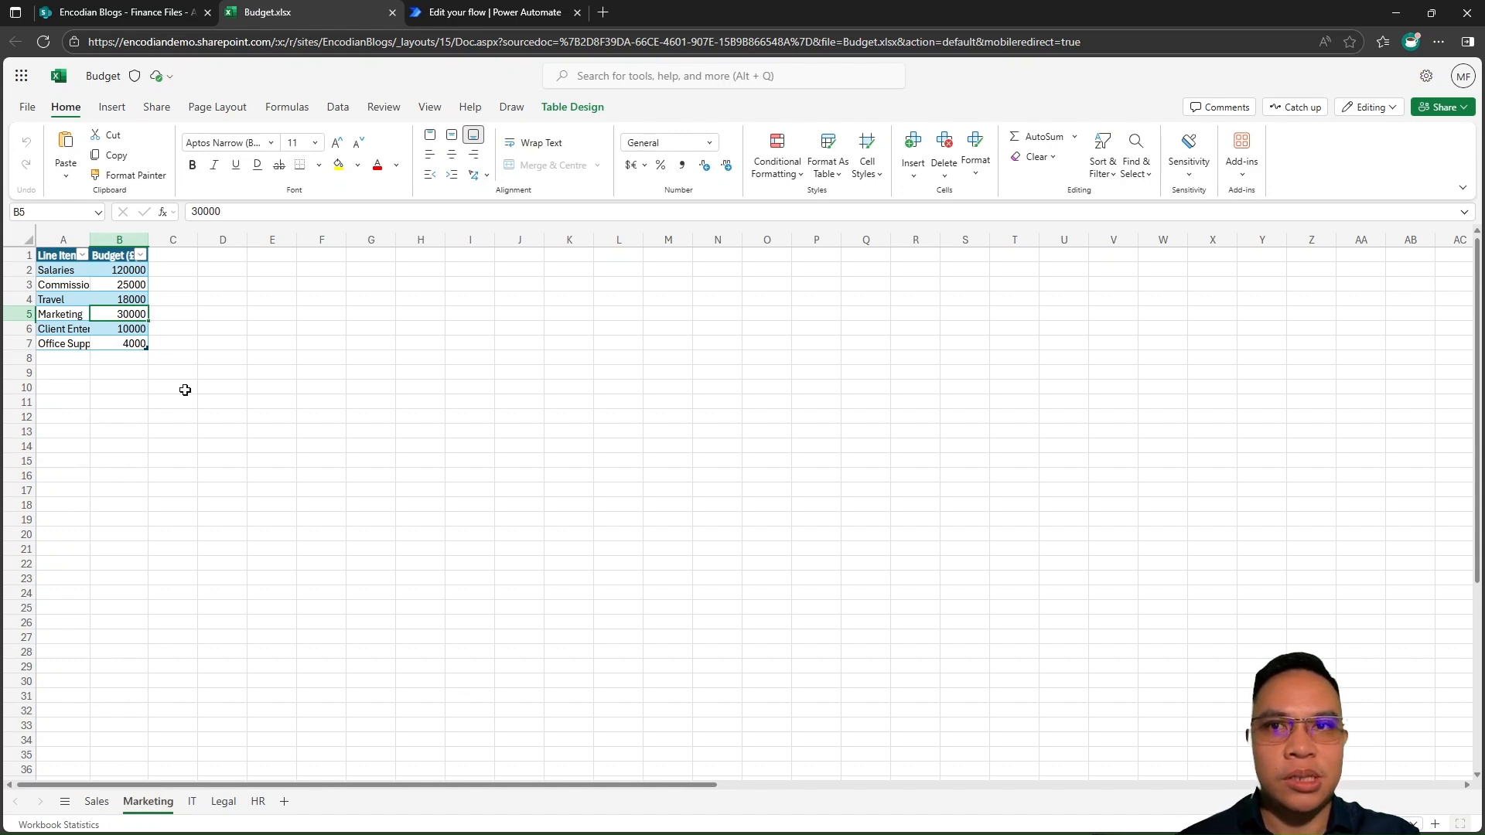
Return to the SharePoint library and open Budget_HR.xlsx from the HR folder to check its worksheet
click(136, 17)
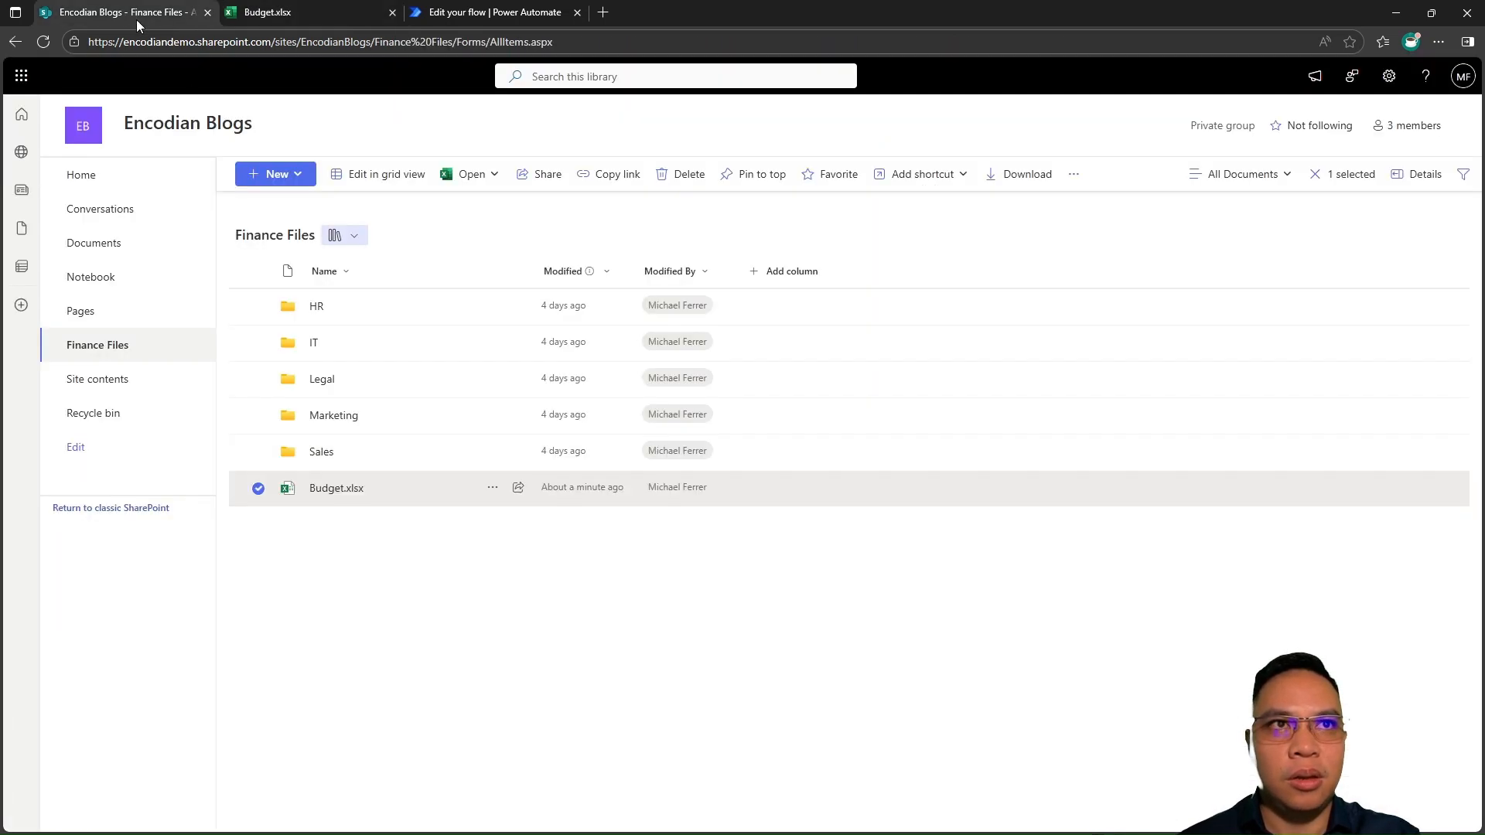
click(319, 308)
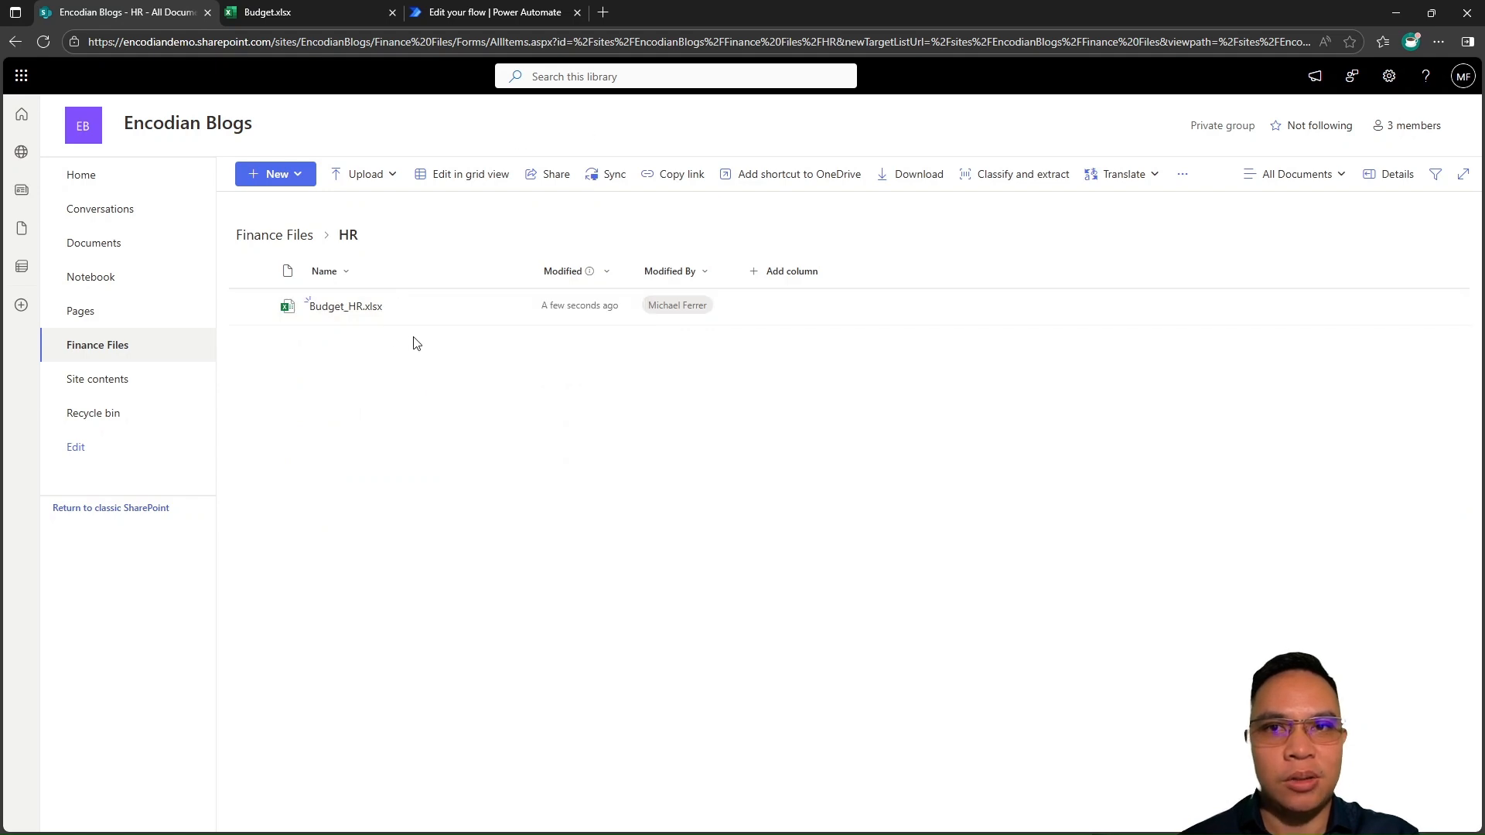
click(343, 307)
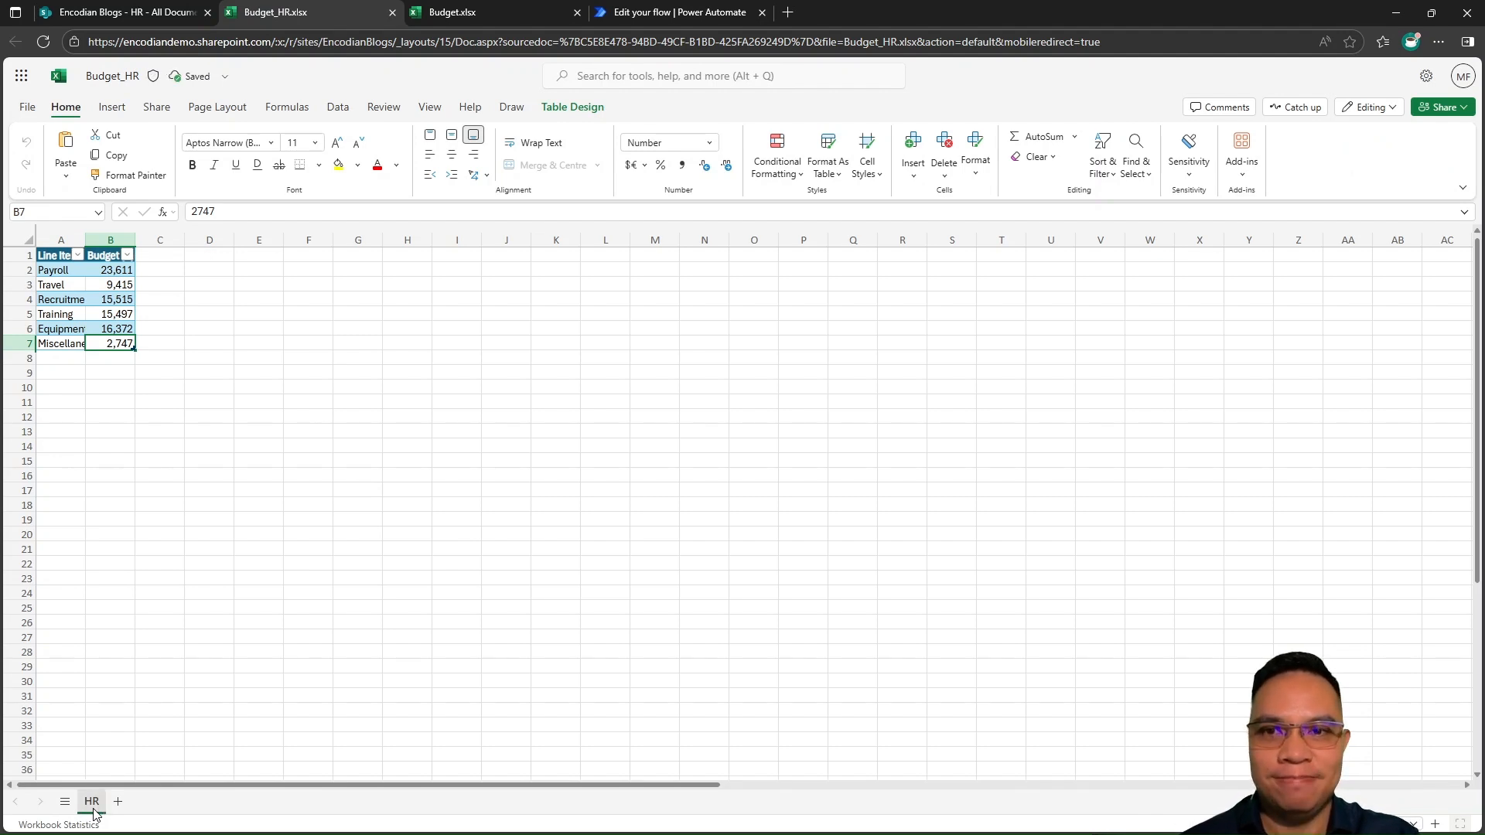
Go back to Finance Files in SharePoint and open Budget_IT.xlsx from the IT folder to check its worksheet
click(97, 12)
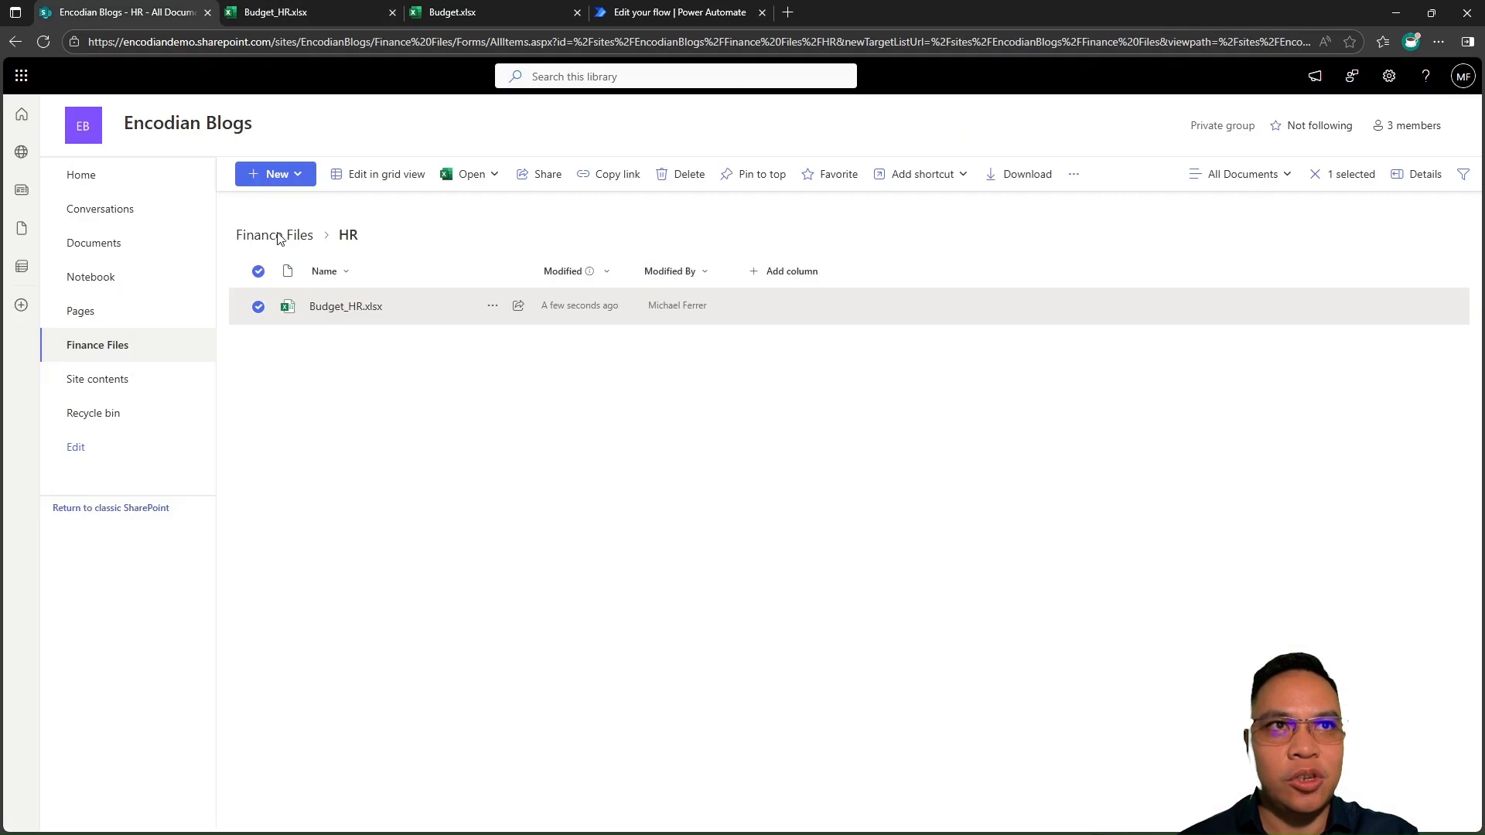
click(298, 237)
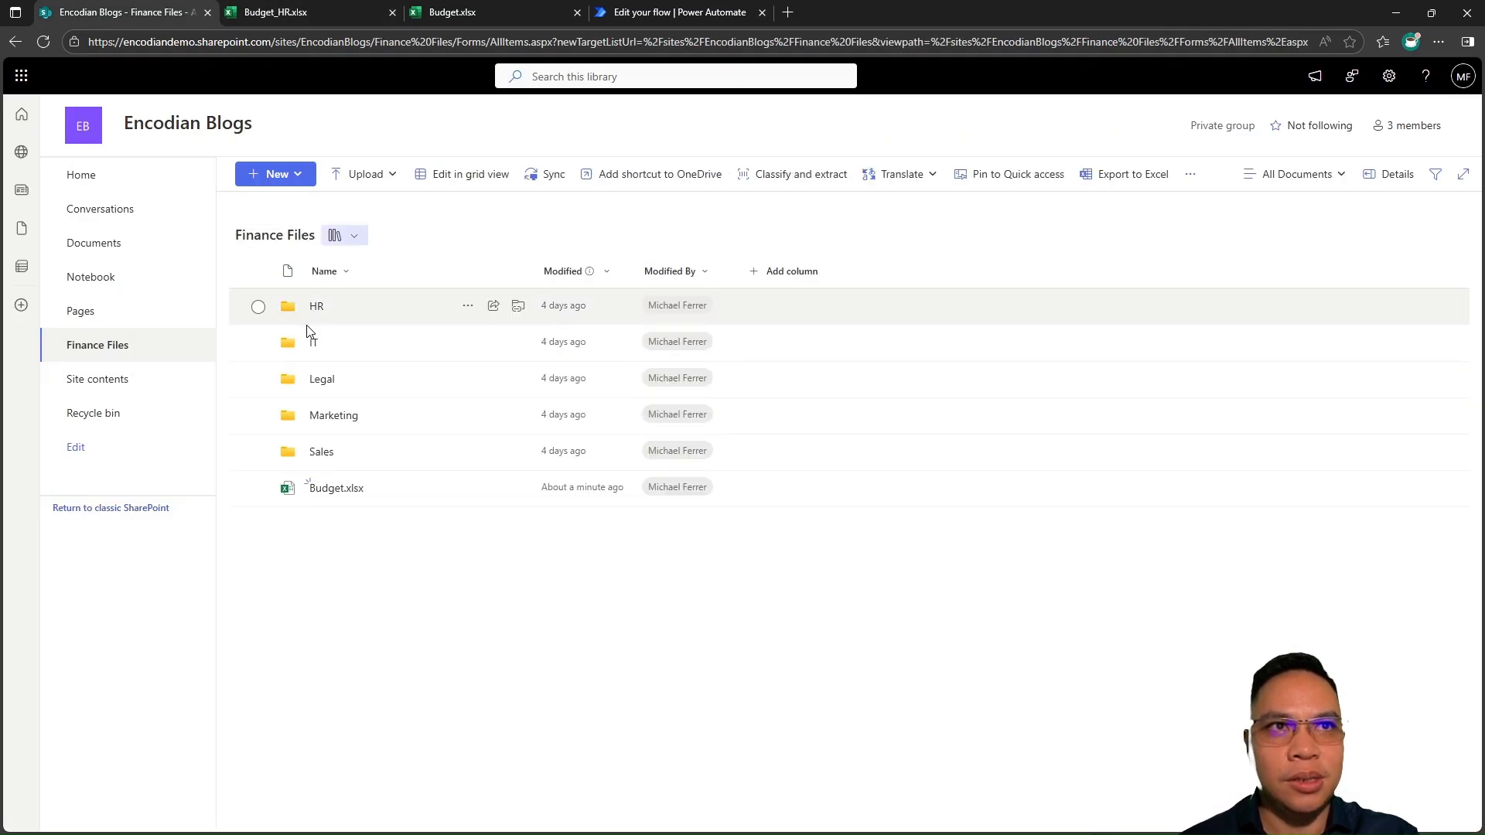
click(314, 344)
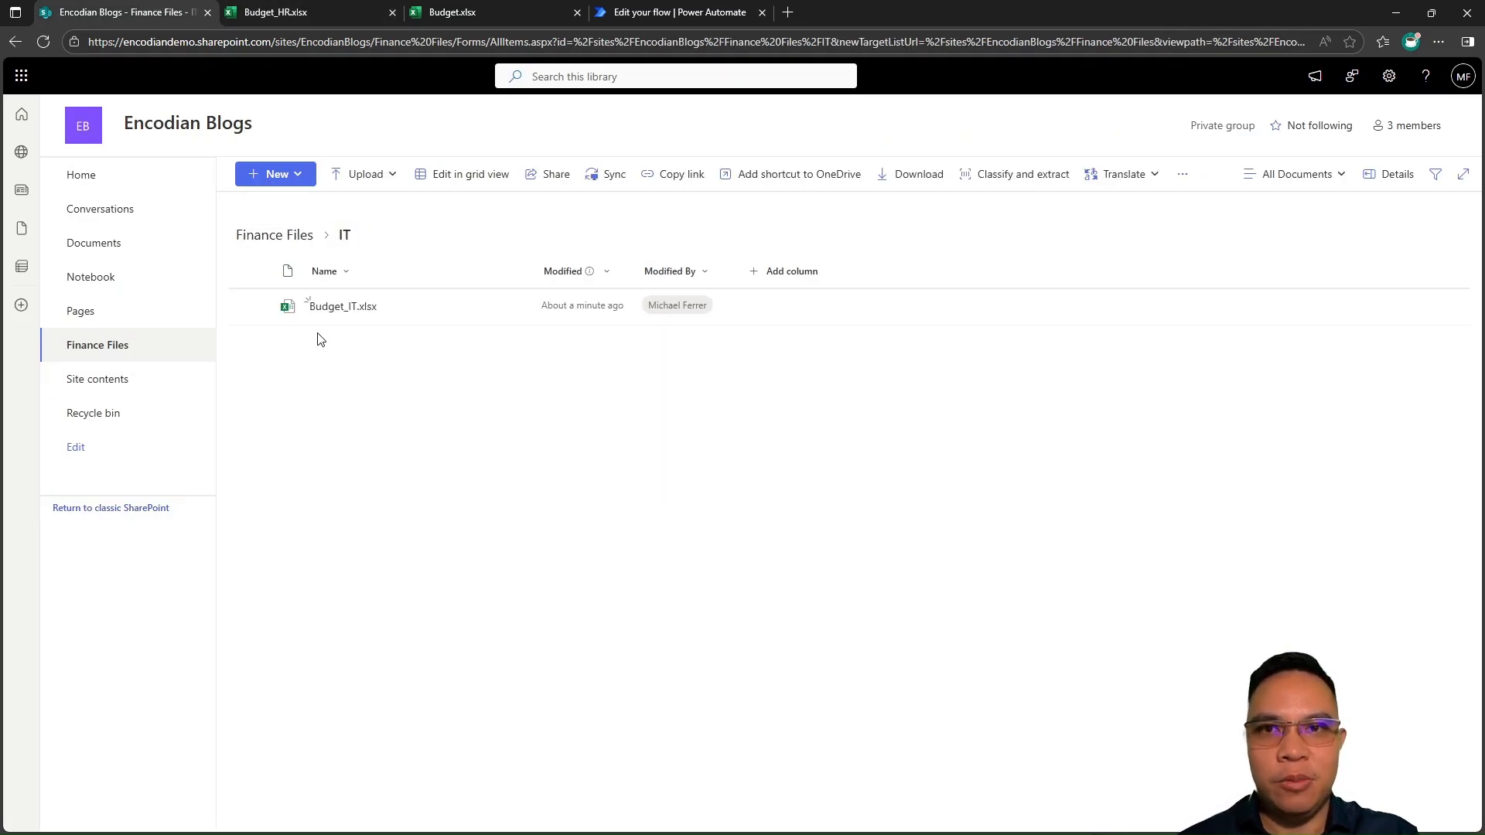
click(331, 307)
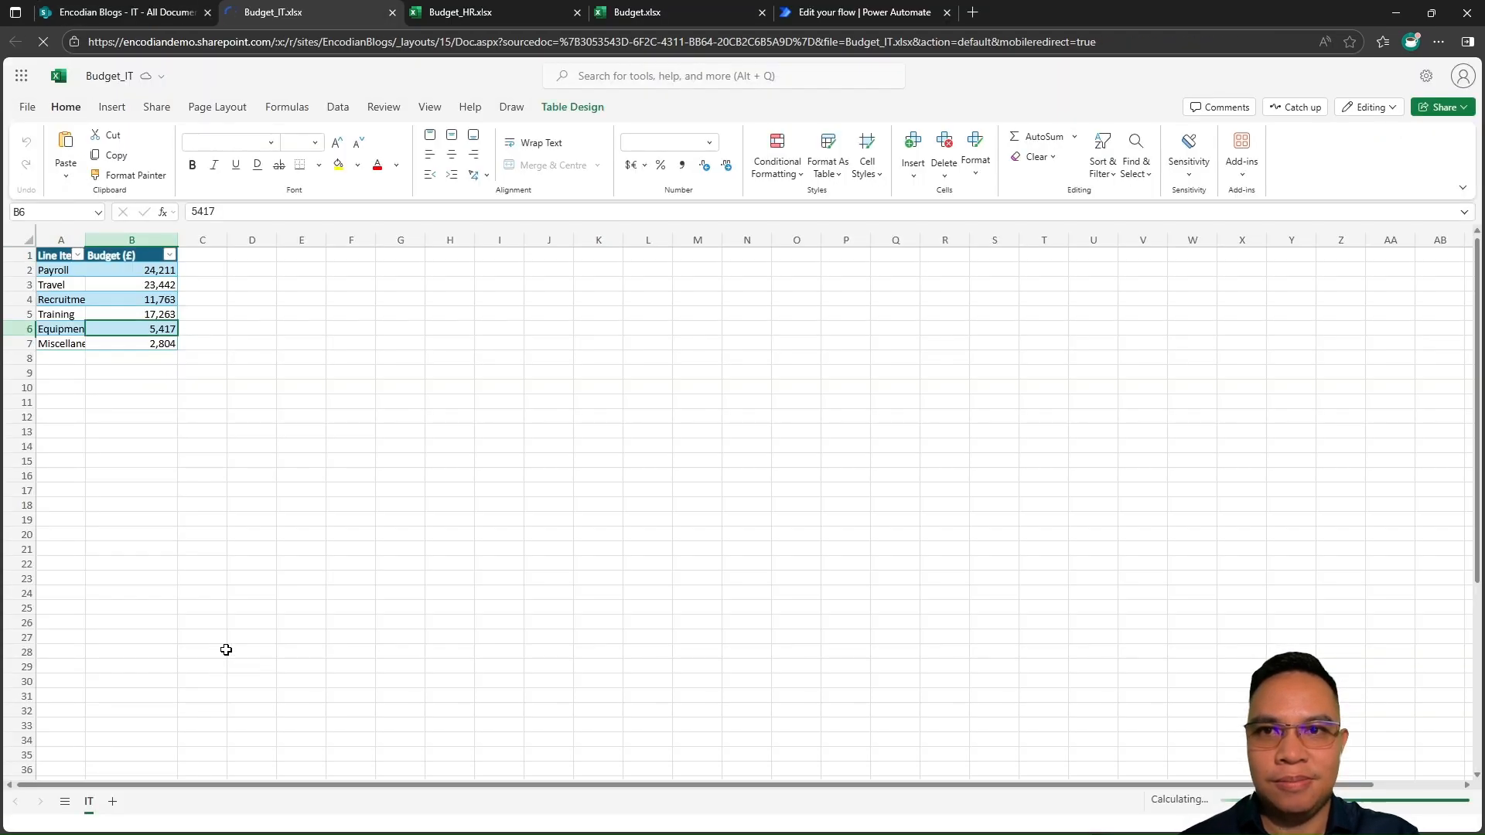
Return to Finance Files in SharePoint and inspect Budget_Legal.xlsx in the Legal folder
click(120, 17)
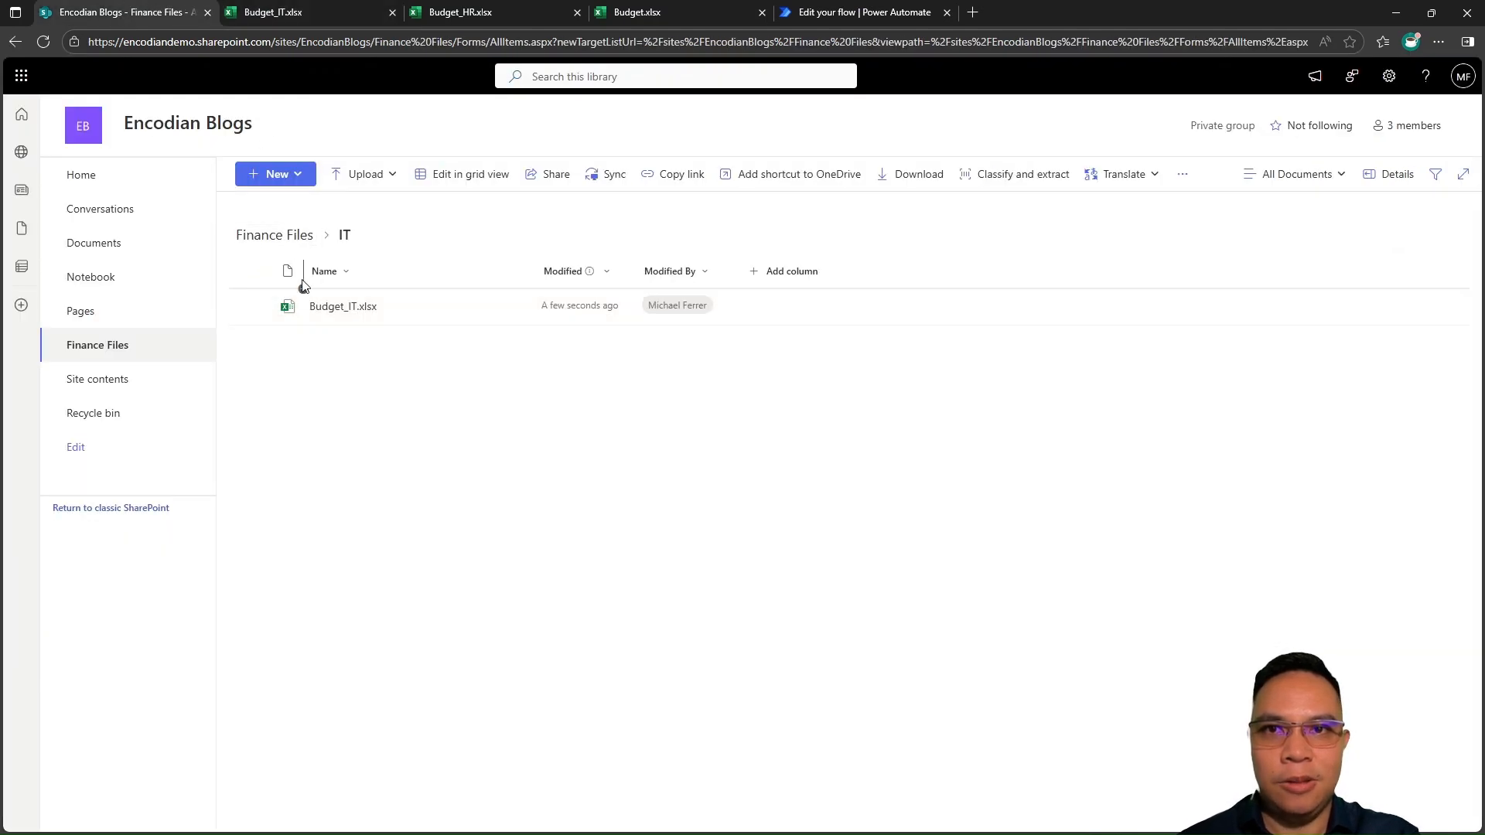
click(277, 236)
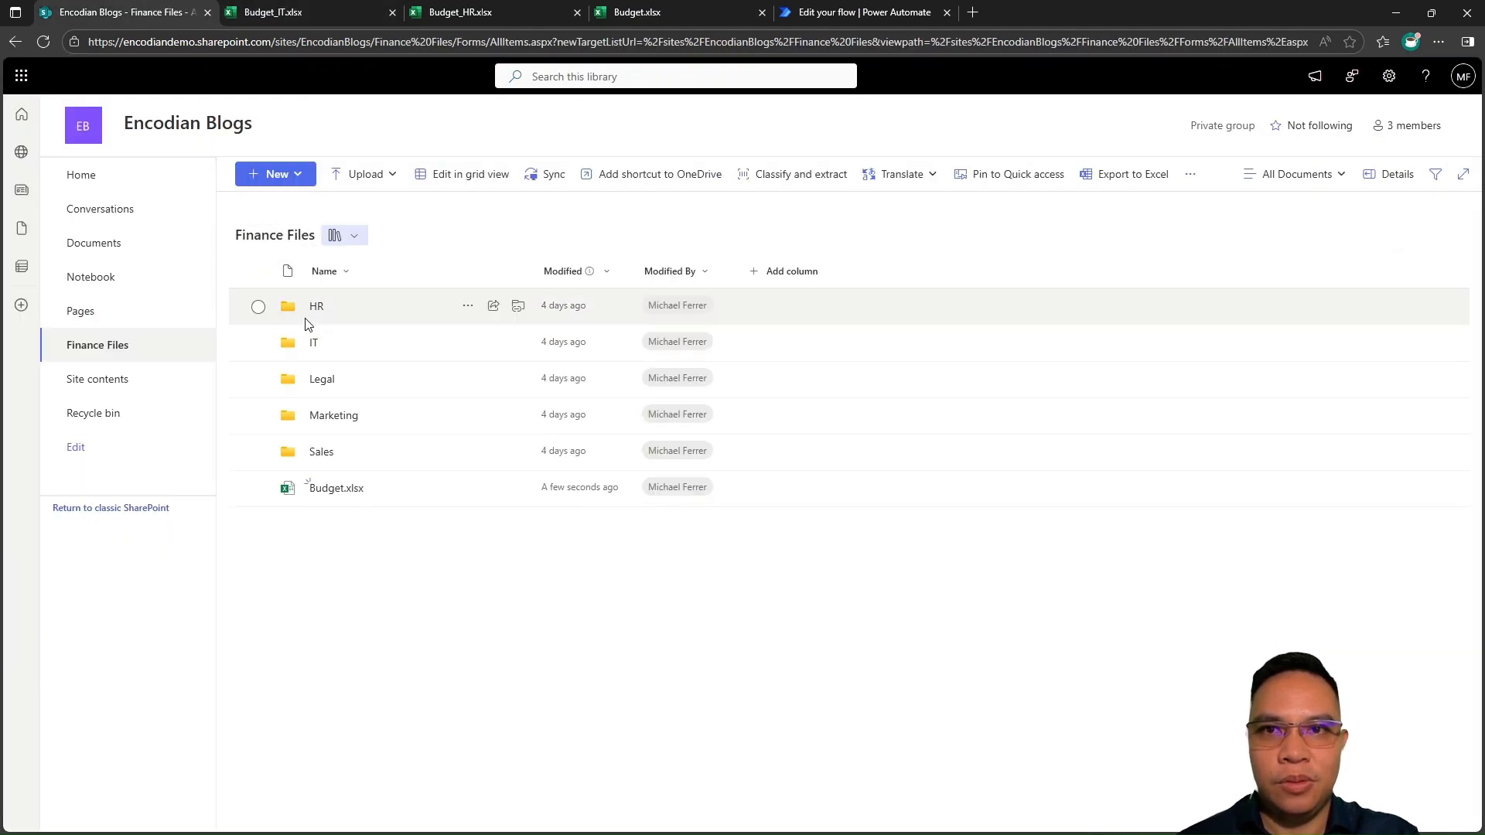
click(323, 381)
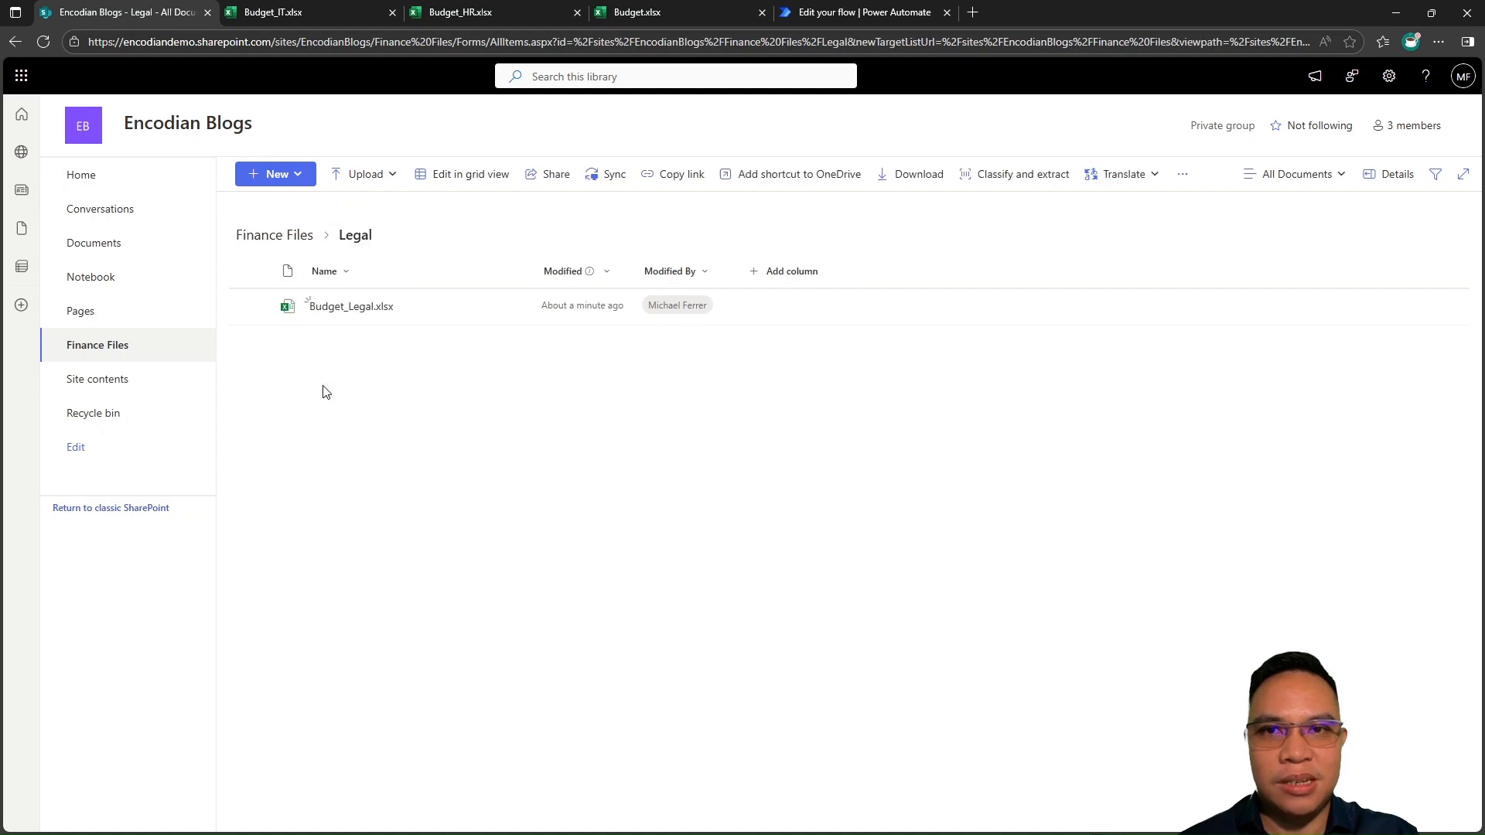
click(334, 308)
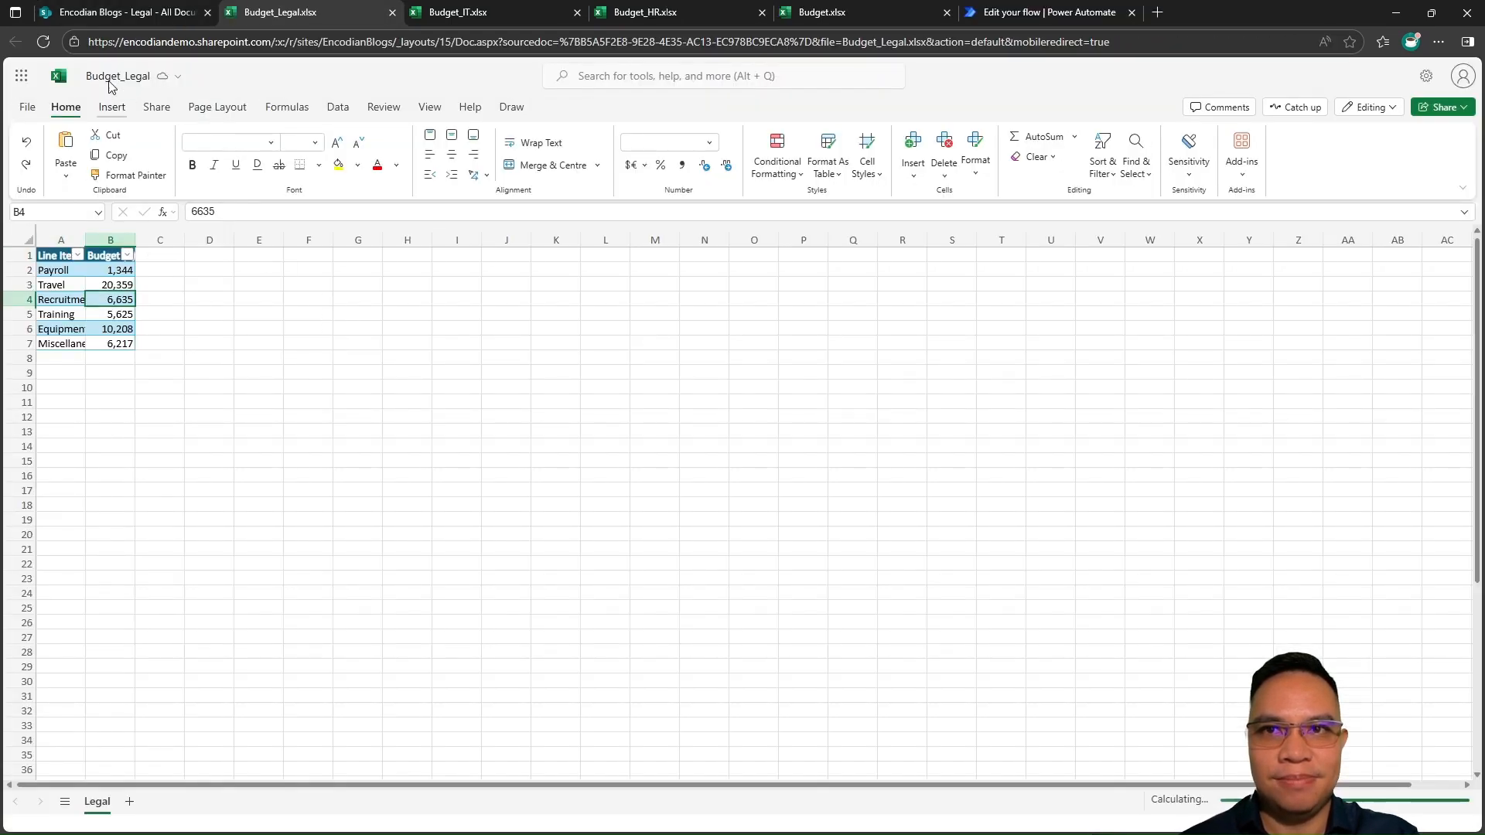
Return to Finance Files in SharePoint and inspect Budget_Marketing.xlsx in the Marketing folder
click(140, 16)
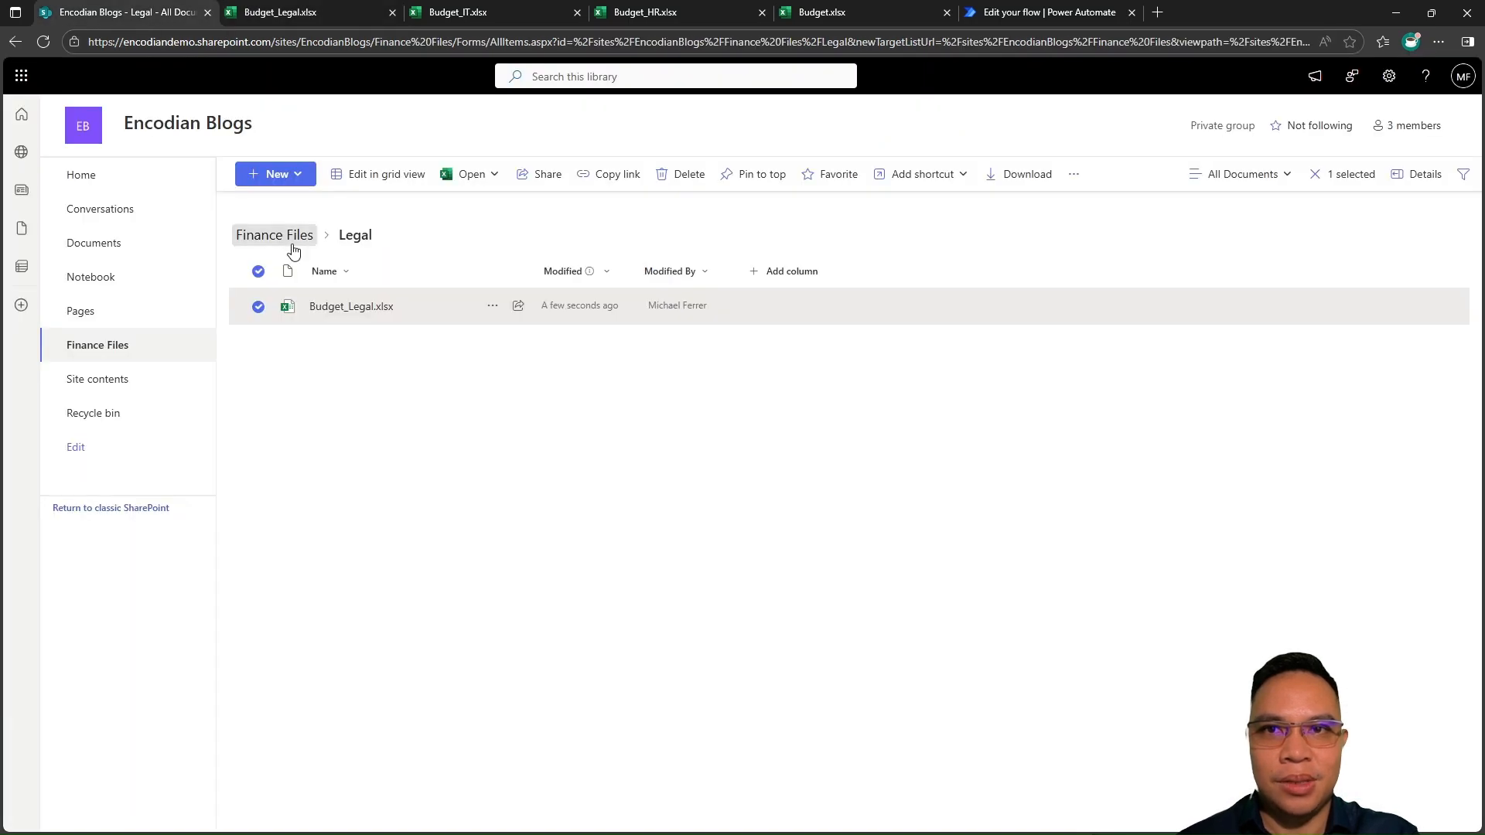
click(295, 243)
click(331, 420)
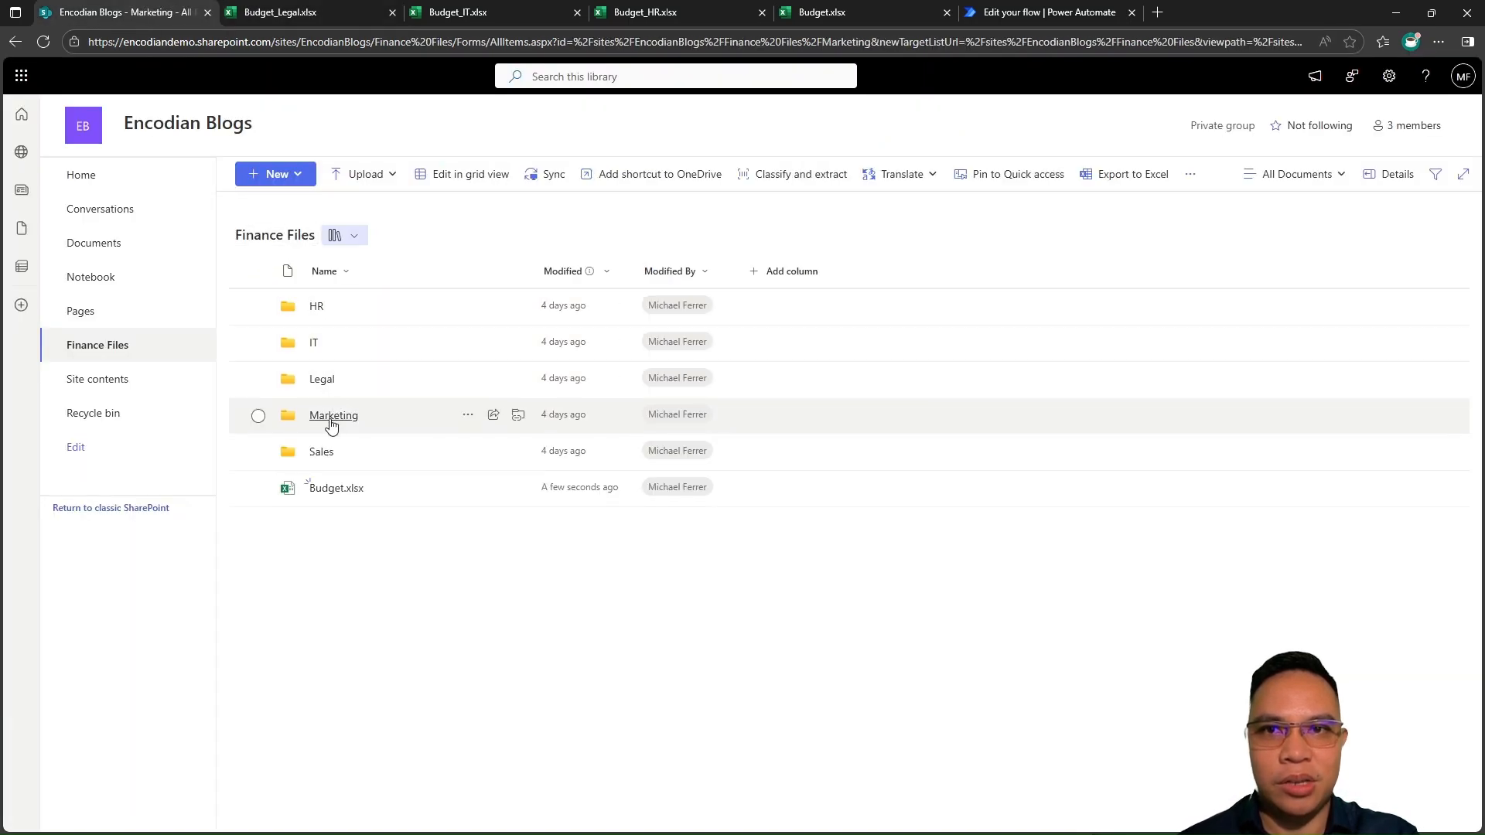
click(363, 307)
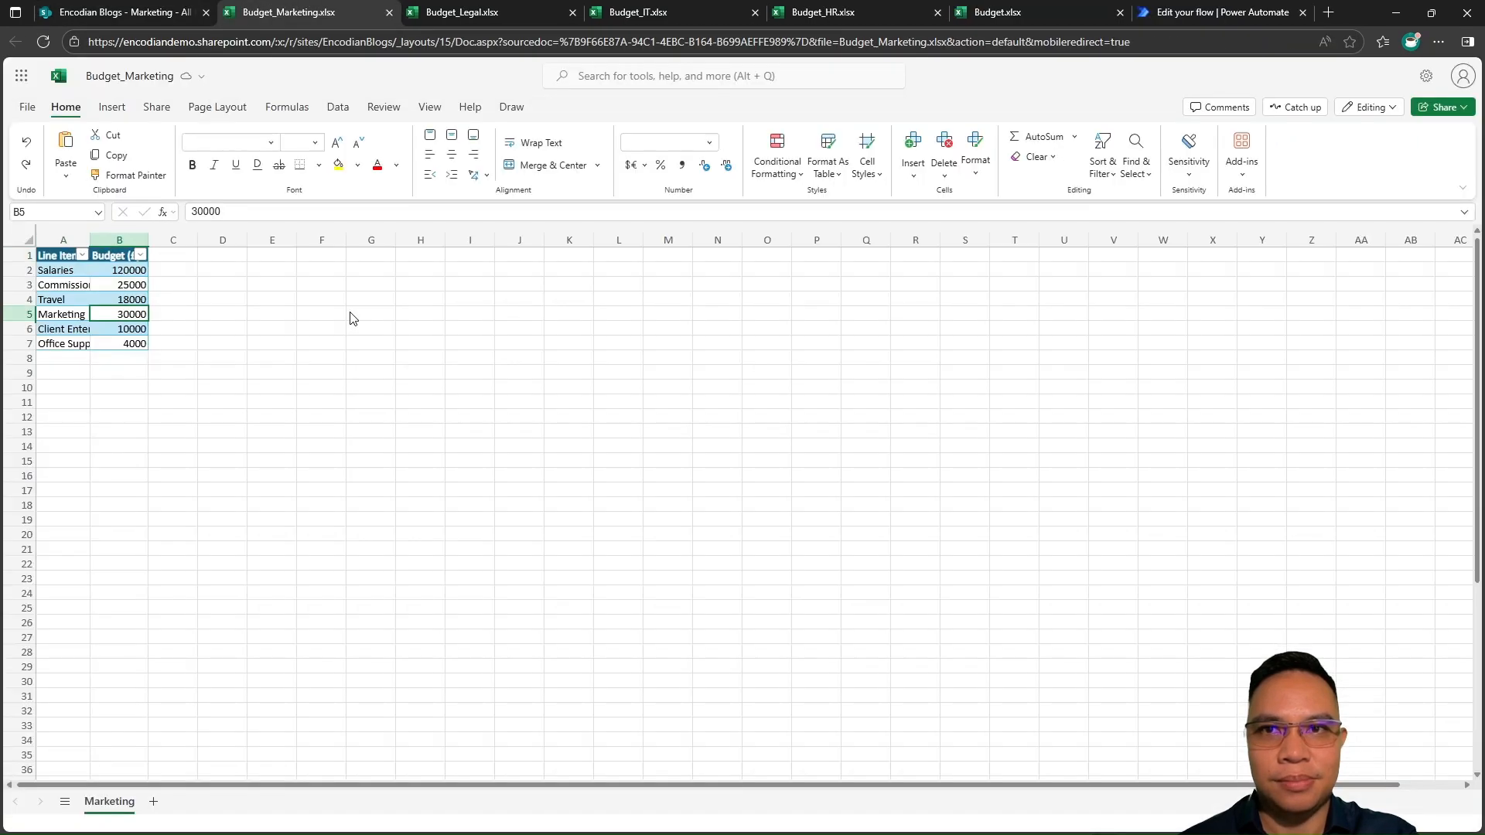
Return to Finance Files in SharePoint and open Budget_Sales.xlsx from the Sales folder
click(131, 12)
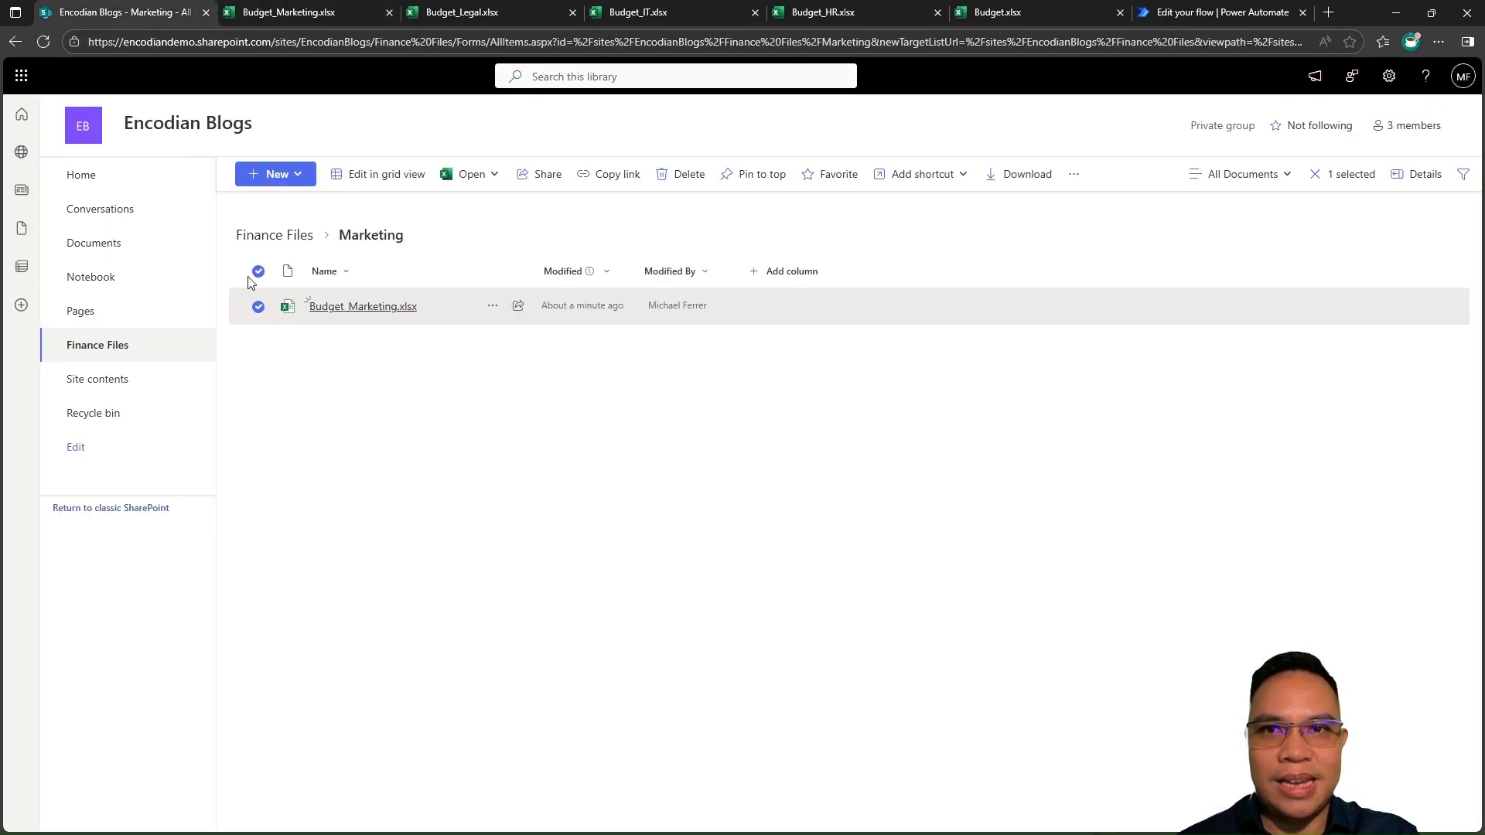
click(280, 237)
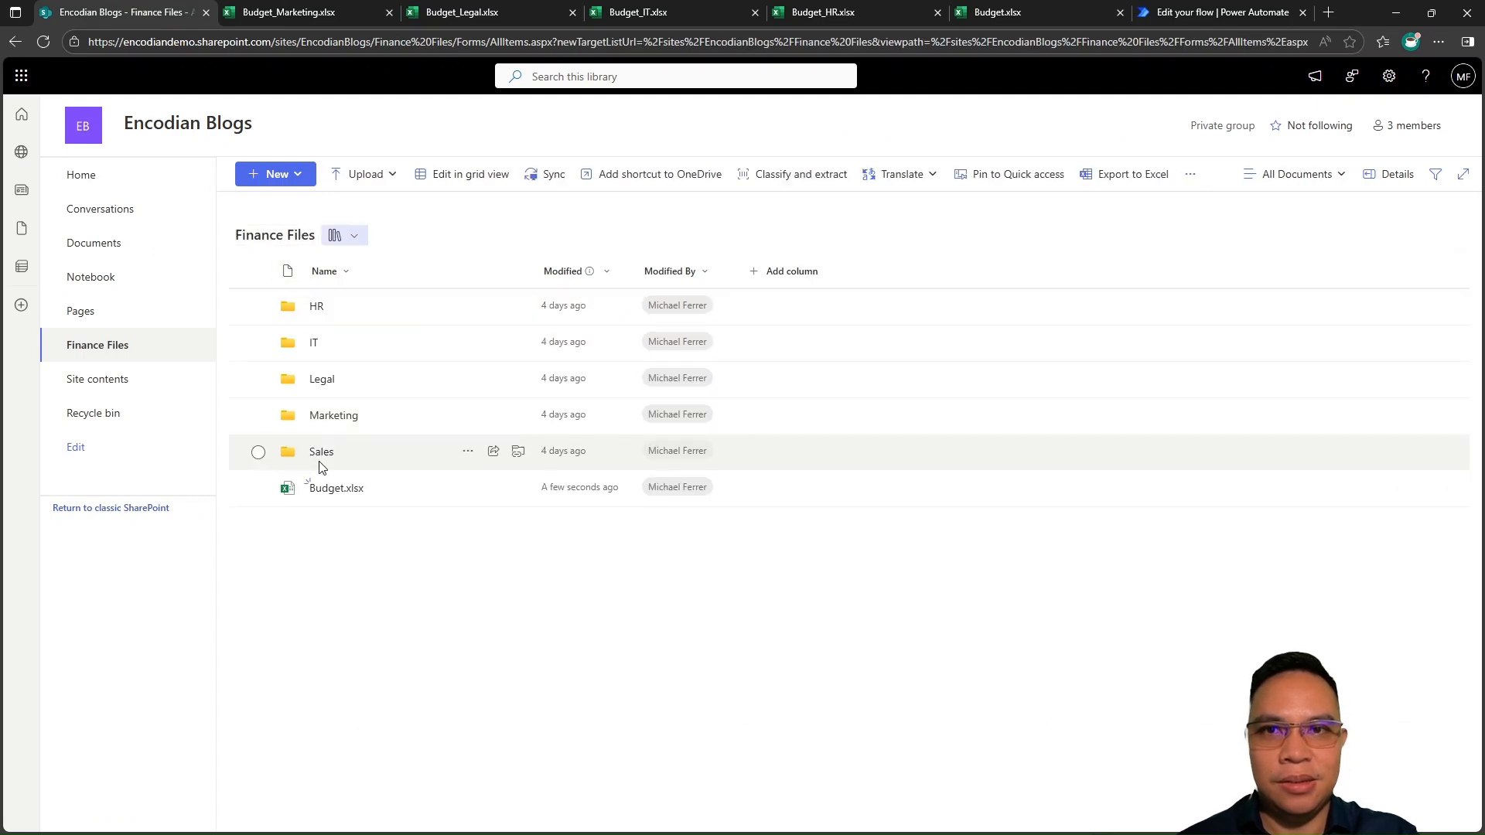
click(322, 457)
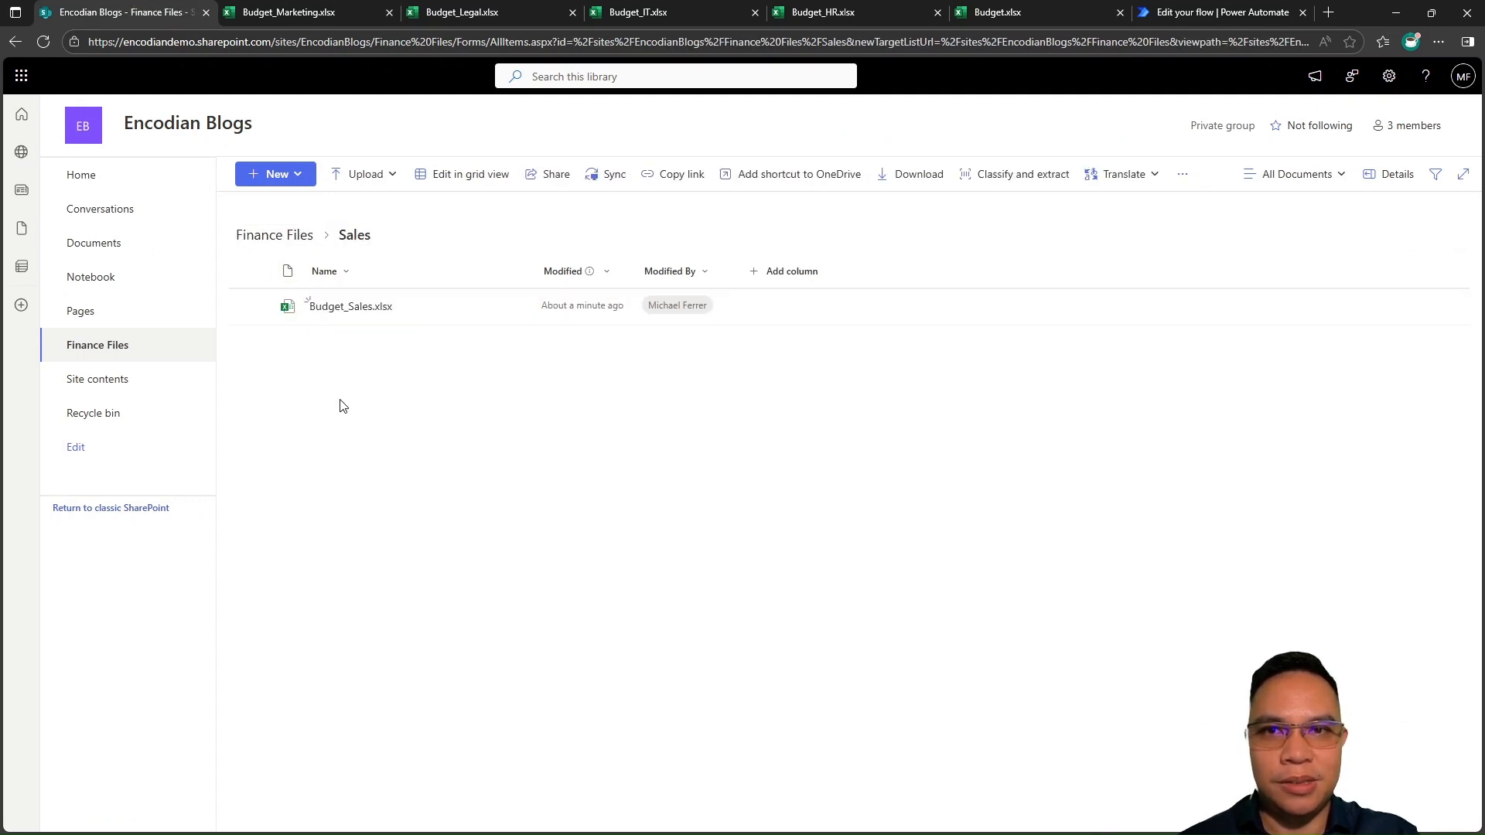
click(349, 308)
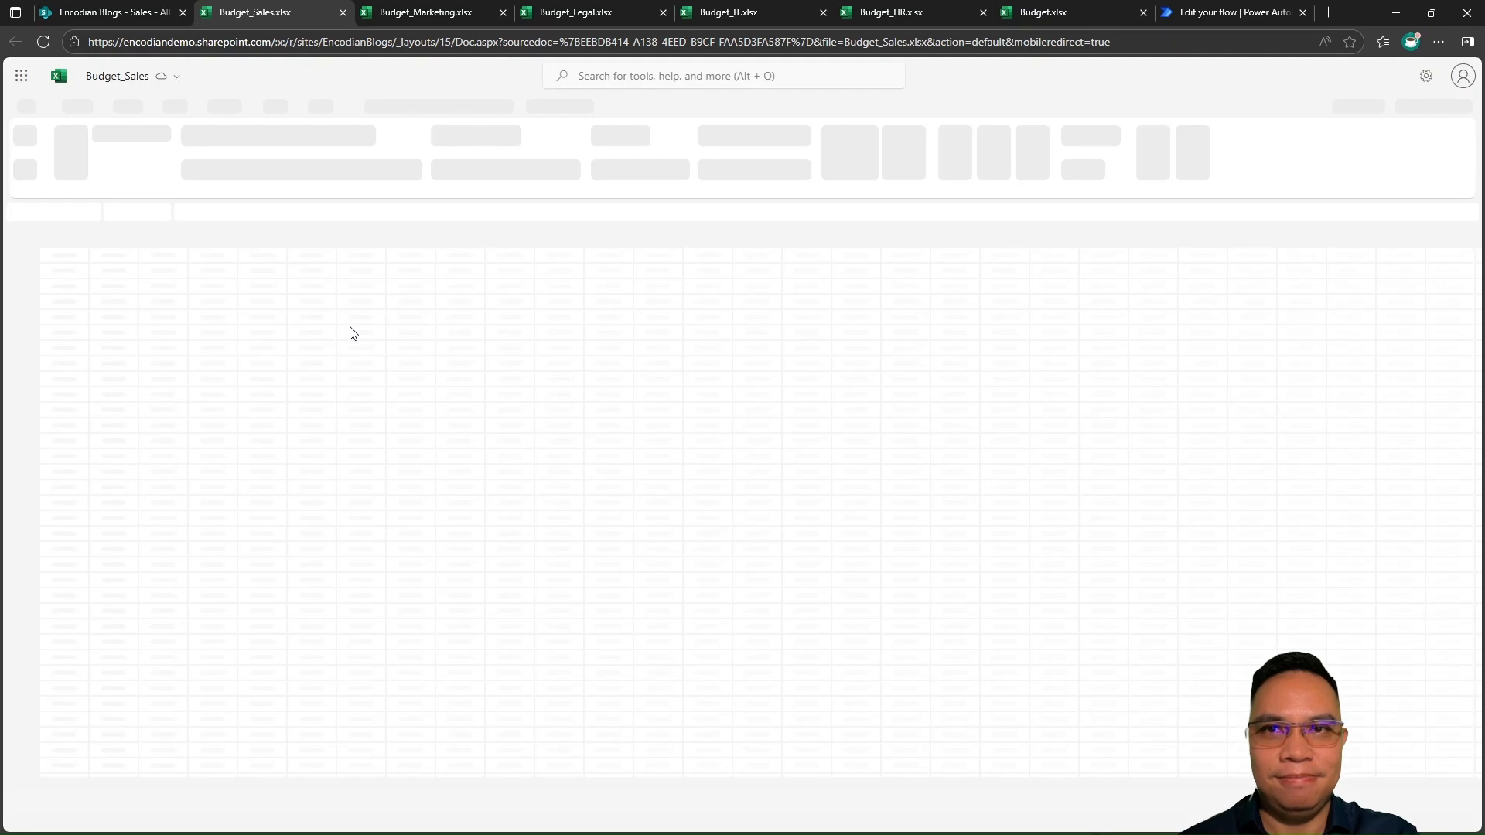